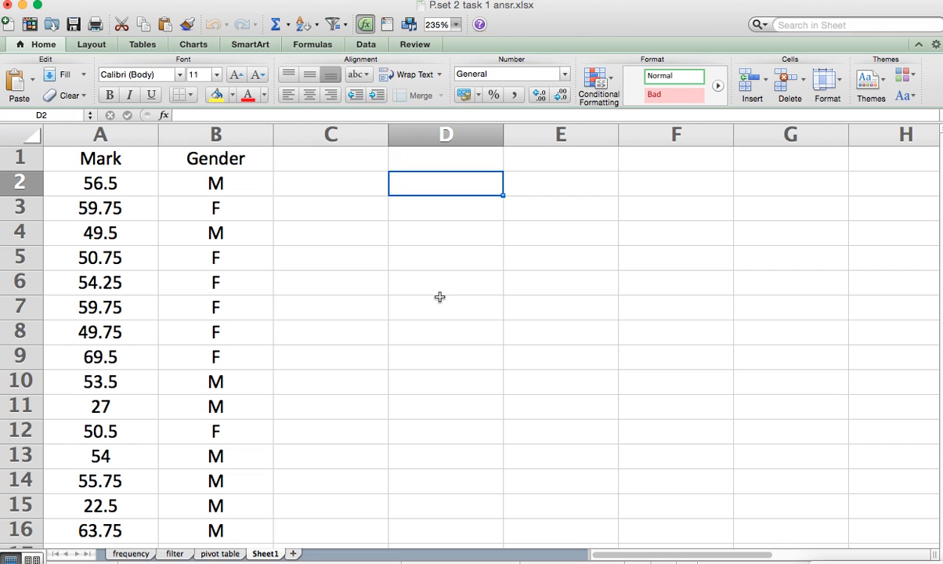
left_click(392, 274)
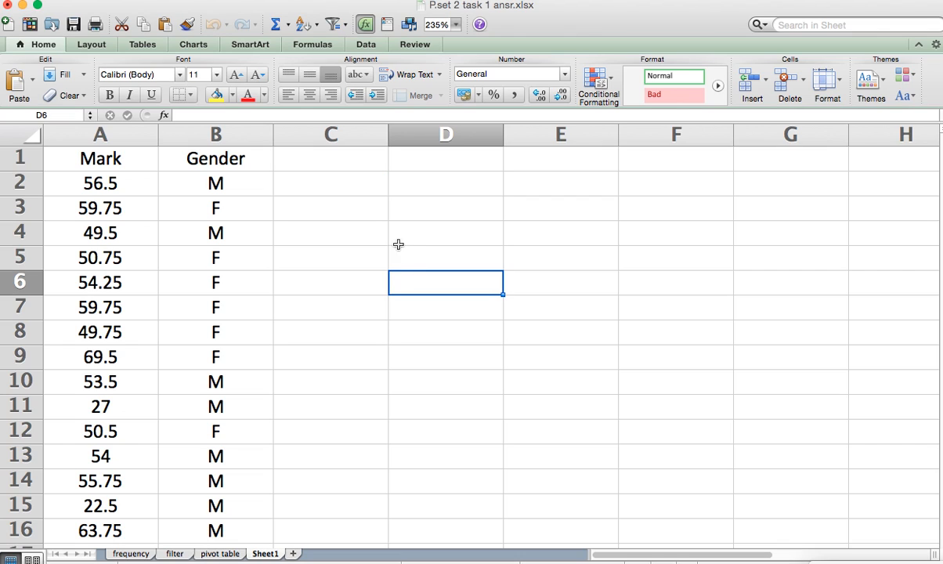
left_click(422, 189)
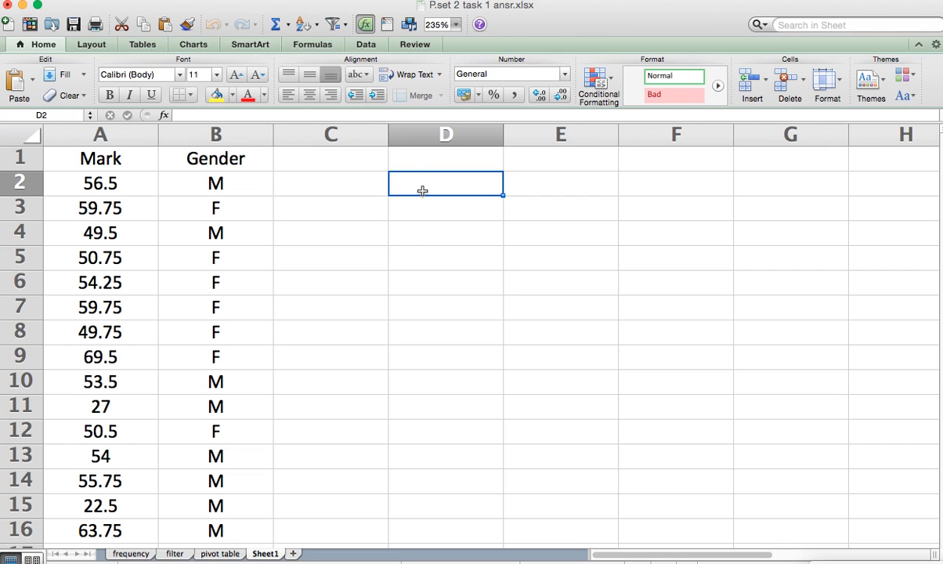
left_click(119, 138)
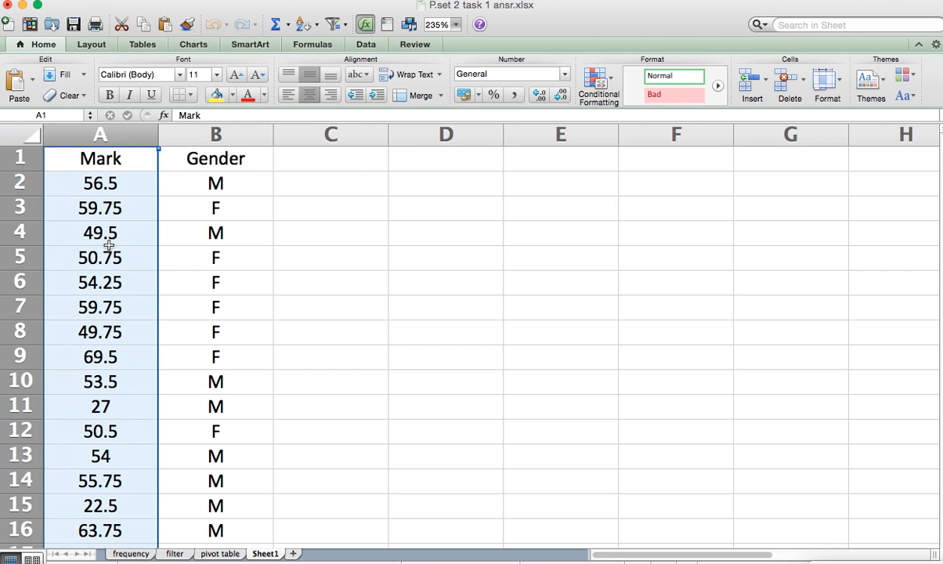
left_click(439, 181)
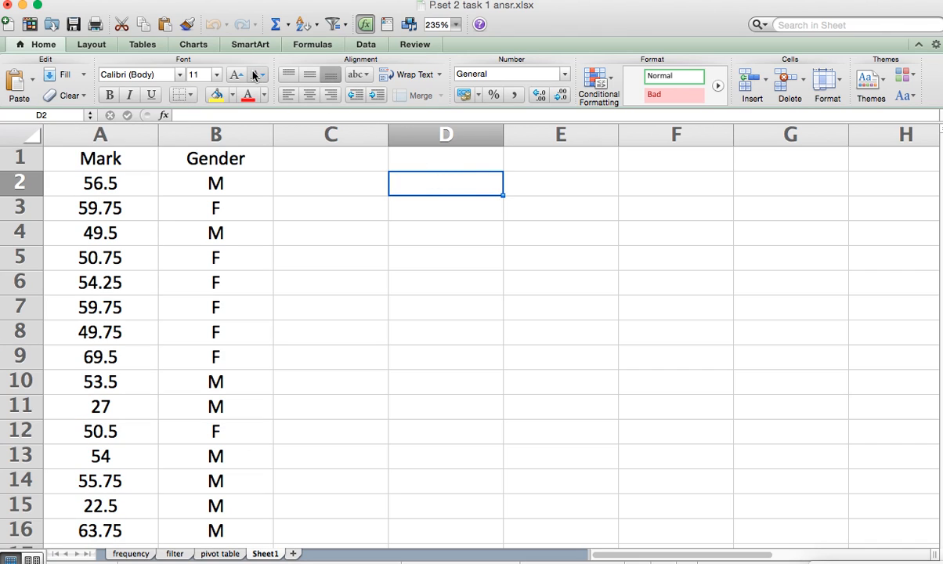
left_click(129, 183)
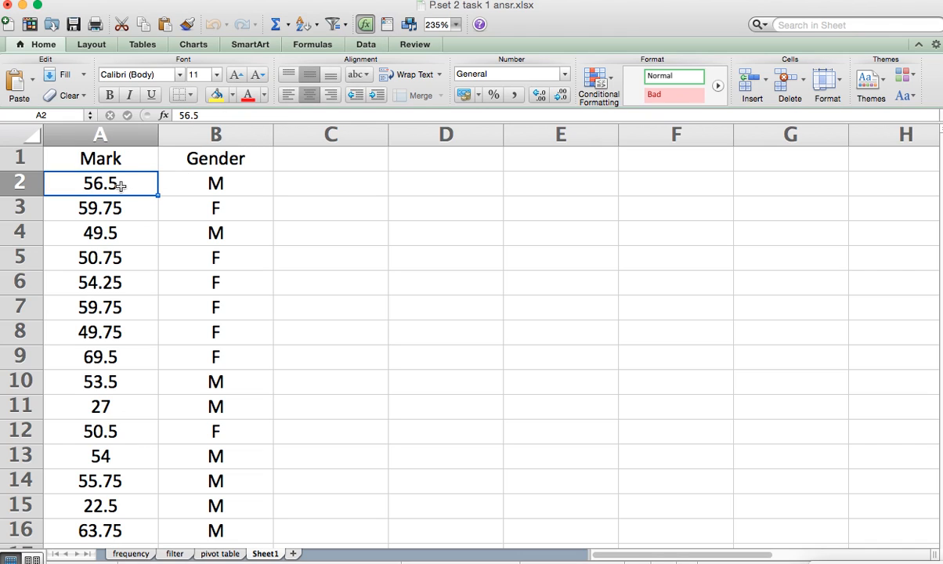
left_click(102, 149)
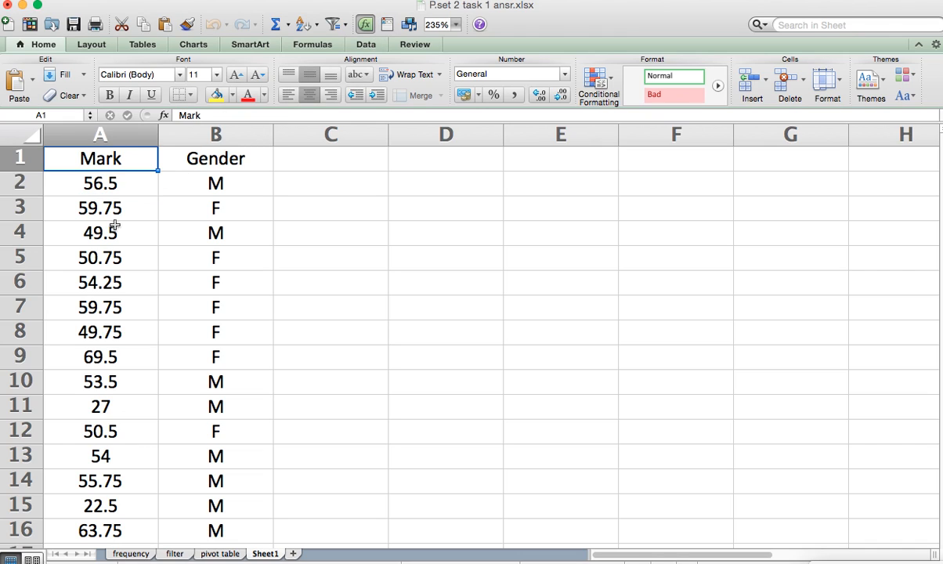
left_click(108, 229)
left_click(104, 323)
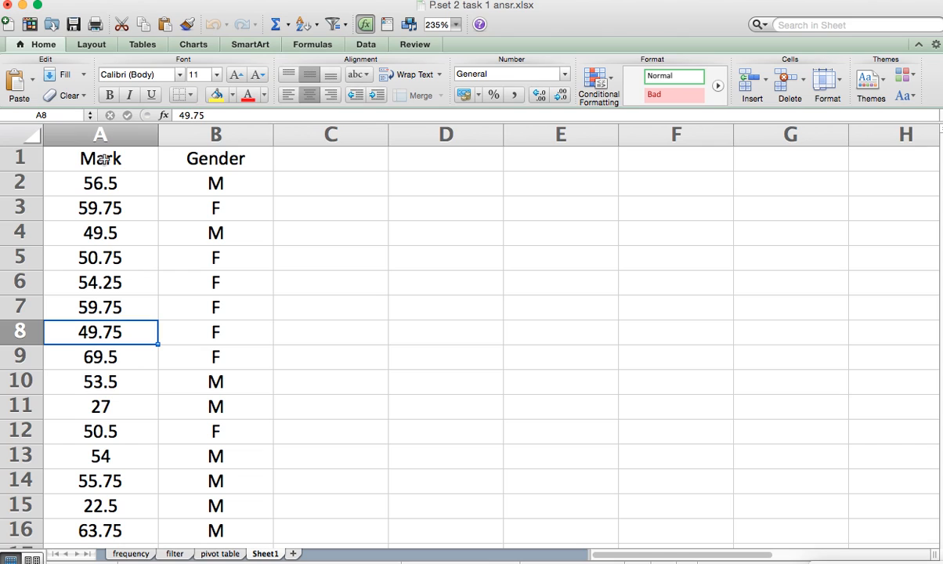
left_click(104, 136)
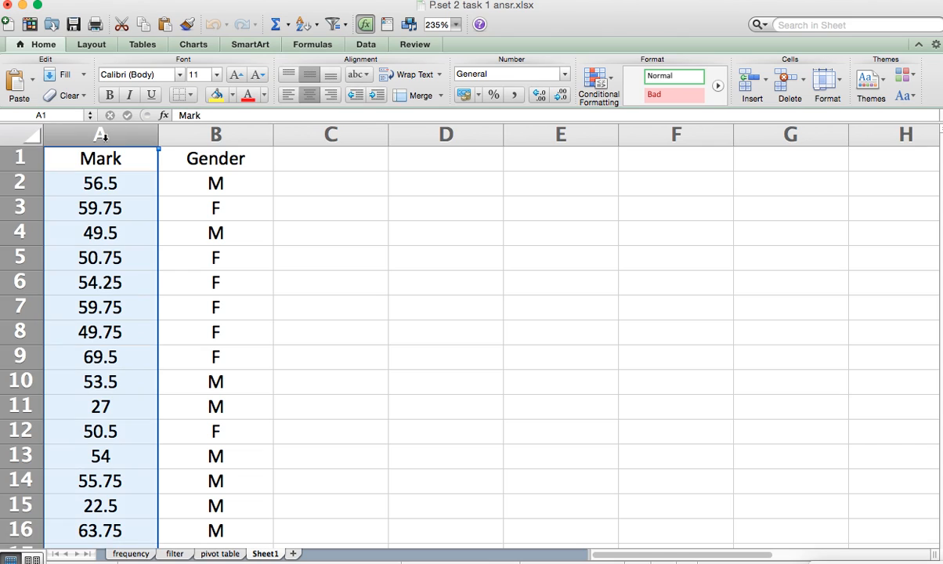
- Create an automatic PivotTable from the Mark and Gender data on Sheet1
left_click(103, 185)
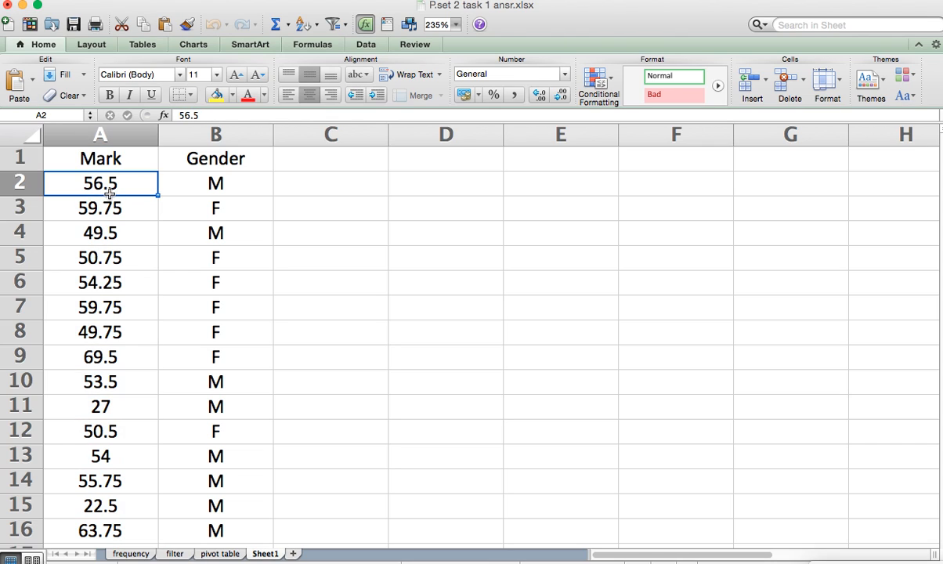
left_click(365, 45)
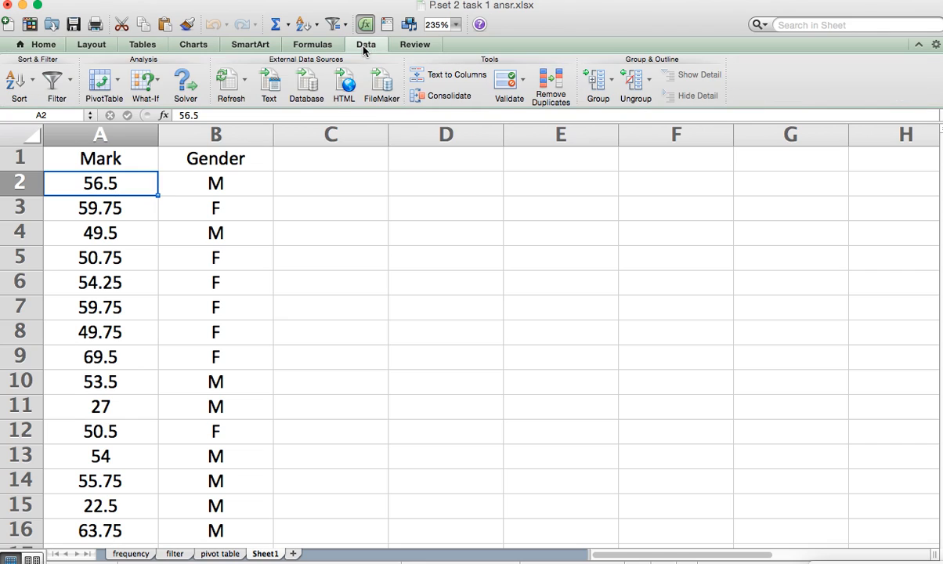
left_click(119, 88)
left_click(118, 87)
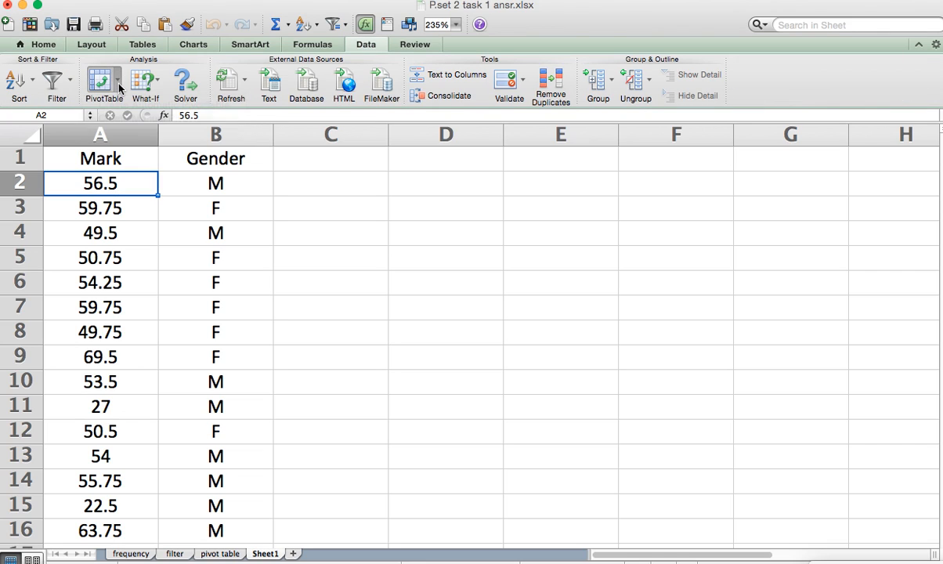
left_click(118, 83)
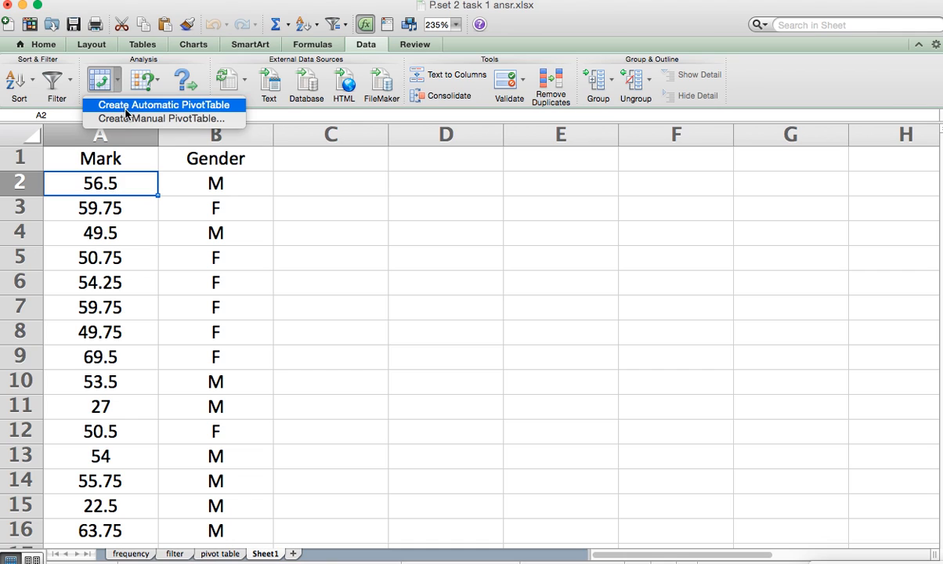
left_click(188, 107)
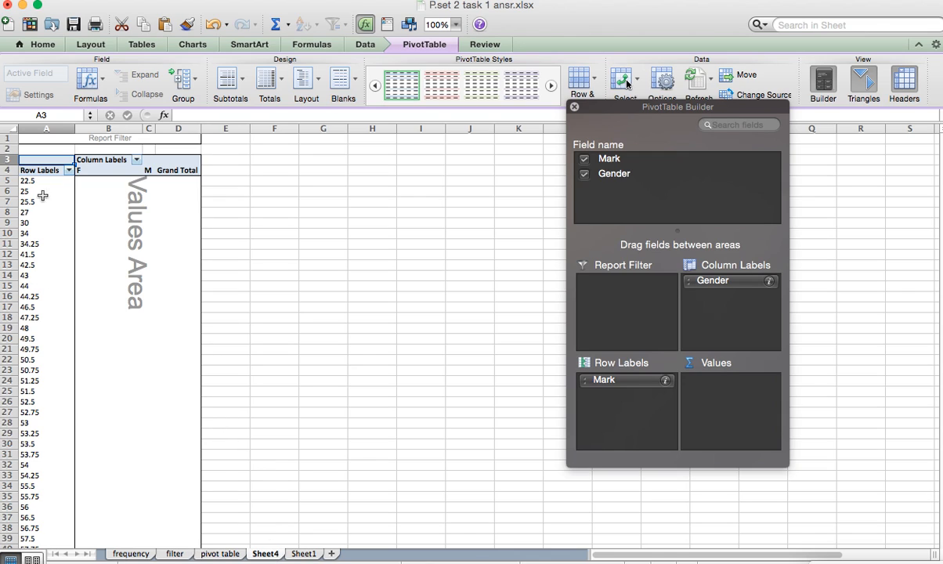
- Add the Mark field to the PivotTable's Values area while keeping it in the row labels
left_click(36, 347)
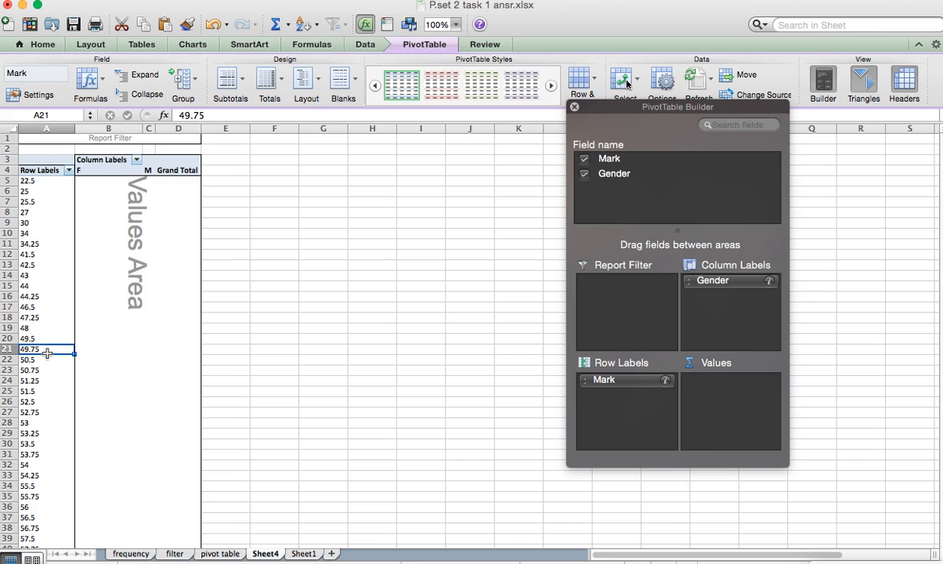
scroll(58, 376, "down", 10)
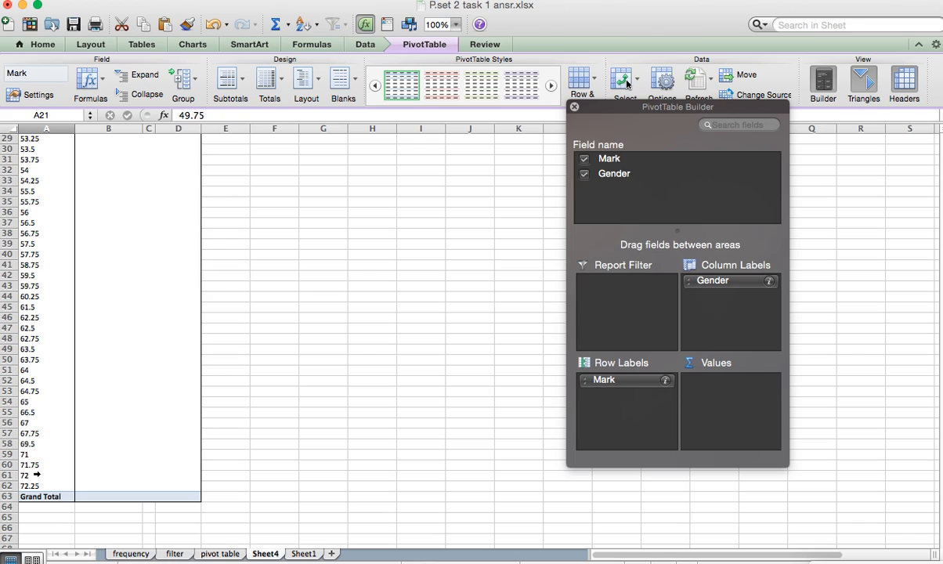
scroll(36, 475, "up", 10)
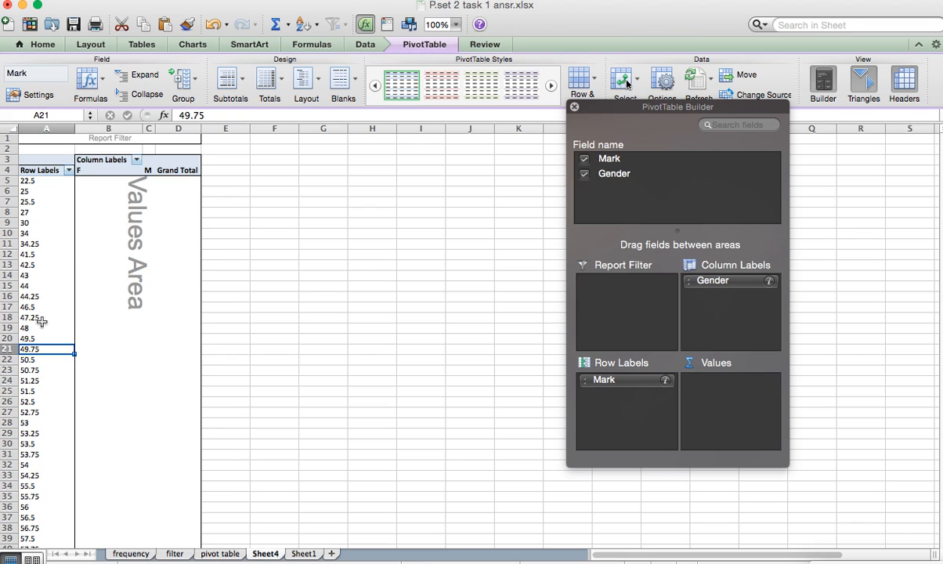
left_click(28, 286)
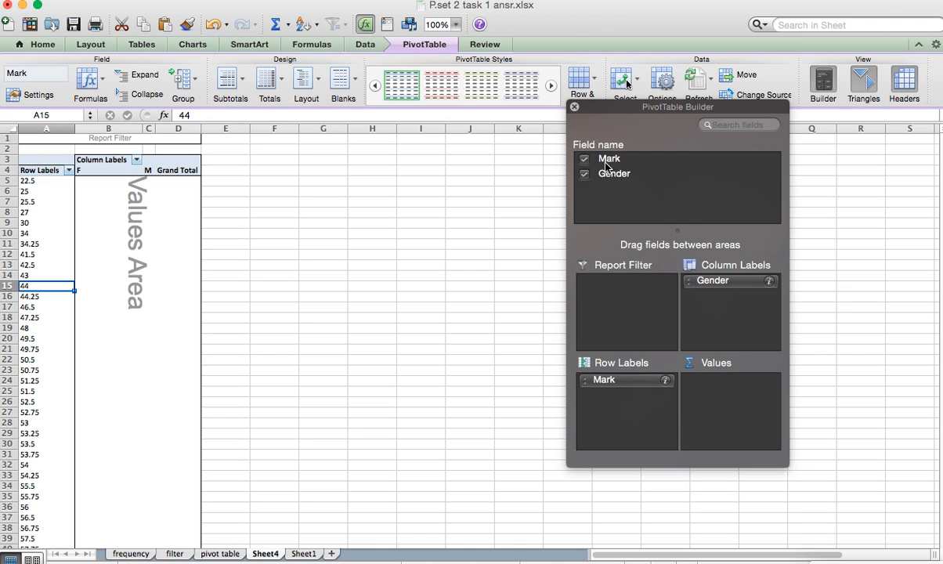
left_click_drag(607, 162, 742, 399)
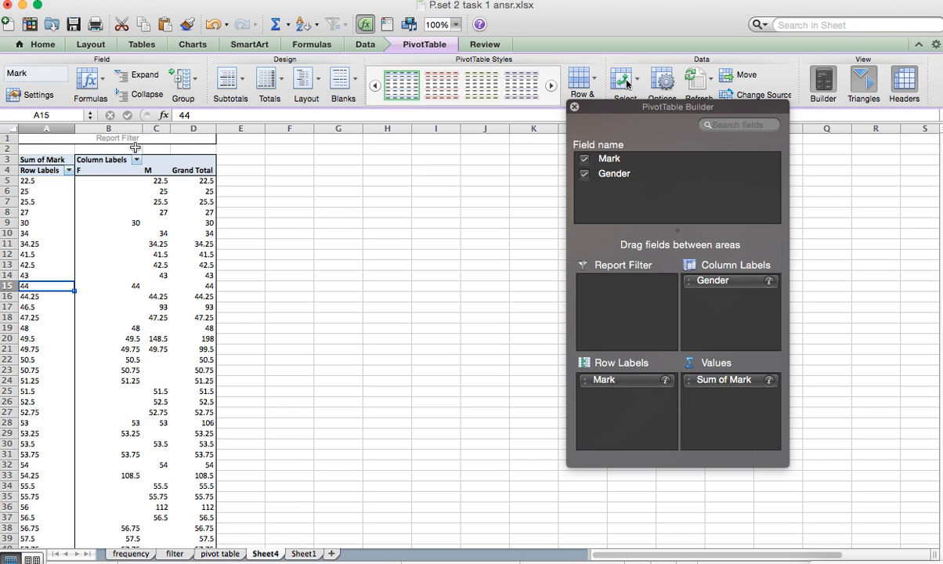
- Remove the Gender field from the PivotTable's column labels
left_click_drag(114, 127, 143, 126)
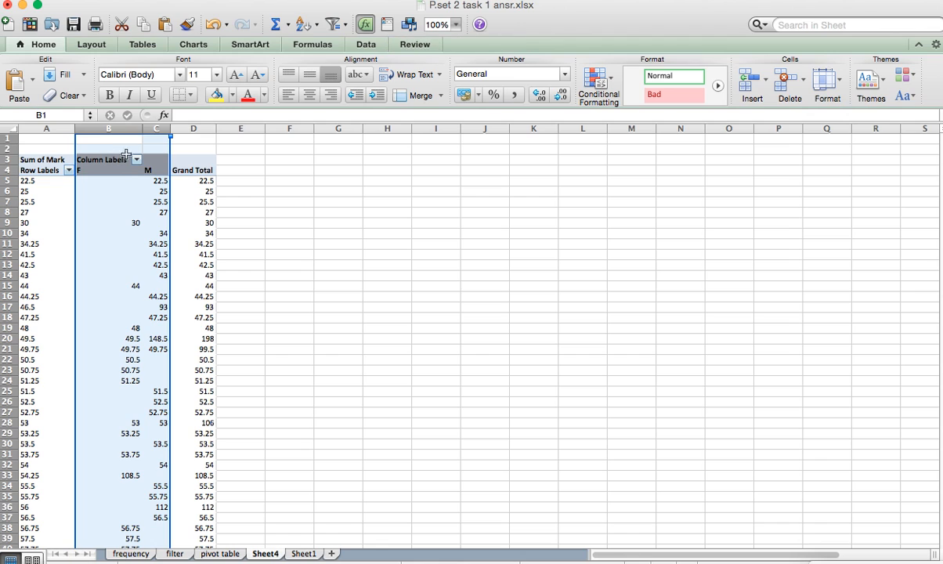
left_click(108, 180)
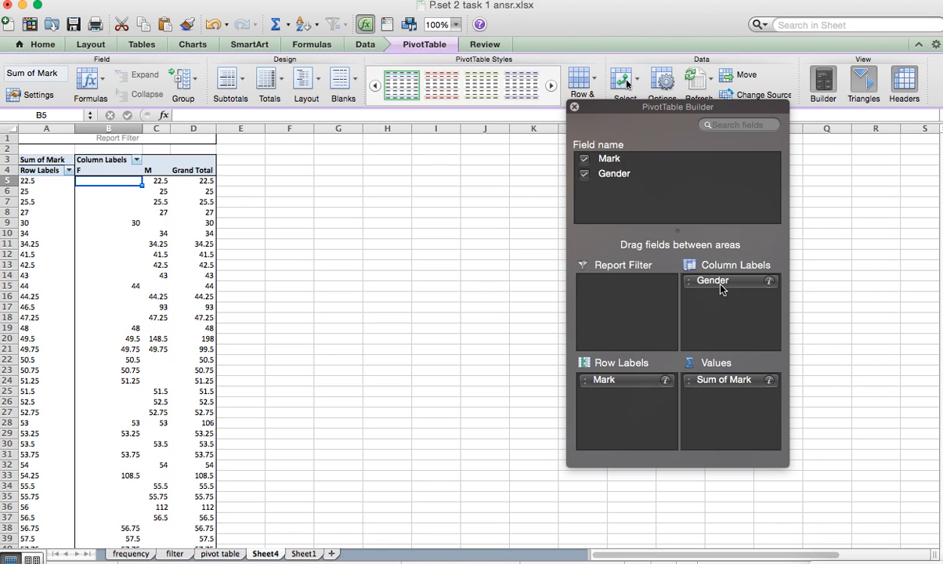
left_click_drag(678, 281, 647, 207)
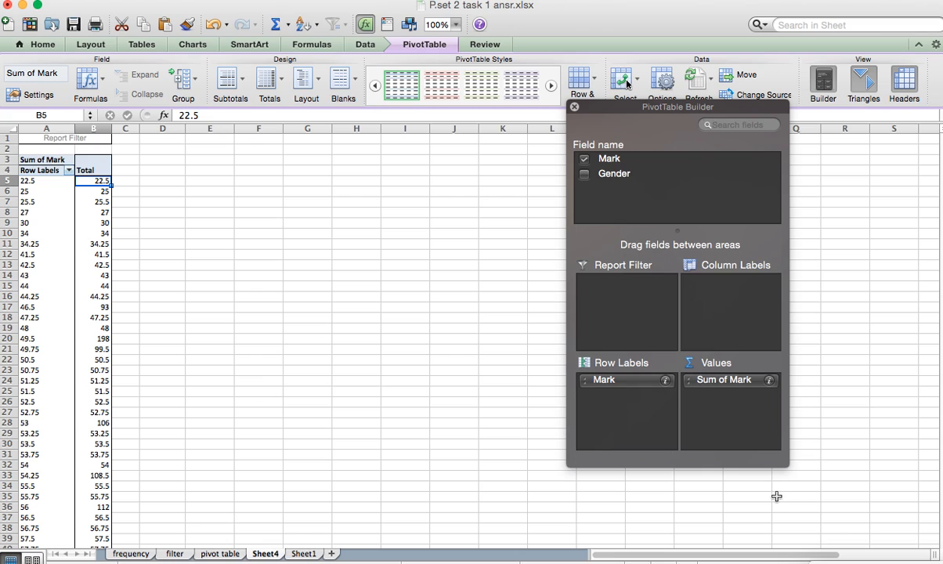
- Show the source records behind the total for mark 51.25 on a new sheet, and return to the PivotTable on Sheet4
left_click(89, 212)
left_click(97, 263)
scroll(99, 274, "down", 5)
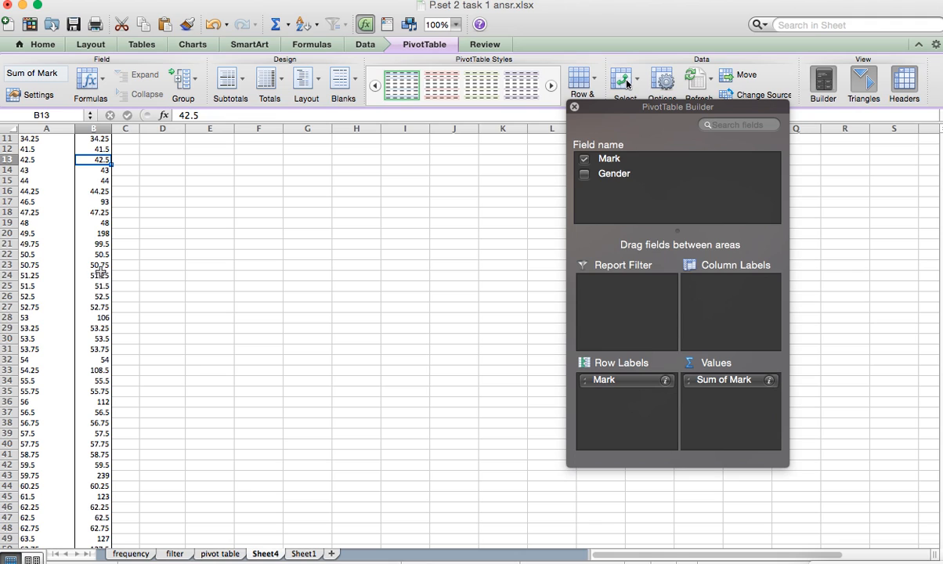
double_click(100, 271)
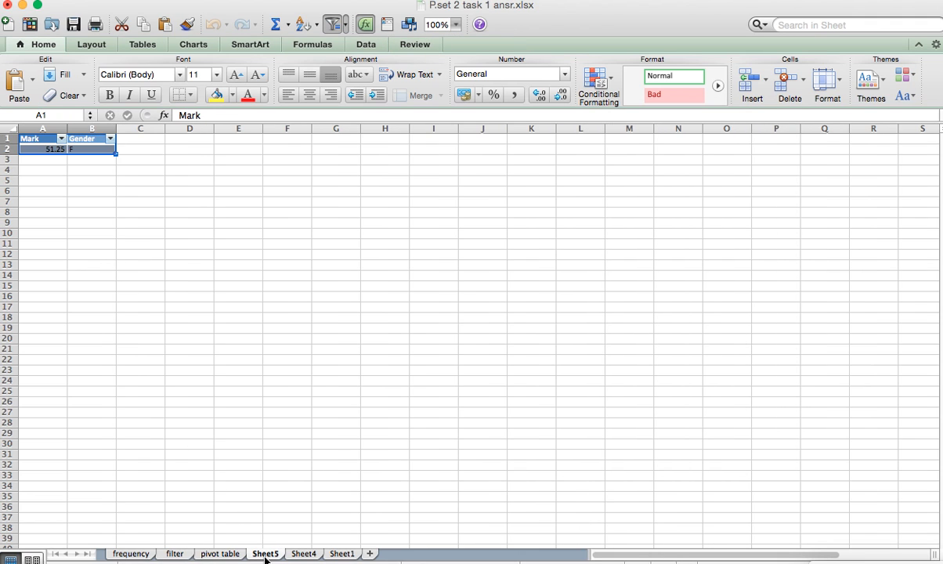
left_click(302, 554)
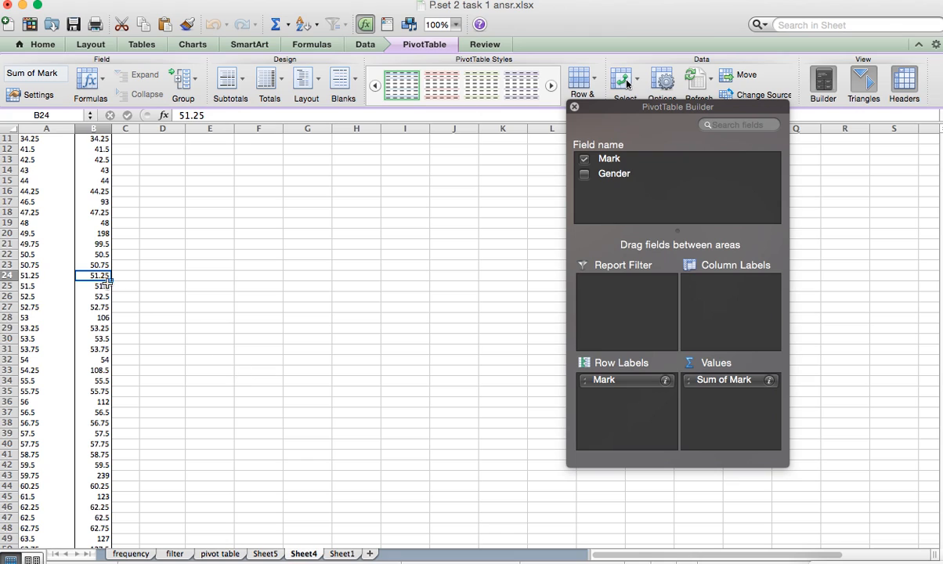
- Summarize the Mark field in the PivotTable's values by Count
left_click(770, 382)
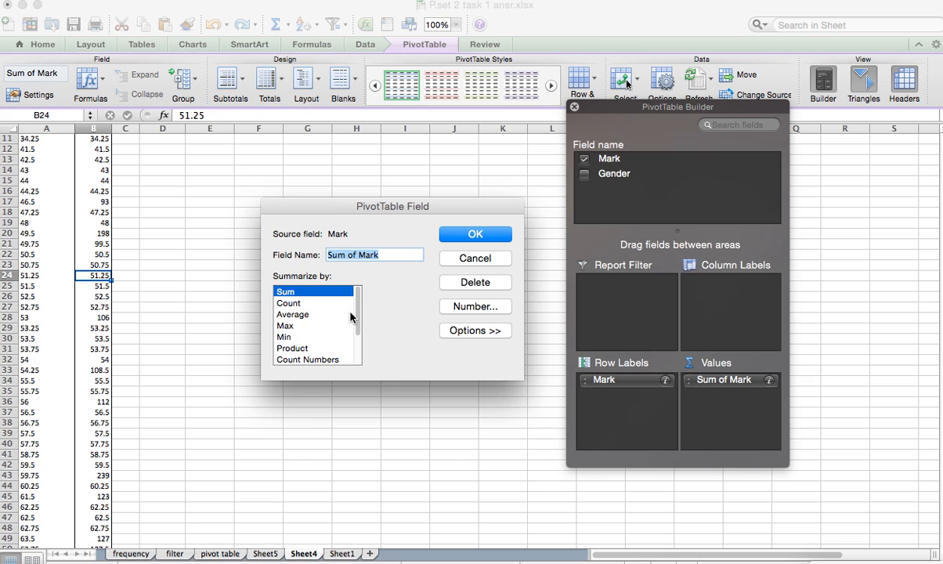
left_click_drag(358, 310, 358, 307)
left_click(290, 303)
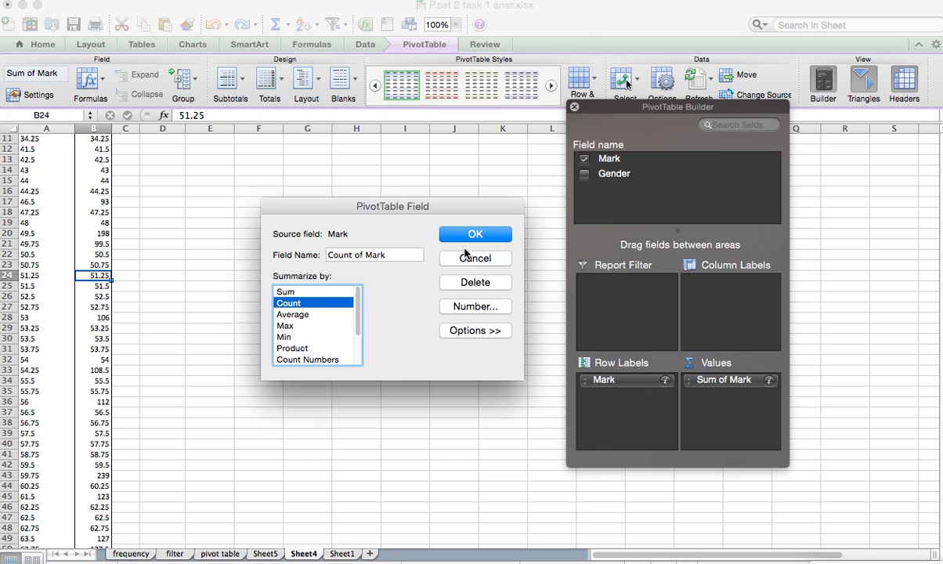
left_click(469, 235)
- Examine how often each mark occurs throughout the PivotTable, comparing the row labels with their counts
scroll(93, 271, "down", 5)
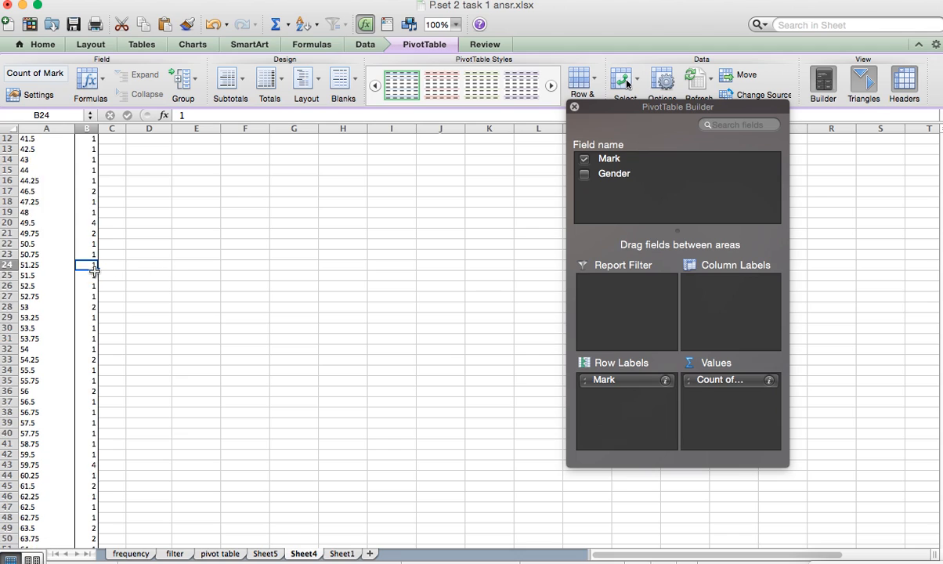
scroll(93, 271, "up", 8)
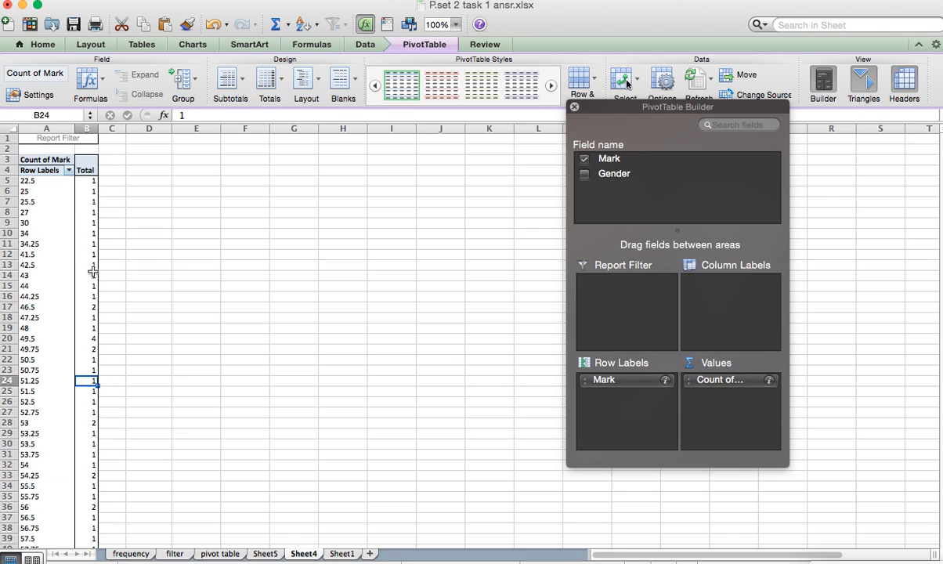
left_click(84, 179)
left_click(25, 182)
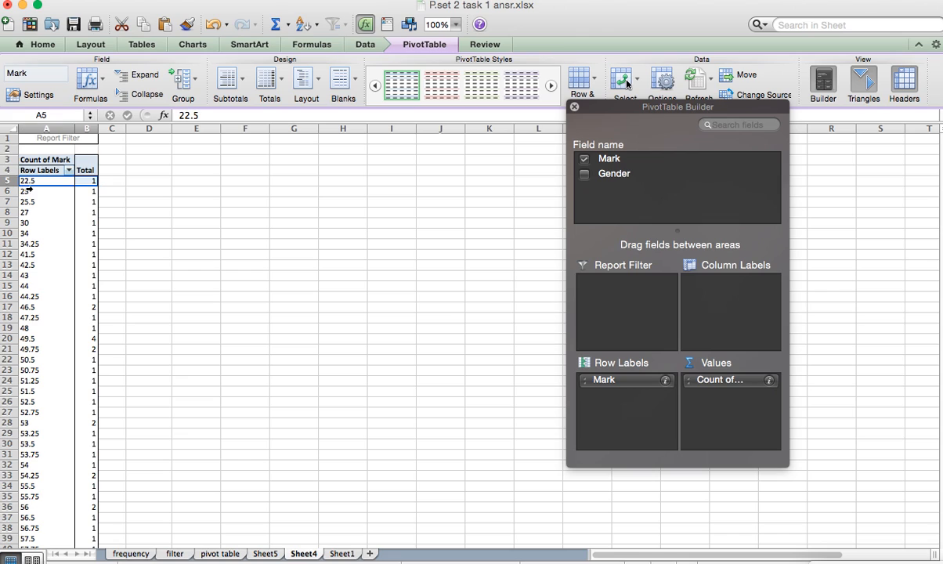
scroll(89, 280, "down", 2)
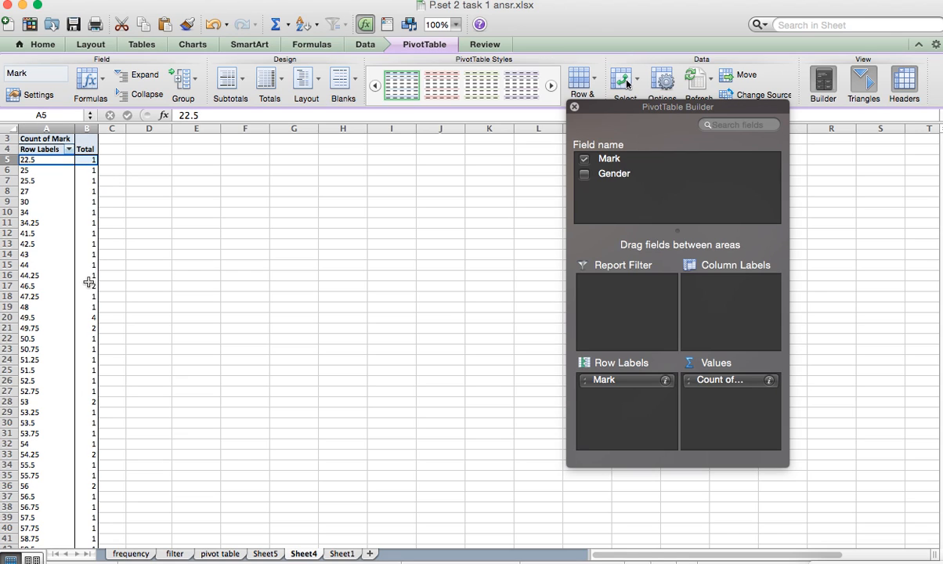
left_click(87, 317)
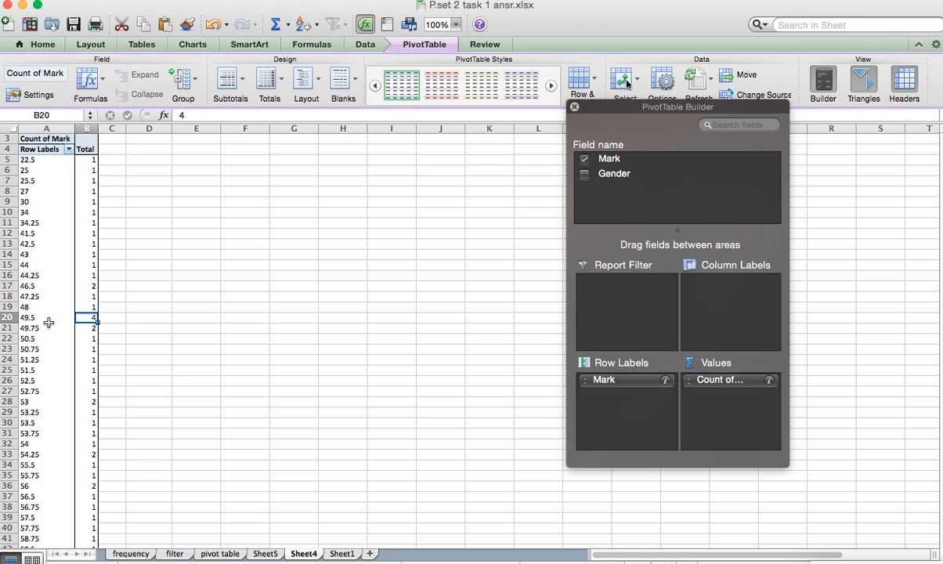
scroll(111, 332, "down", 6)
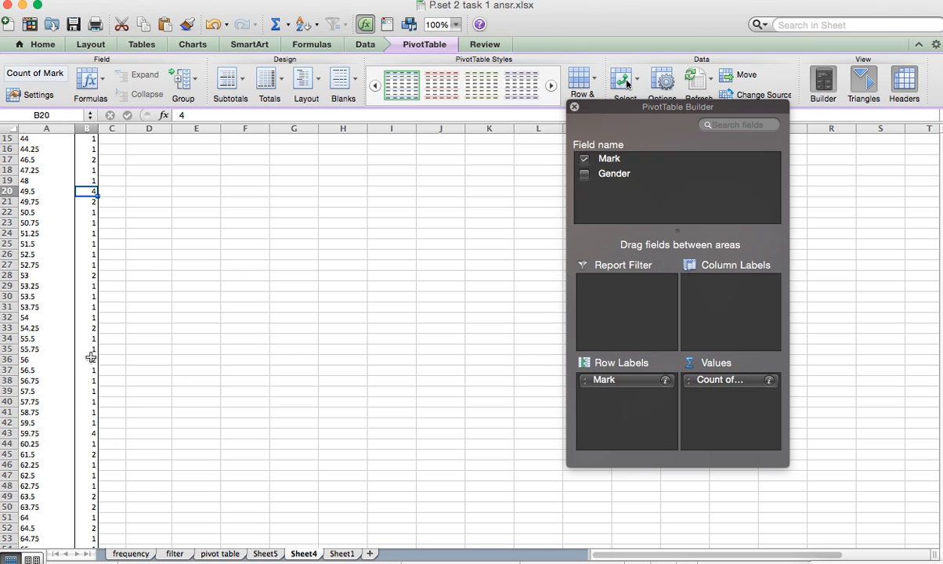
left_click(39, 359)
left_click(39, 432)
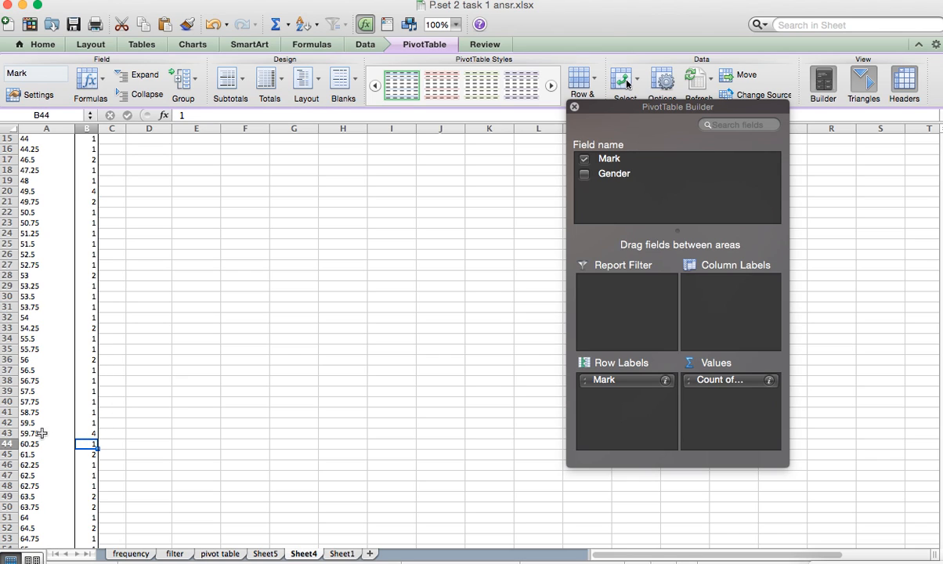
scroll(108, 437, "down", 10)
scroll(107, 436, "up", 14)
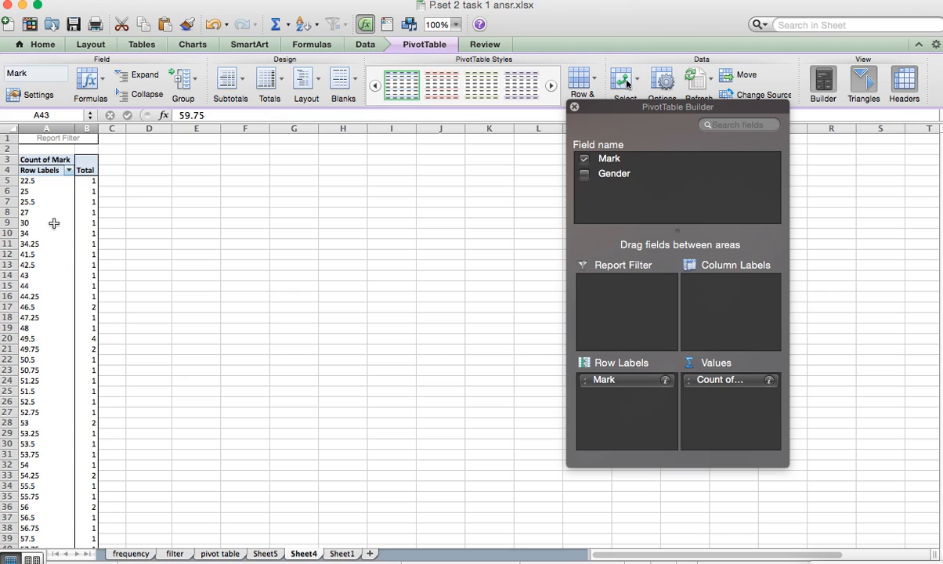
left_click(86, 233)
scroll(77, 363, "down", 7)
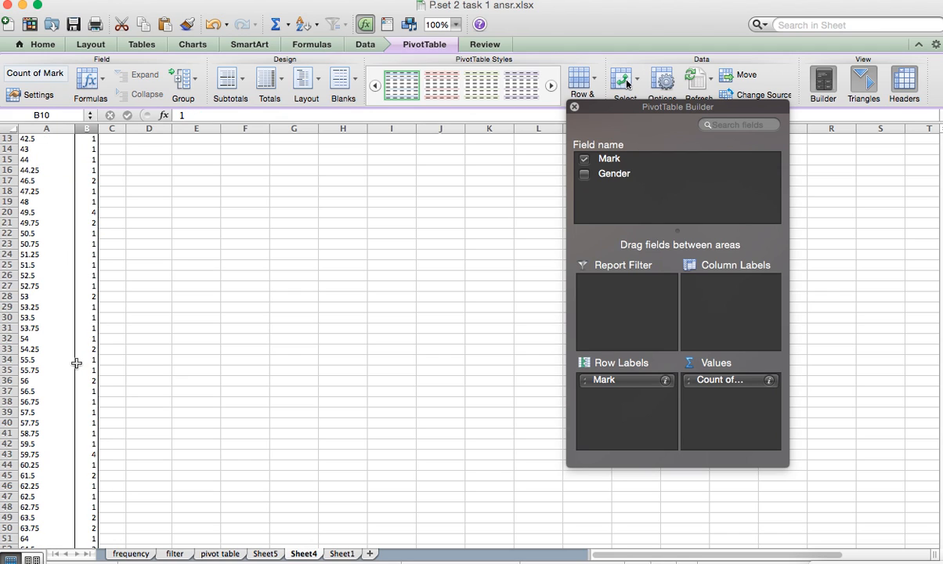
- Look over the individual mark rows in the PivotTable, from the lowest mark down to the grand total
scroll(76, 362, "down", 2)
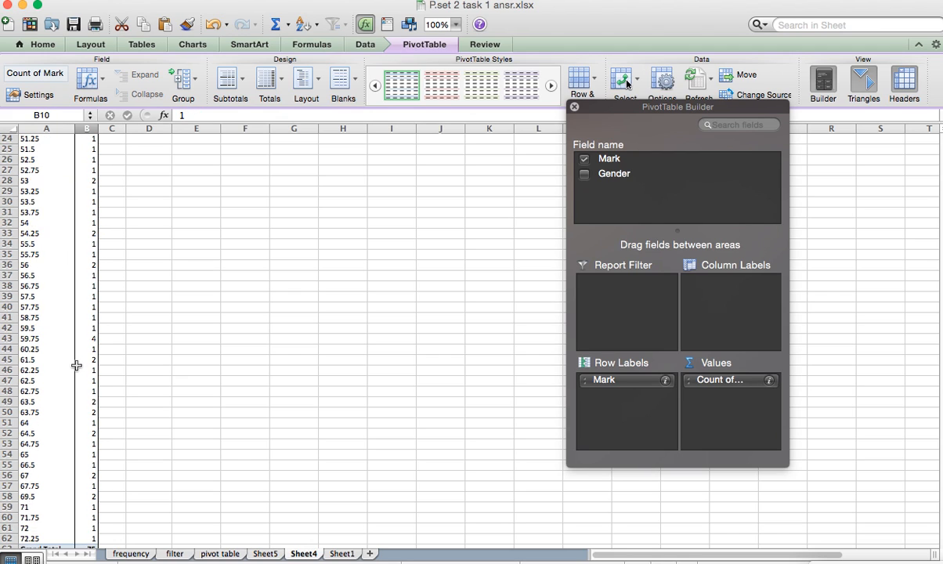
scroll(76, 364, "up", 8)
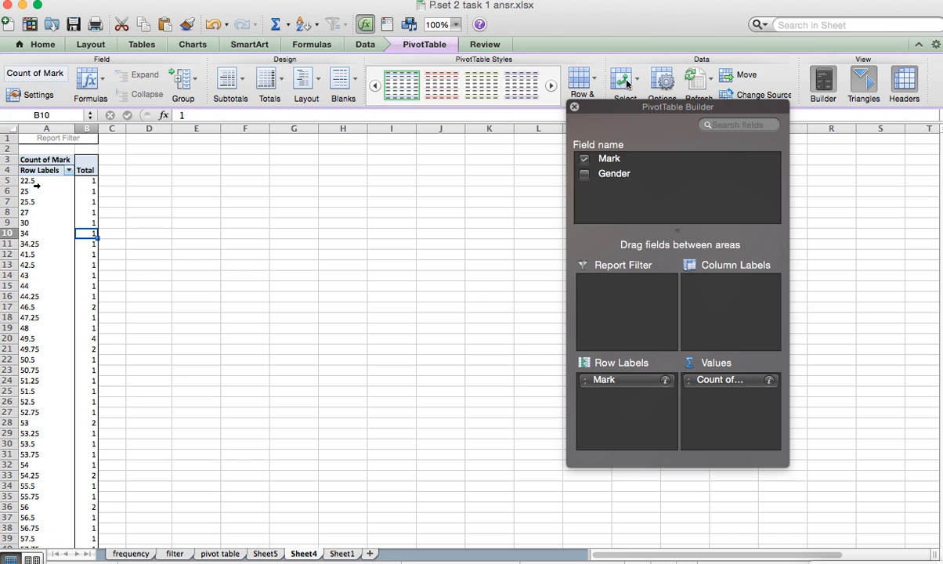
left_click_drag(35, 180, 31, 339)
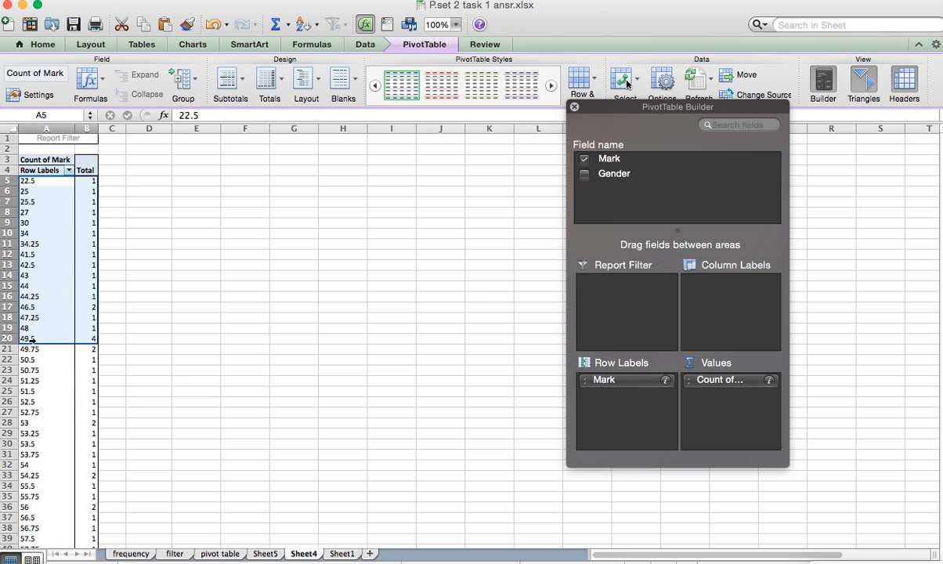
left_click(34, 192)
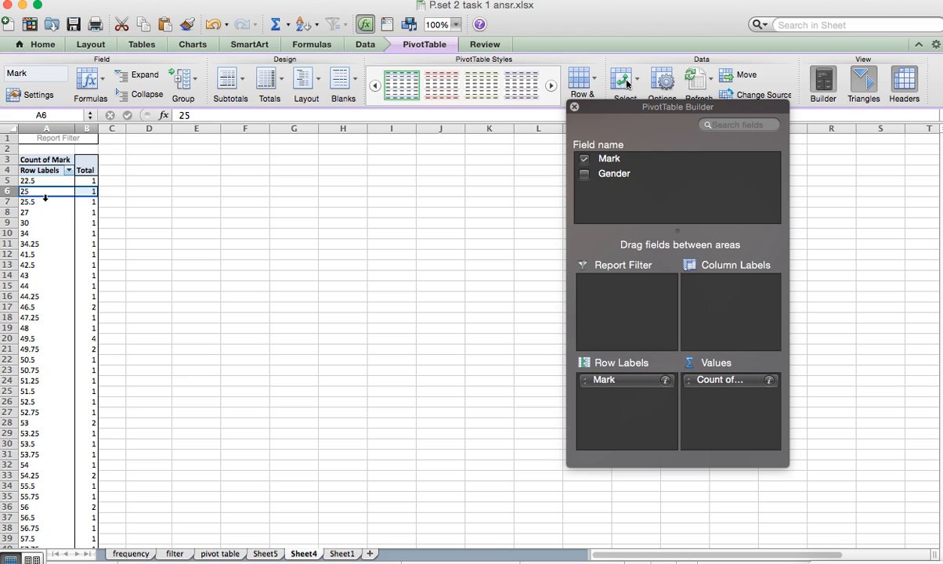
left_click(46, 211)
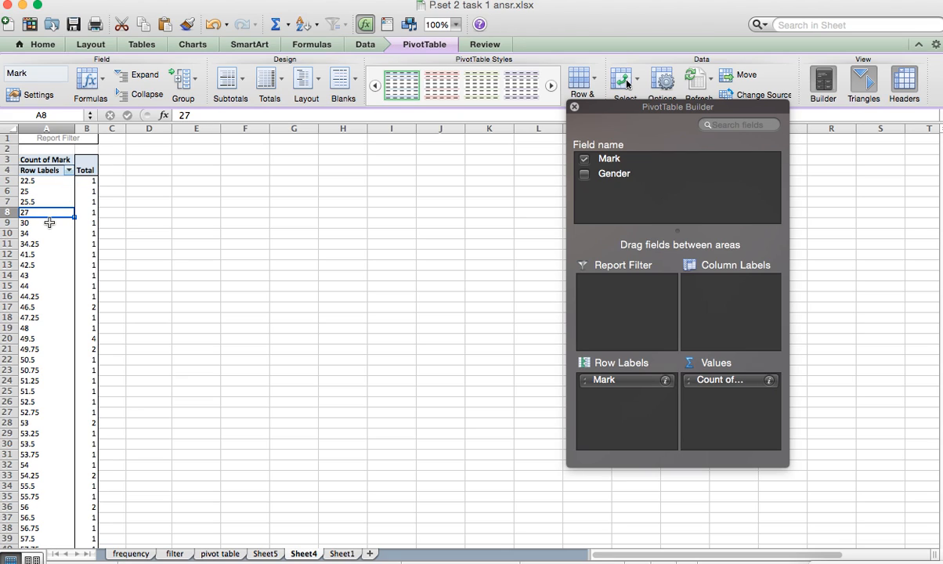
scroll(47, 252, "down", 15)
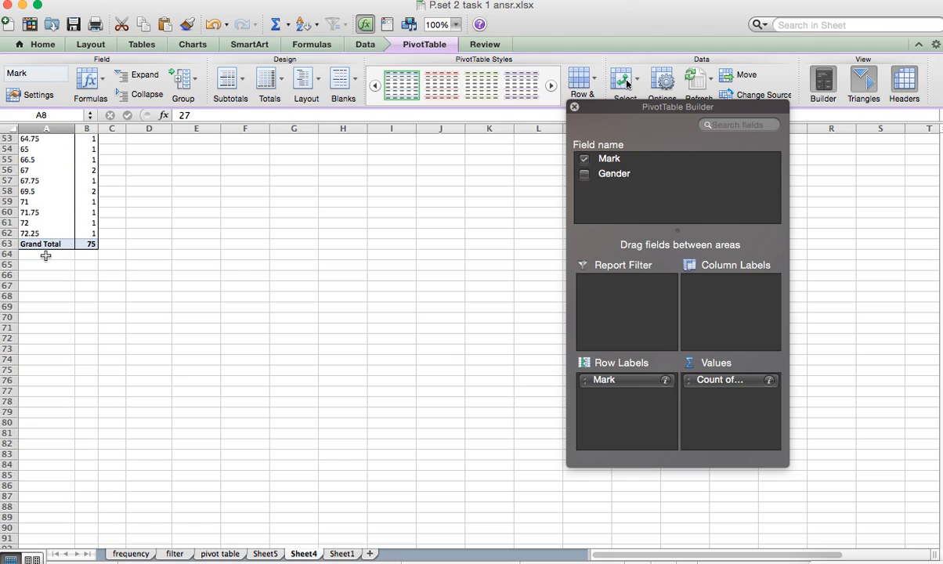
scroll(45, 255, "up", 15)
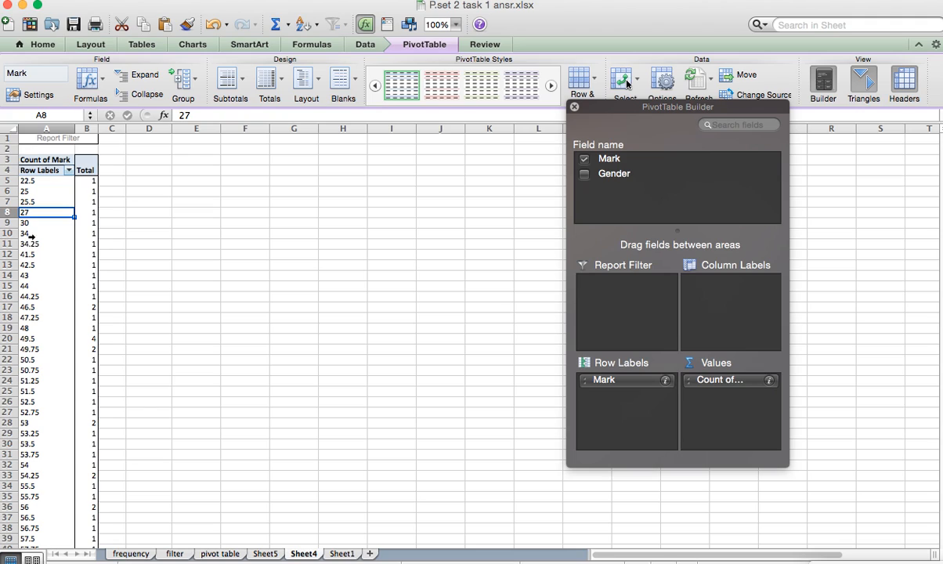
left_click(26, 190)
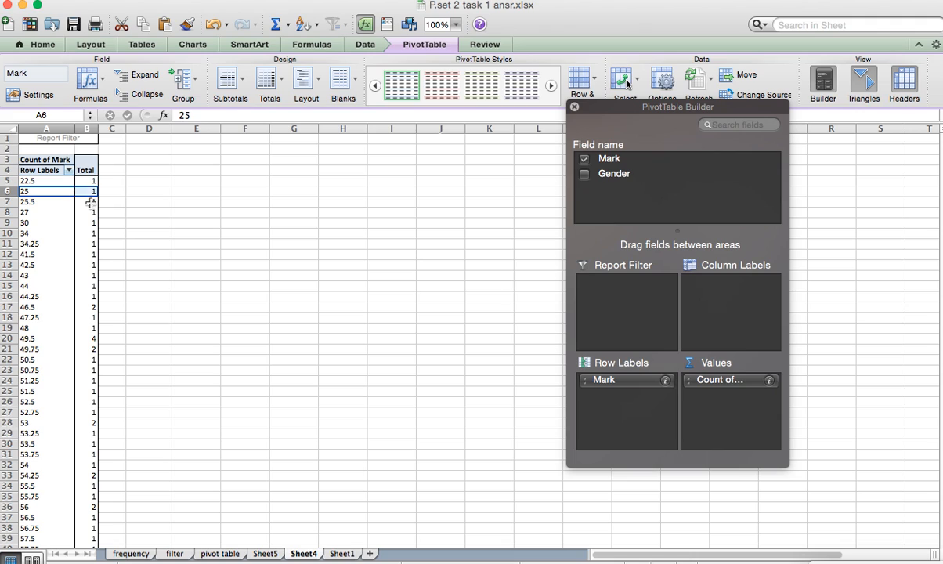
left_click(35, 182)
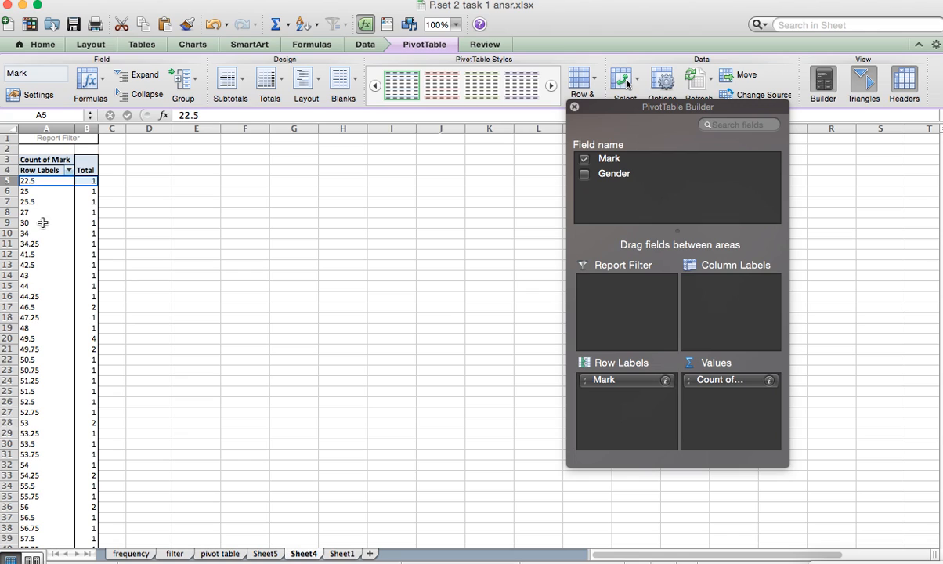
- Group the PivotTable's Mark row labels into intervals of 10, starting at 22.5 and ending at 72.25
right_click(29, 202)
left_click(28, 182)
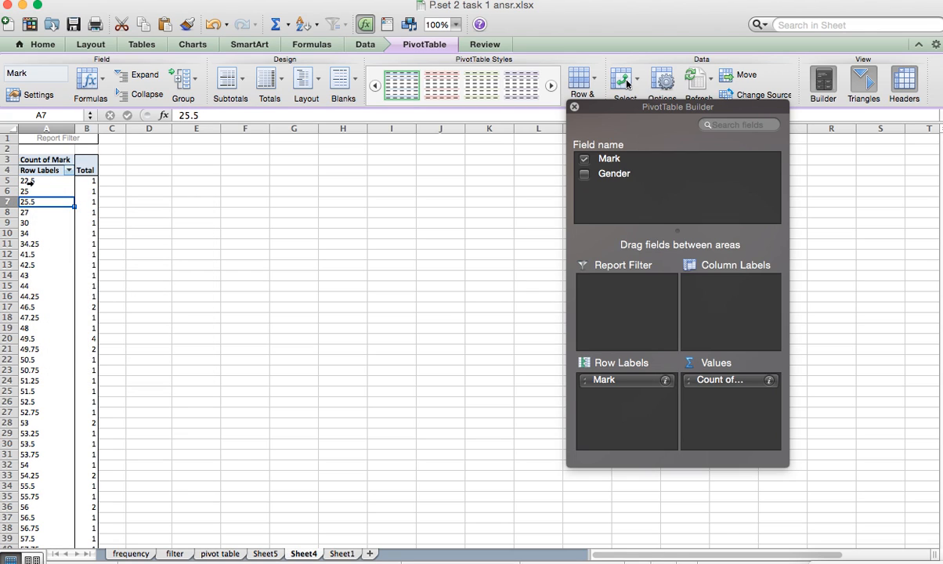
right_click(29, 202)
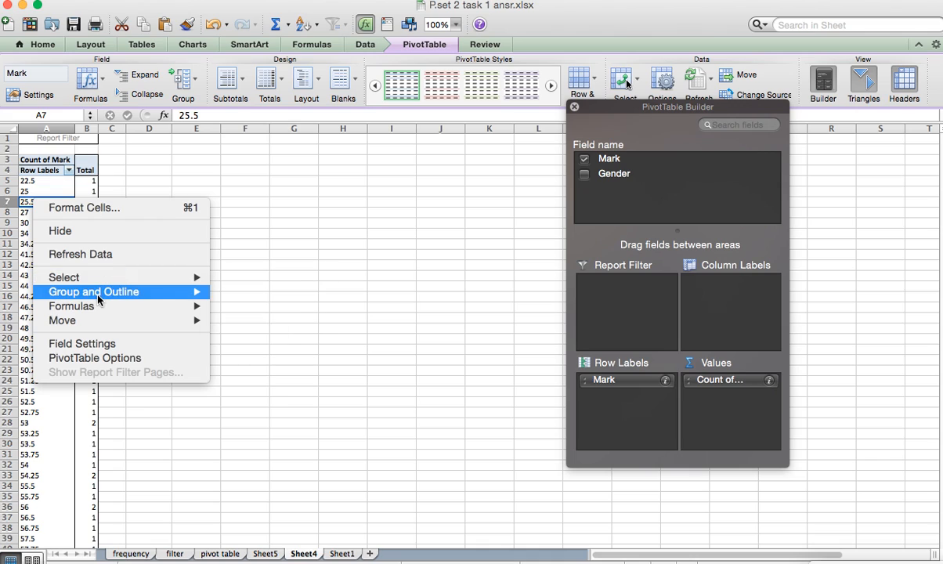
mouse_move(166, 290)
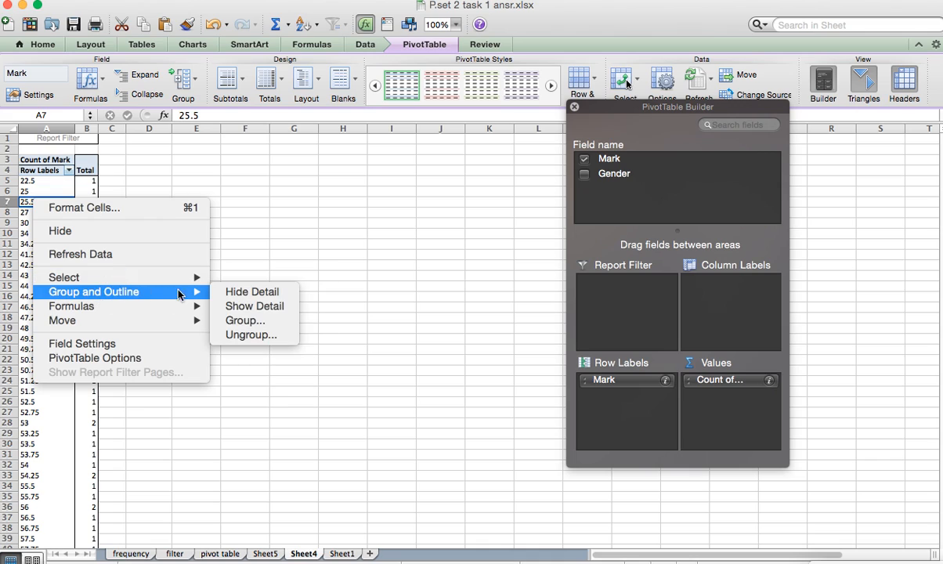
left_click(252, 321)
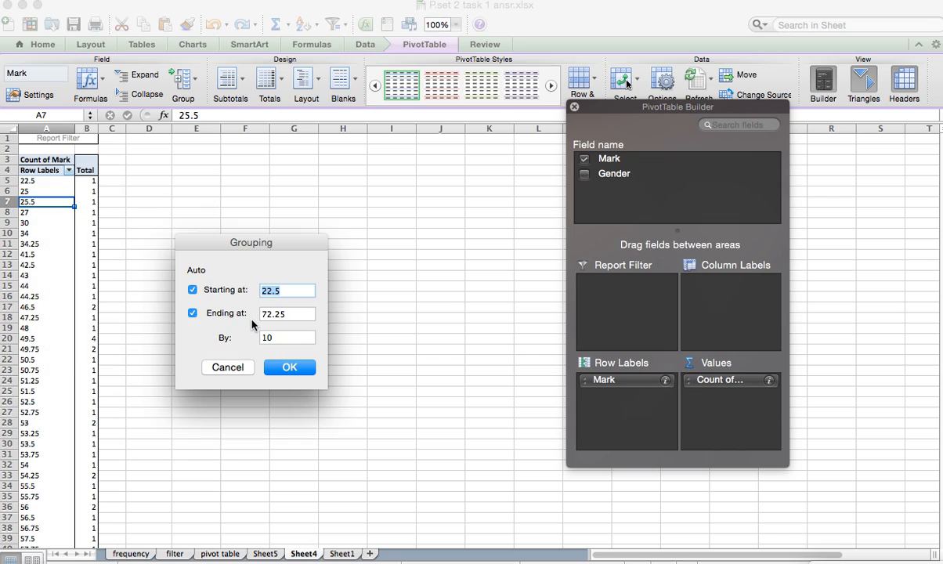
left_click_drag(256, 213, 299, 207)
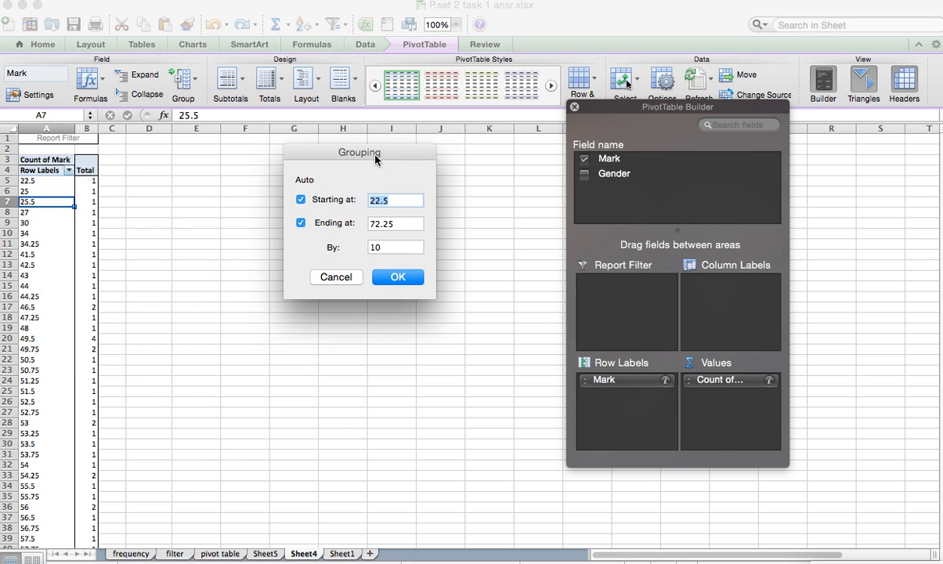
mouse_move(385, 251)
left_mouse_down()
mouse_move(372, 252)
mouse_move(393, 248)
mouse_move(372, 248)
left_mouse_up()
left_click_drag(398, 202, 356, 200)
left_click(381, 221)
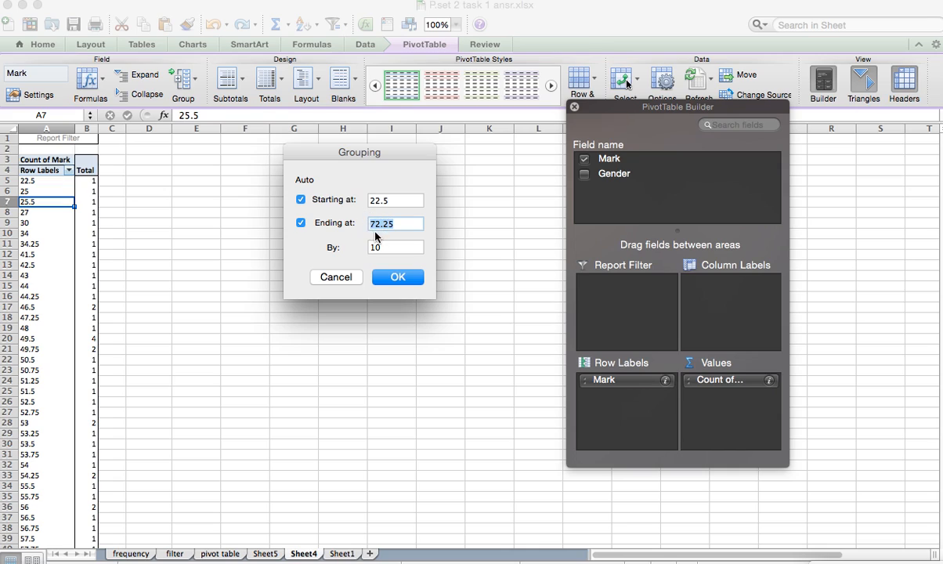
left_click(385, 222)
left_click(397, 278)
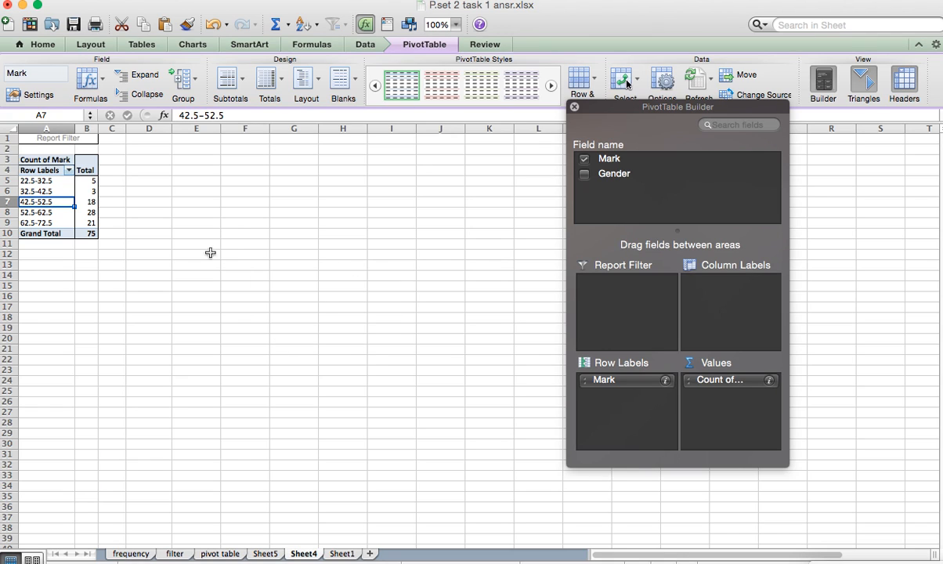
- Examine the grouped mark ranges in the PivotTable and compare each range with its count
double_click(37, 181)
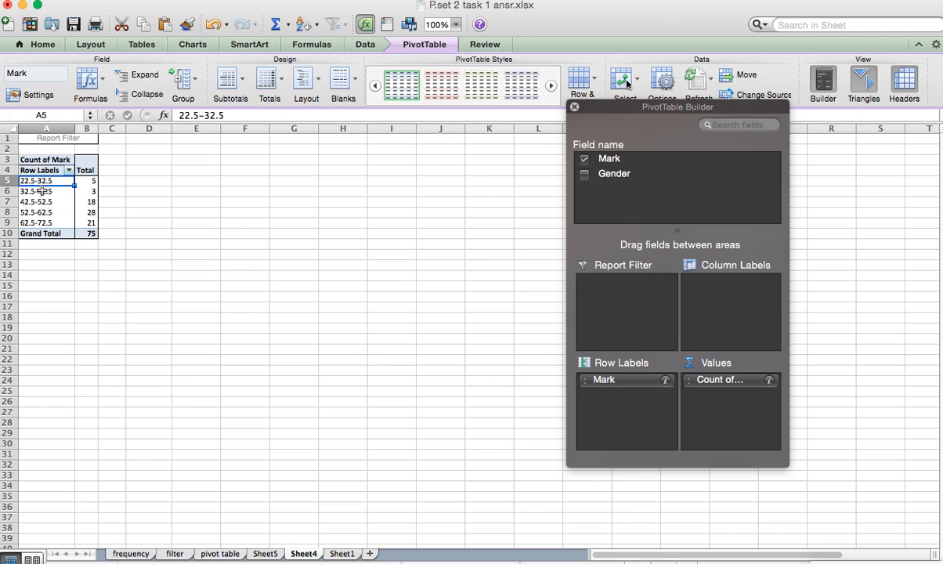
left_click(373, 377)
left_click_drag(86, 181, 88, 223)
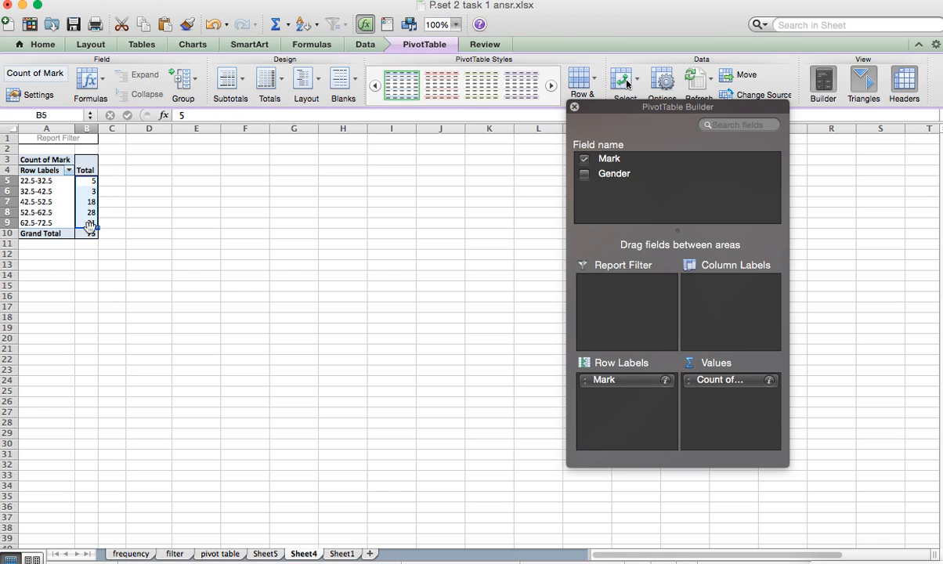
left_click(49, 220)
left_click(89, 223)
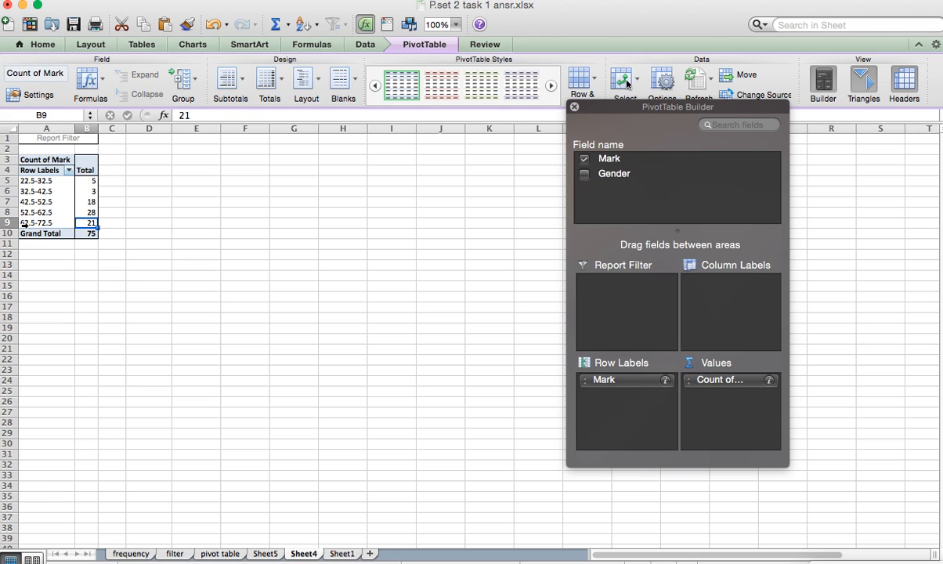
left_click(85, 211)
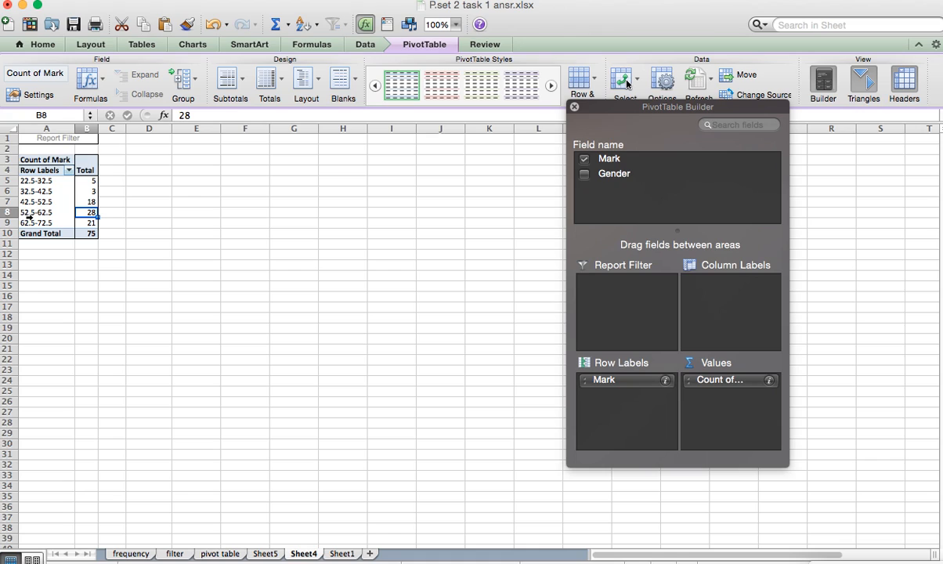
left_click(87, 181)
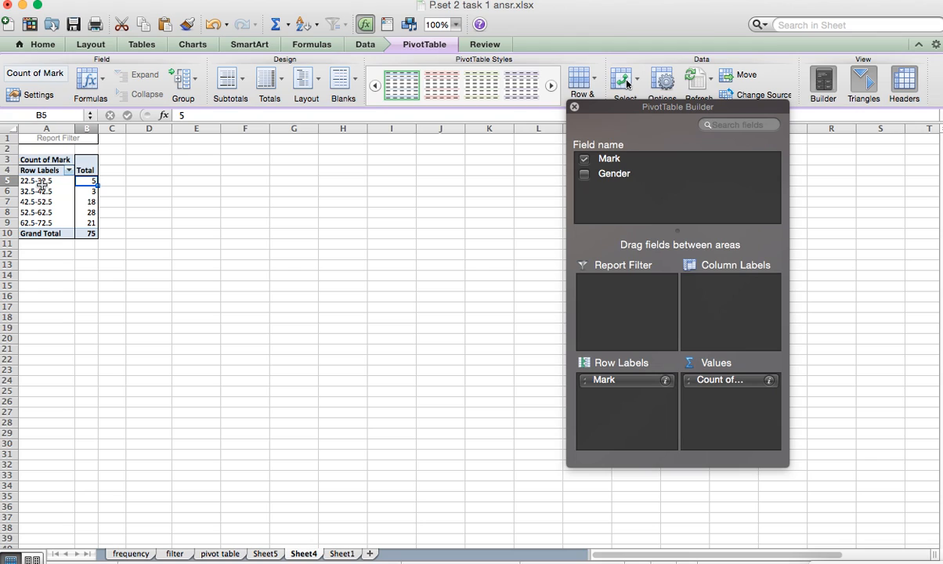
left_click(41, 182)
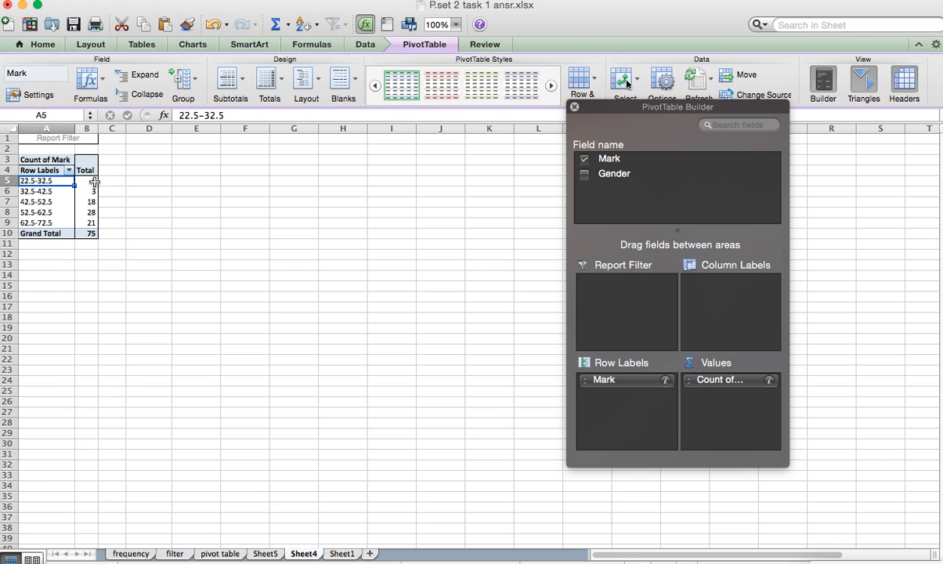
left_click(50, 191)
left_click_drag(49, 191, 50, 220)
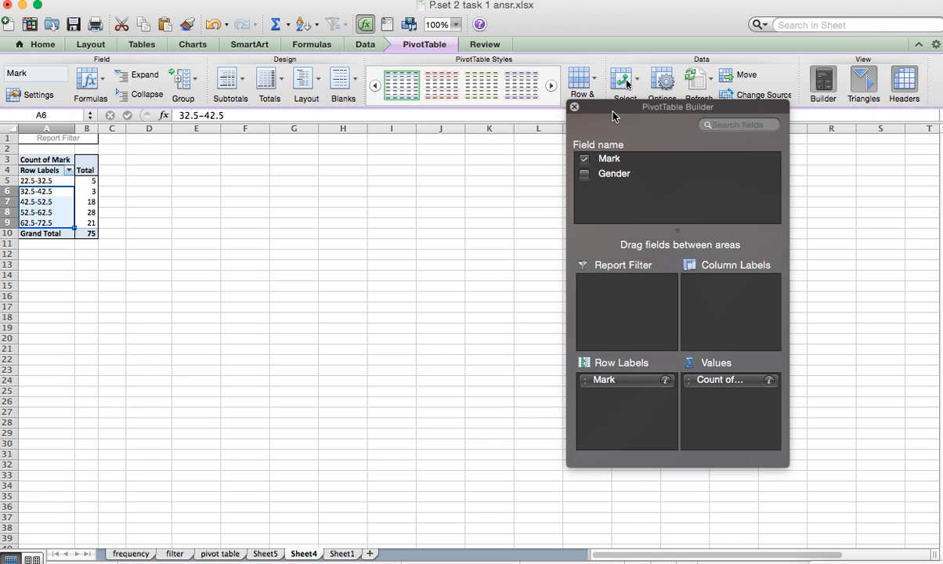
- Move the PivotTable Builder clear of the ribbon and show the Count of Mark values as % of total
left_click_drag(615, 117, 749, 154)
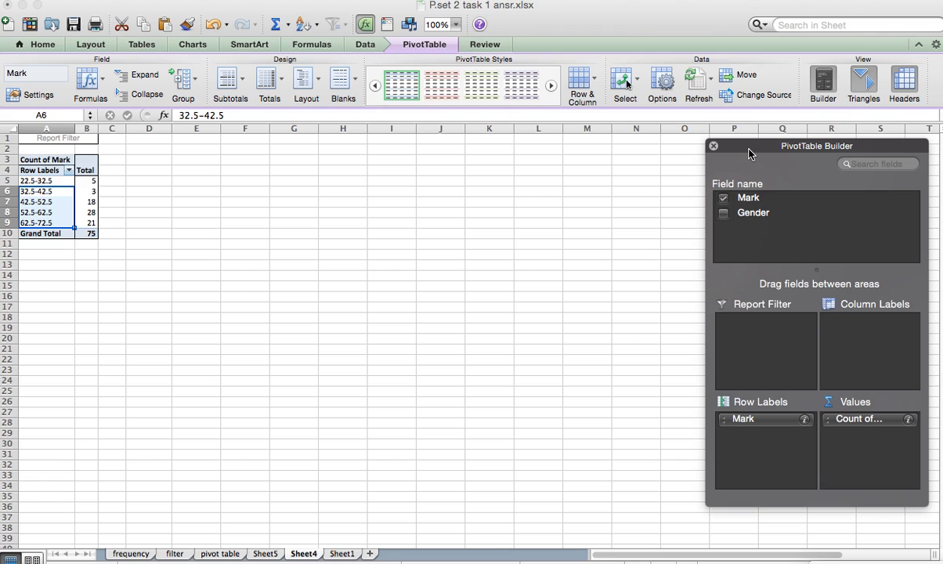
left_click_drag(32, 180, 76, 222)
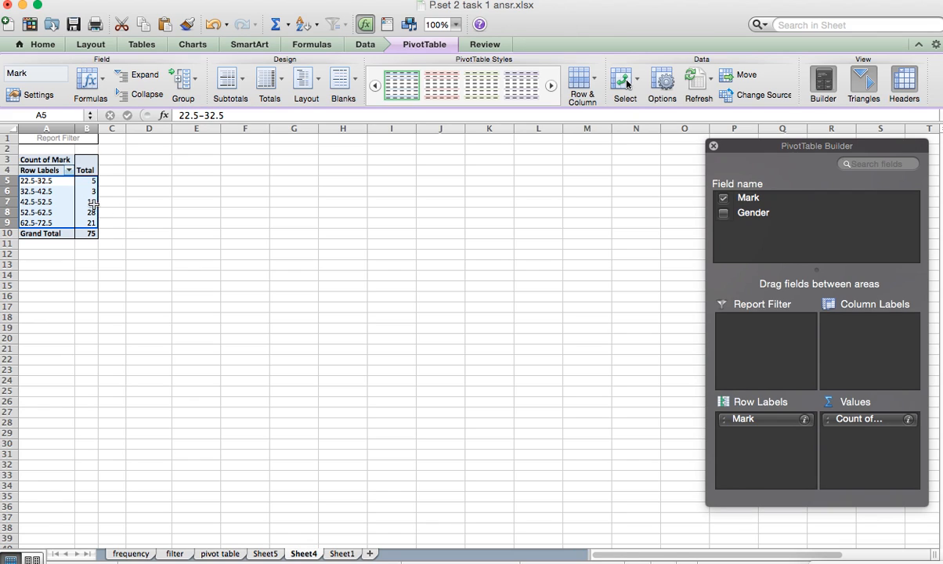
left_click_drag(87, 181, 86, 224)
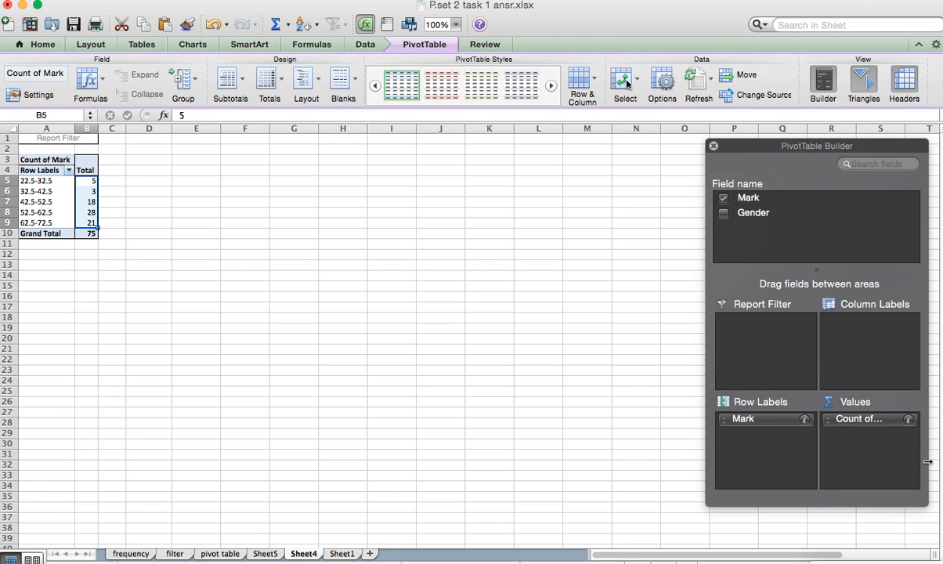
left_click(908, 420)
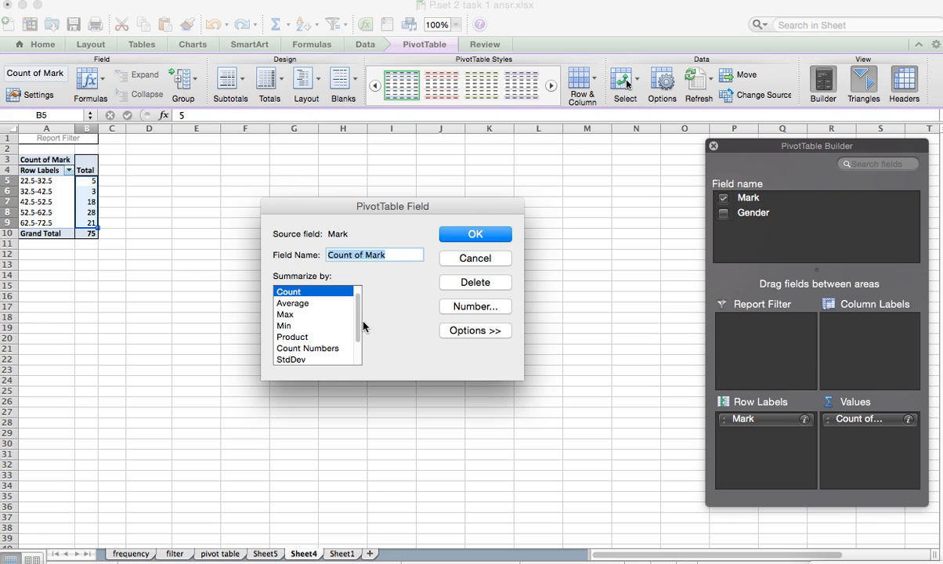
left_click(486, 331)
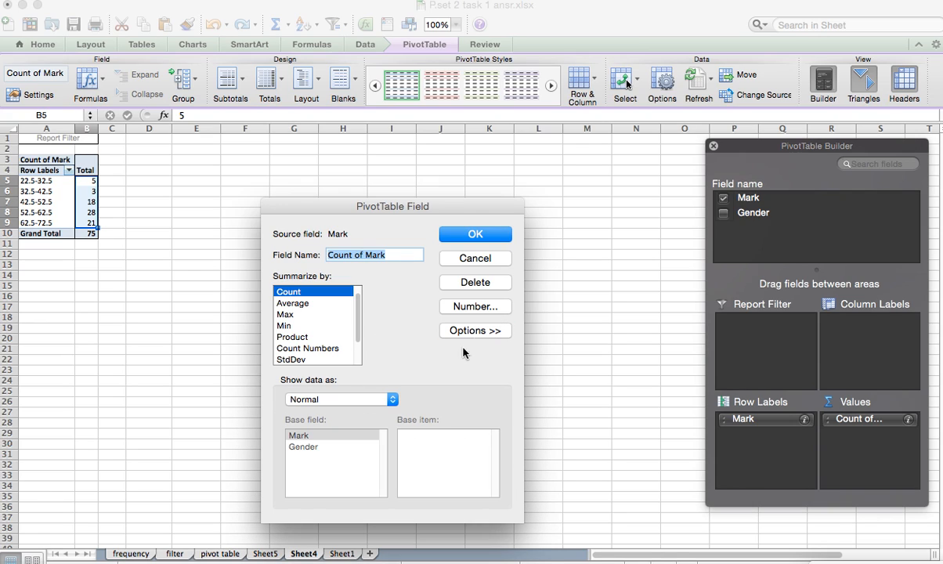
left_click(392, 400)
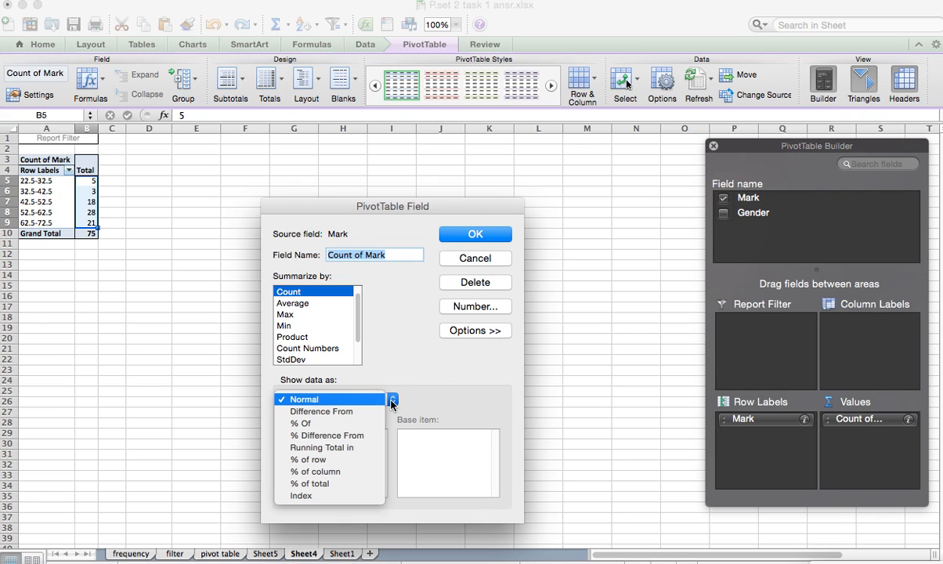
left_click(321, 485)
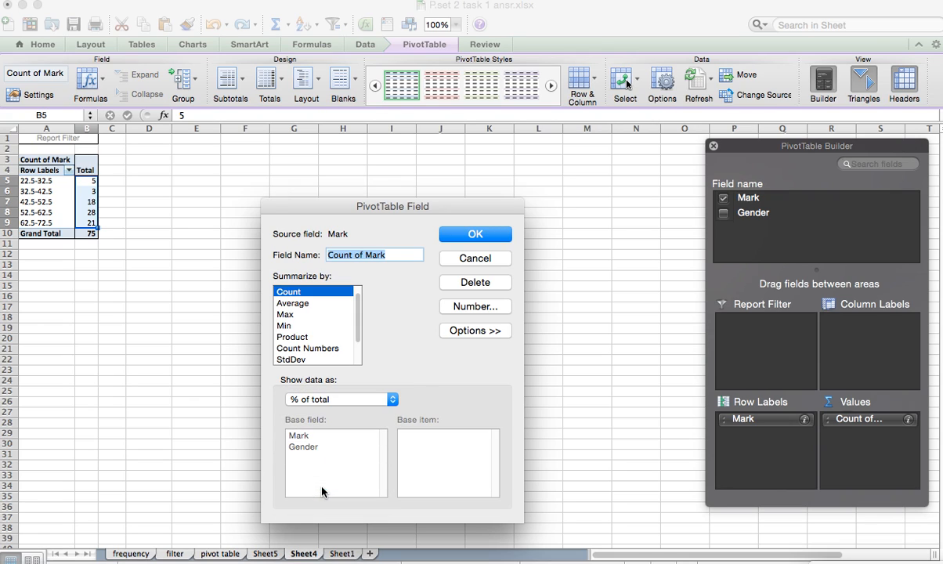
left_click(472, 238)
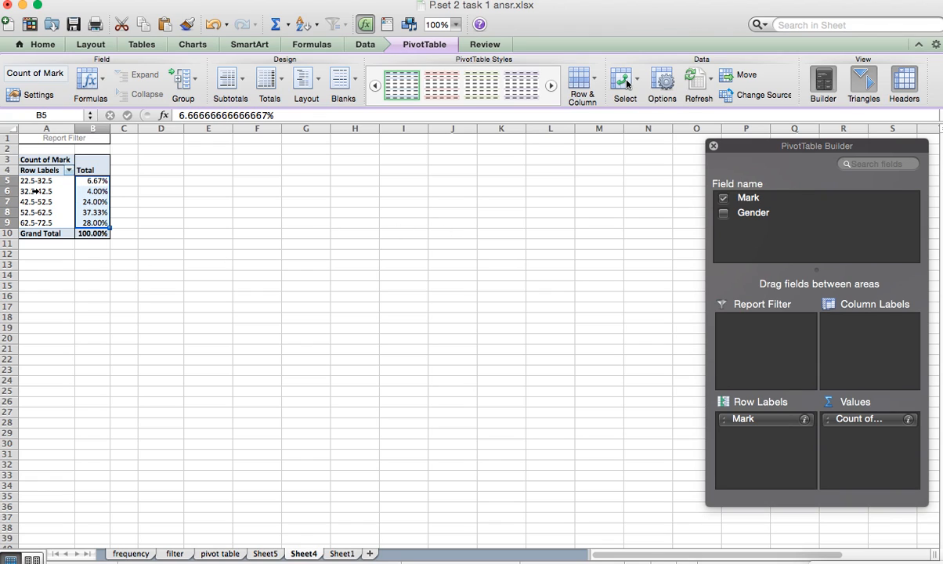
- Compare each mark range in the PivotTable with its percentage of the total
left_click_drag(36, 181, 72, 210)
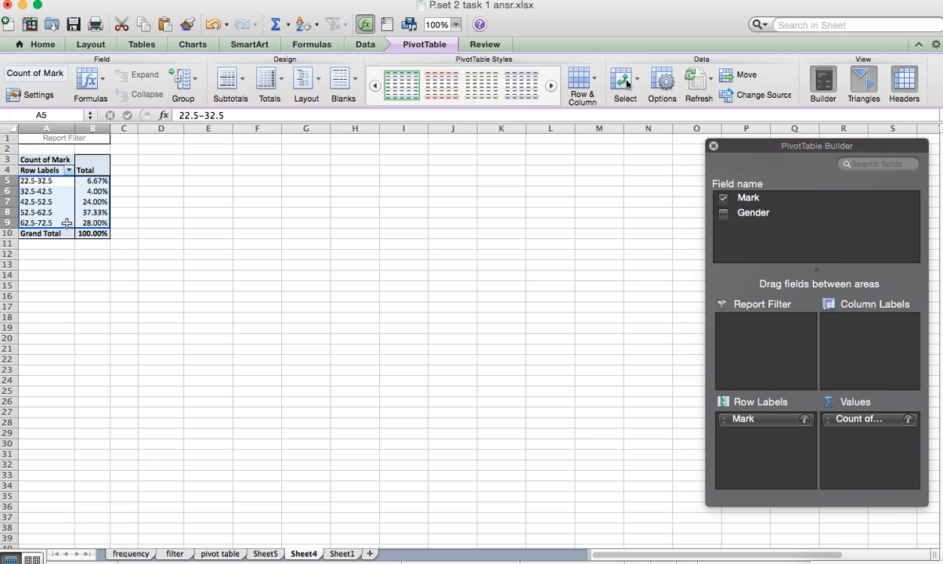
left_click(86, 180)
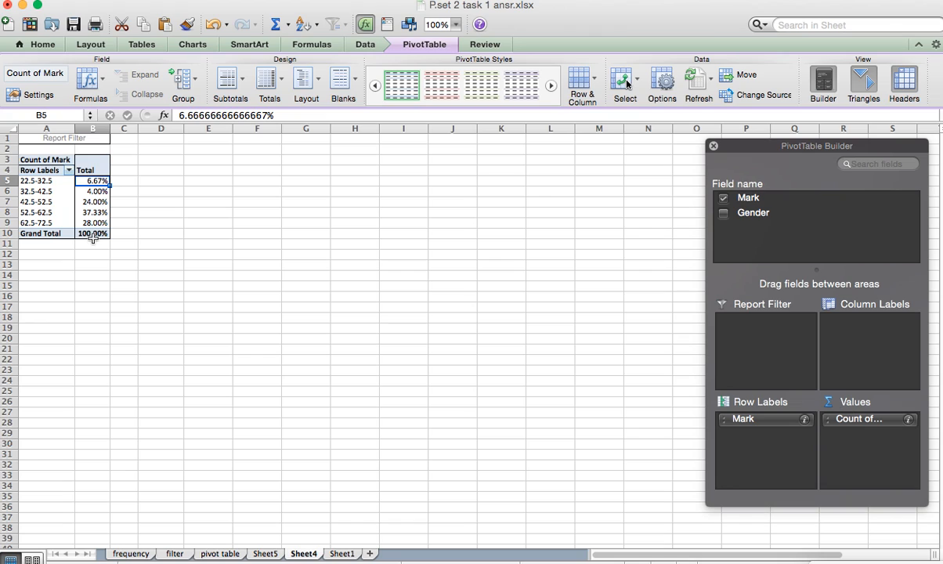
left_click(35, 182)
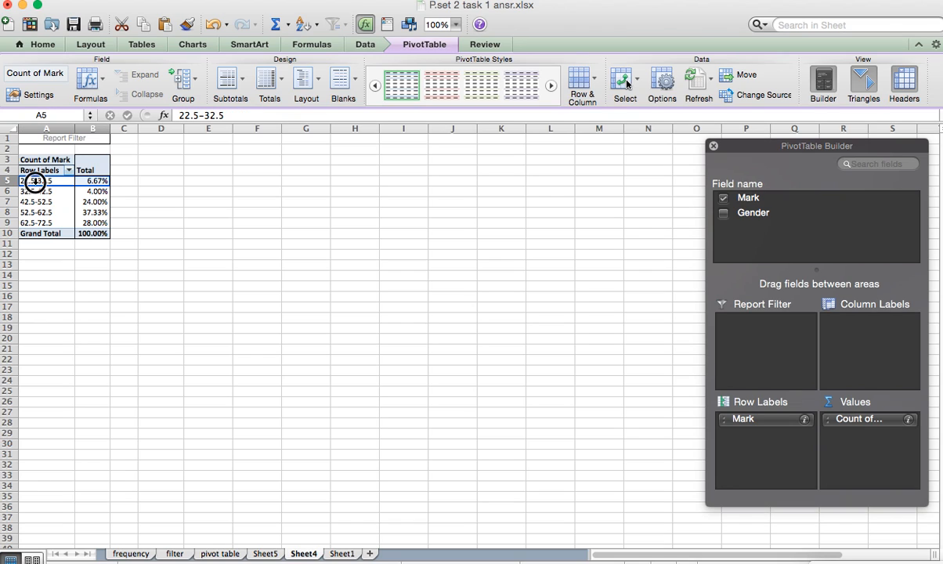
left_click(93, 212)
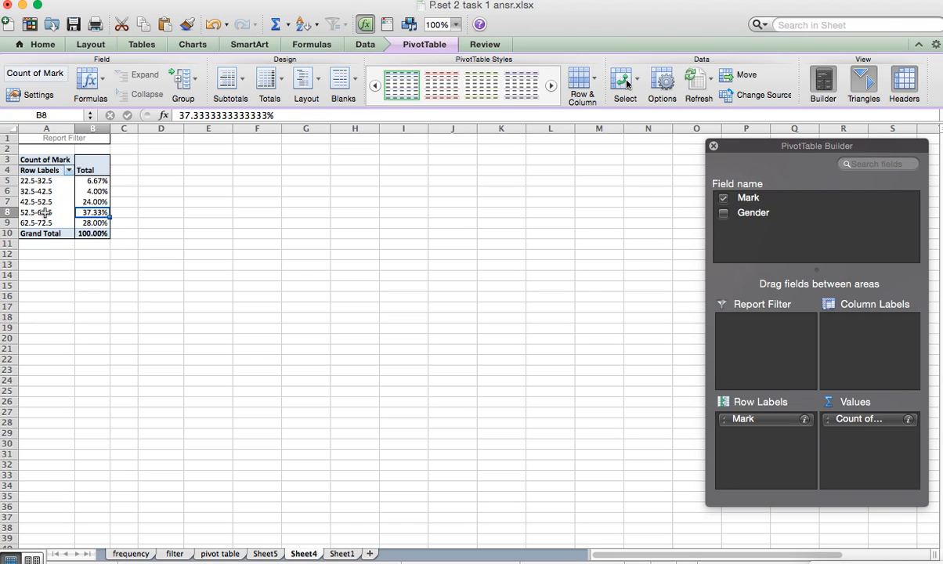
- Insert a 2-D clustered column chart of the mark ranges and percentages in A5:B9 and place it beside the PivotTable
left_click_drag(41, 181, 88, 222)
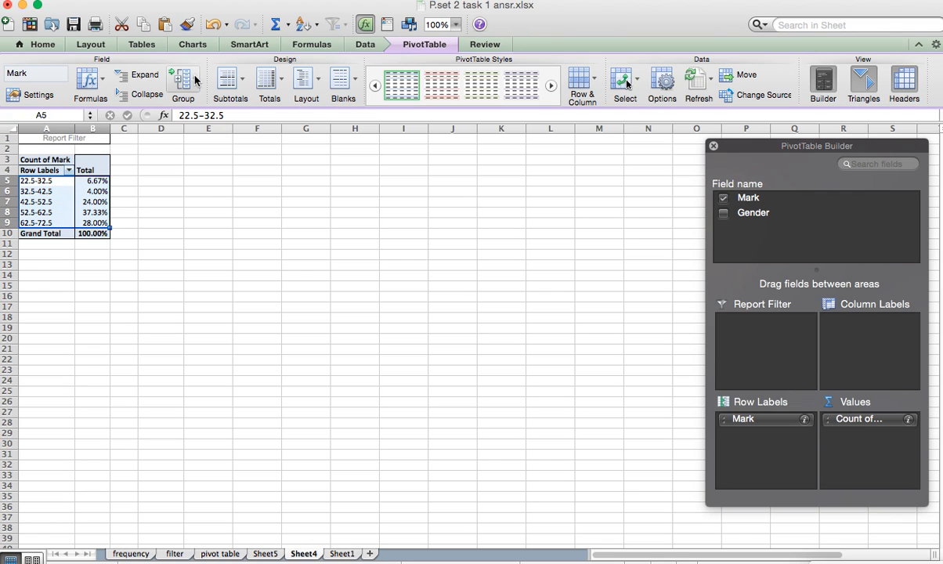
left_click(186, 47)
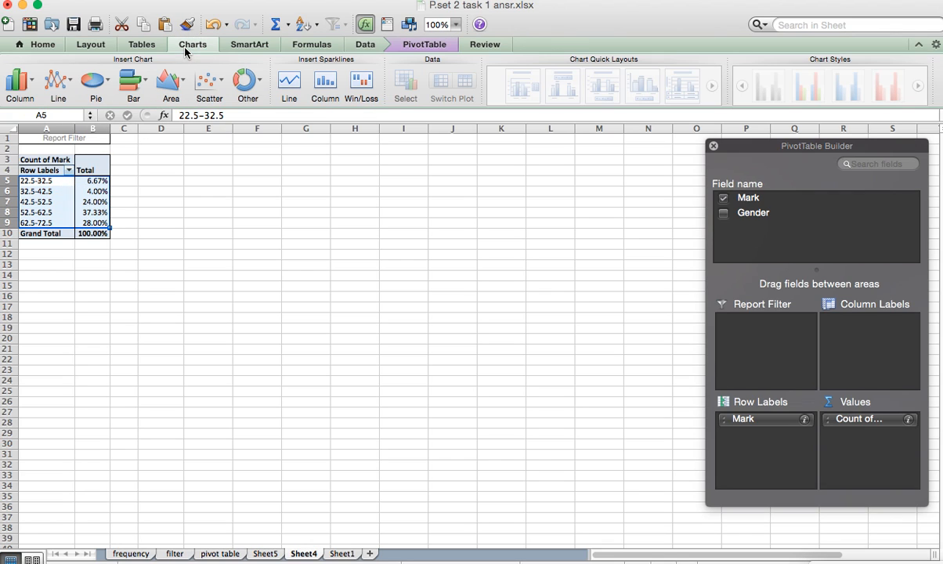
left_click(32, 82)
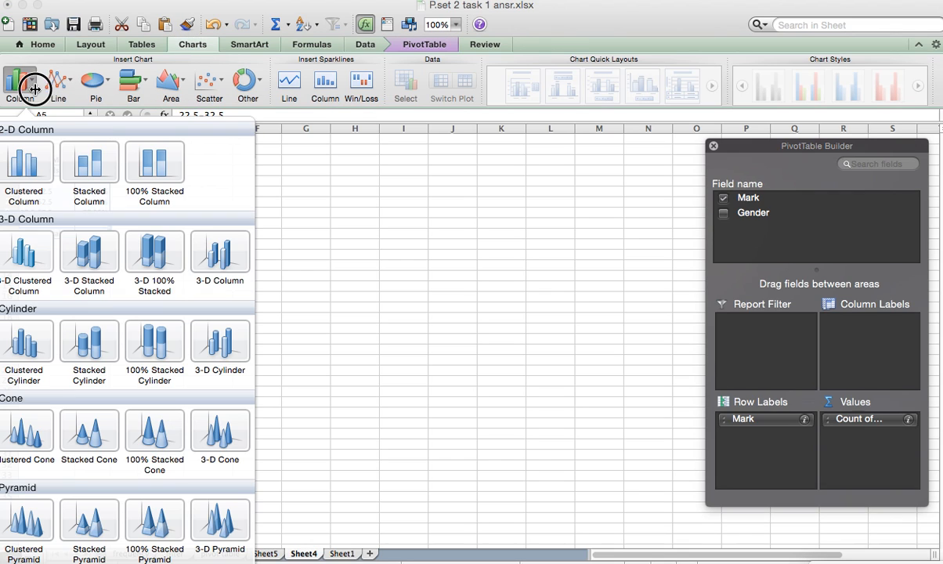
left_click(36, 176)
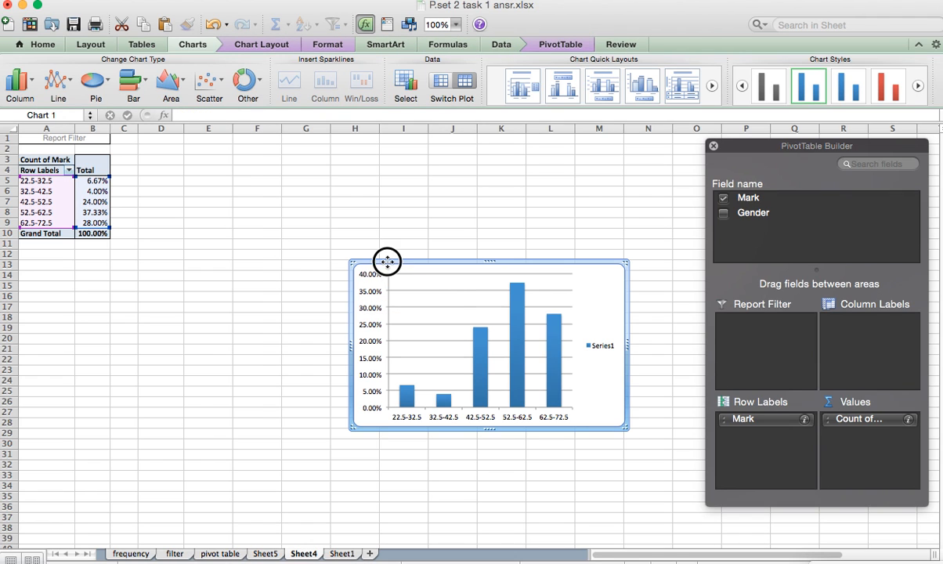
left_click_drag(387, 261, 213, 155)
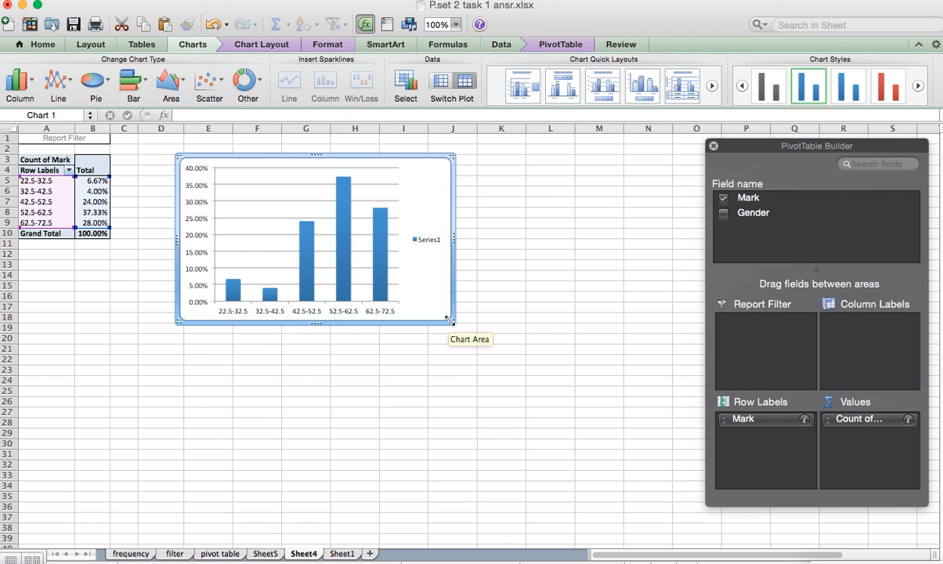
- Enlarge the column chart to about 19 cm wide and 13 cm high and delete its Series1 legend
left_click_drag(450, 319, 589, 433)
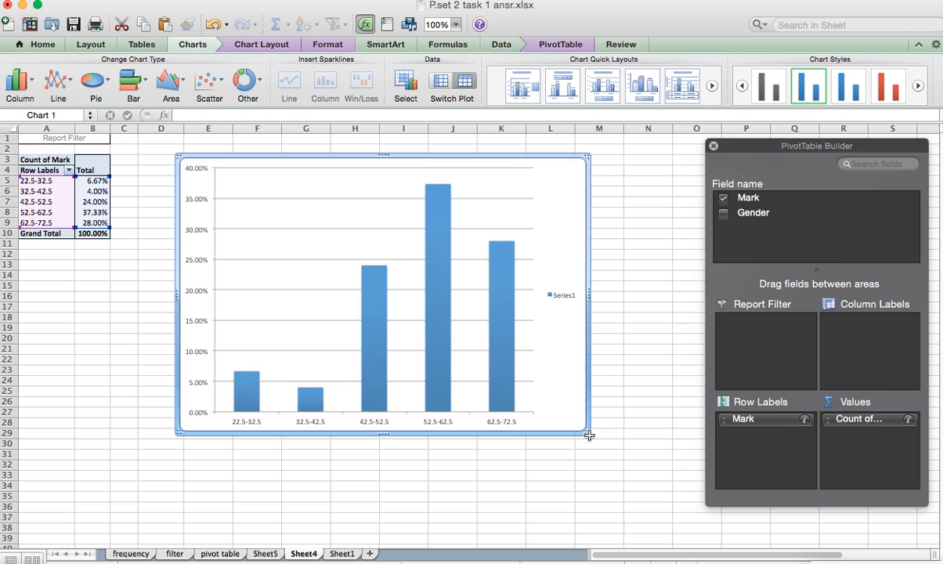
left_click(557, 299)
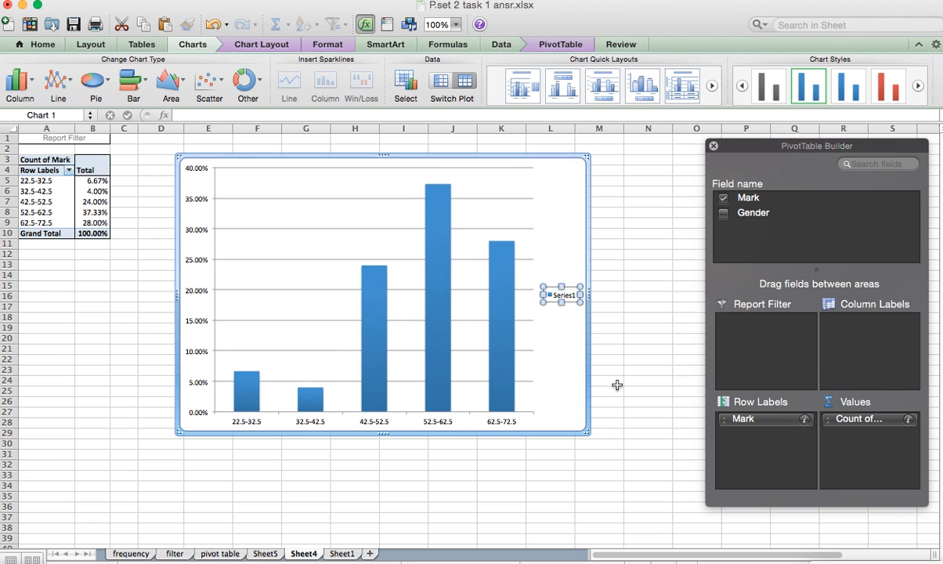
key("Delete")
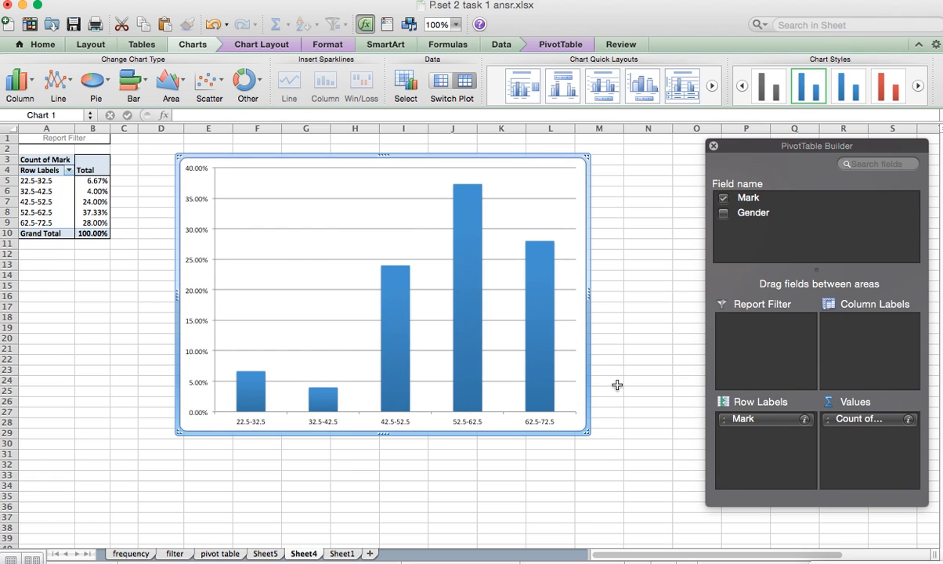
- Apply the blue chart style with bevelled columns to the chart
left_click(535, 368)
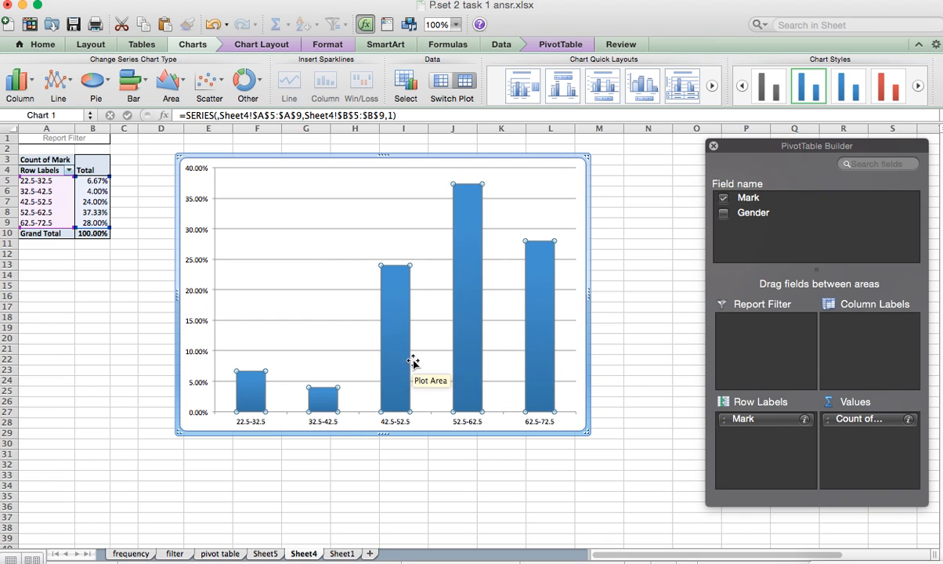
left_click(469, 298)
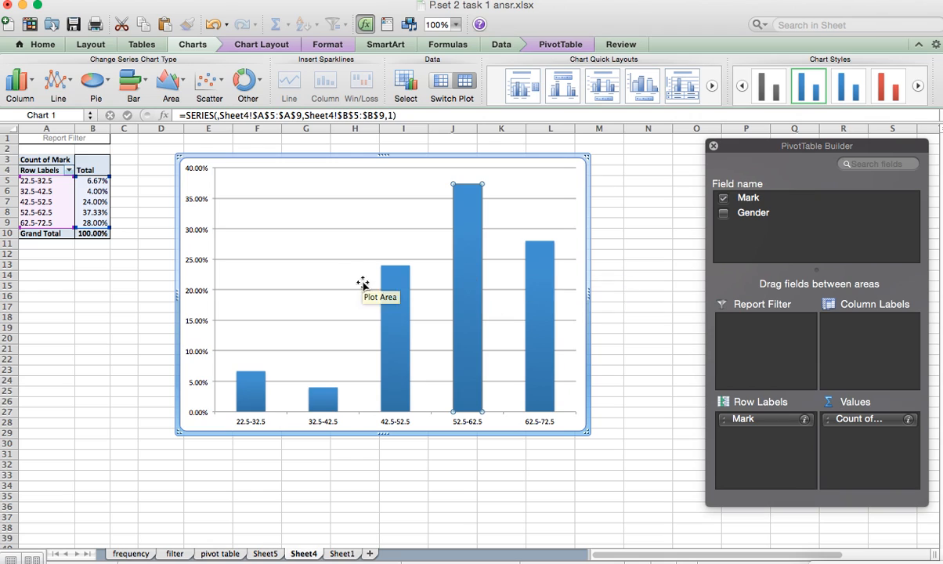
left_click(917, 86)
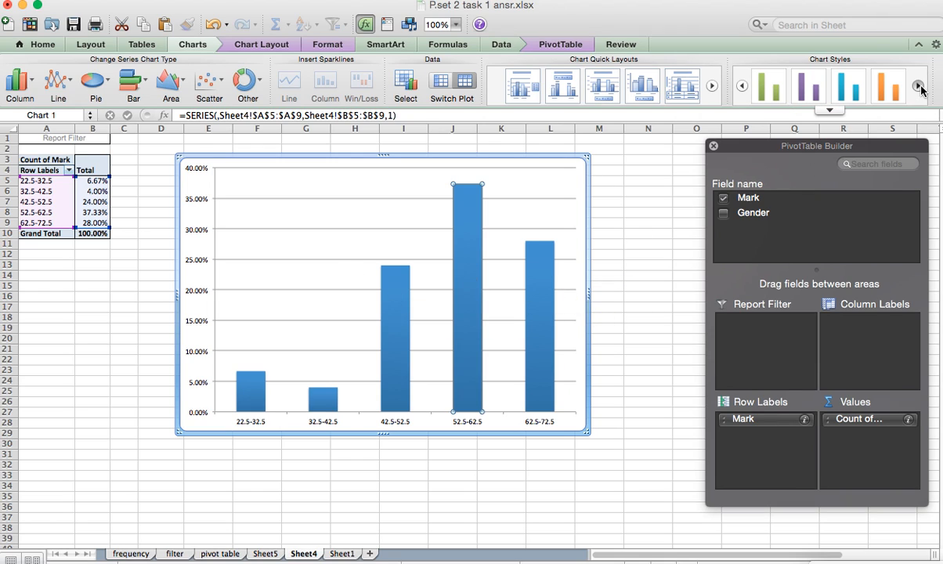
left_click(918, 87)
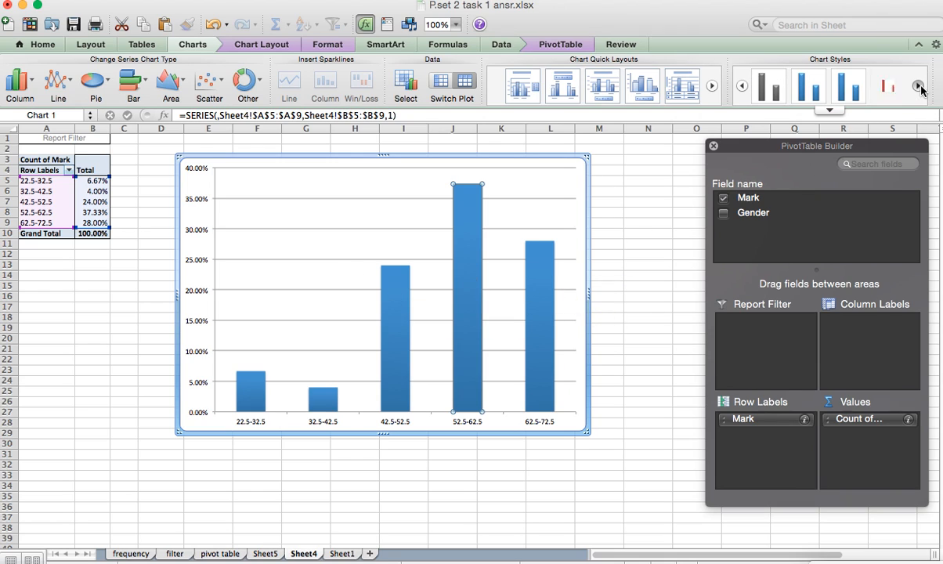
left_click(815, 90)
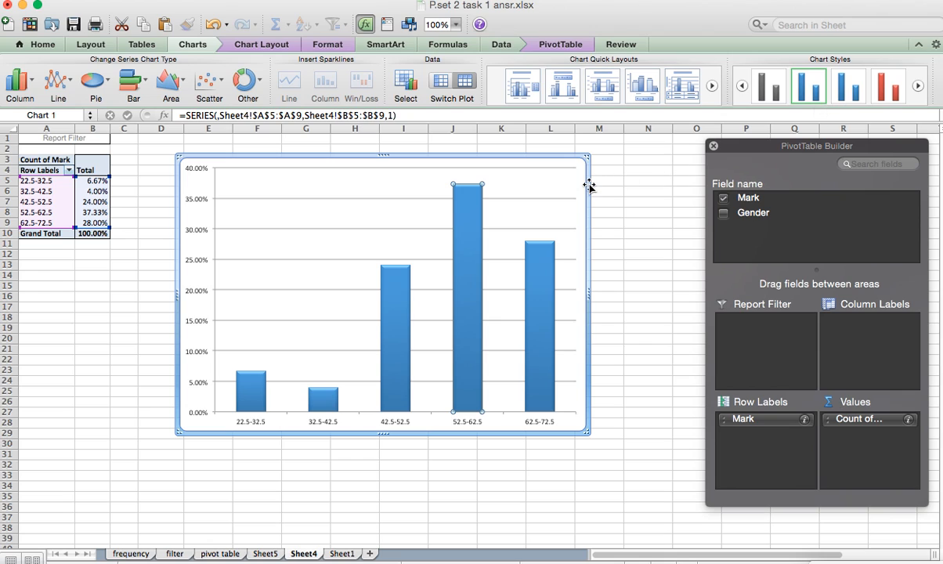
left_click(577, 230)
mouse_move(539, 288)
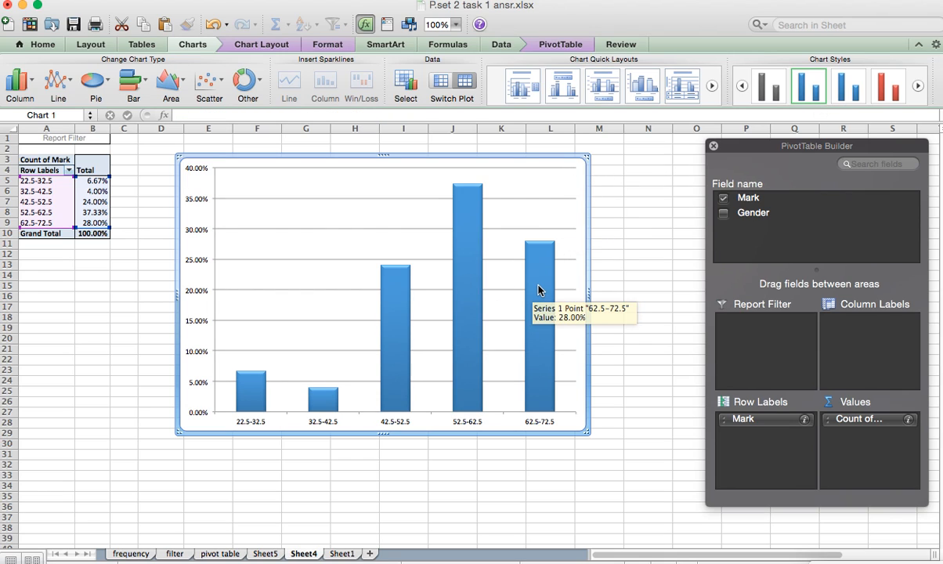
- Set the gap width of the chart's data series to 0% so the columns touch like a histogram
left_click(470, 224)
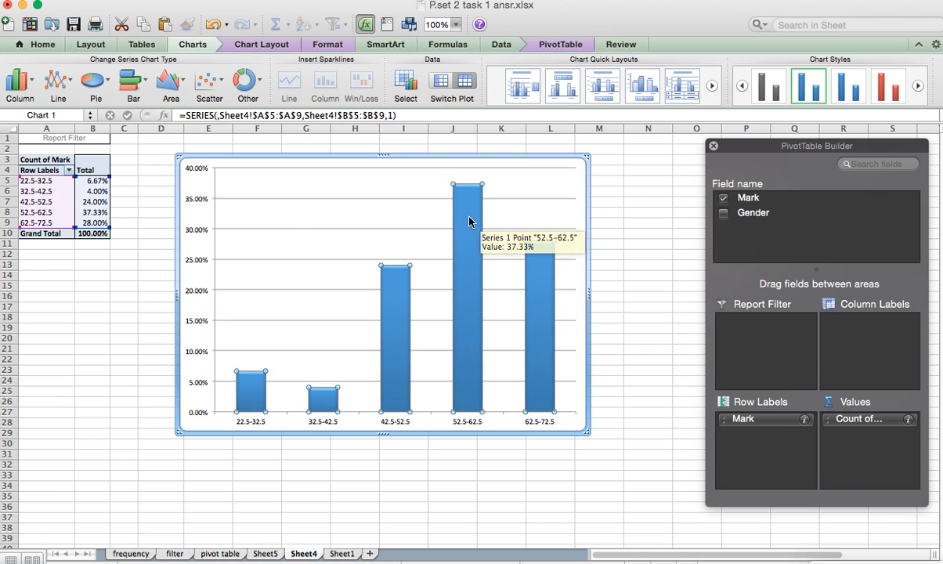
left_click(324, 45)
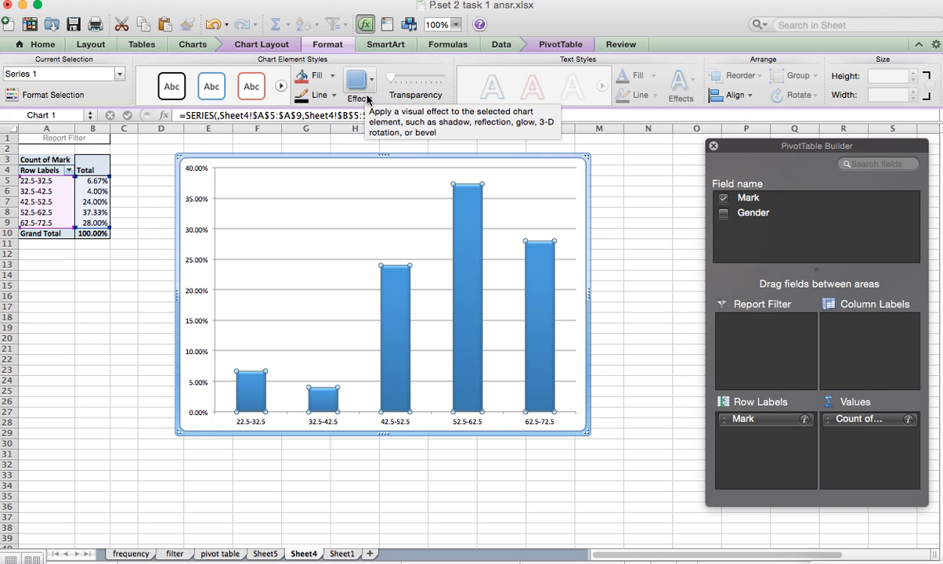
left_click(280, 44)
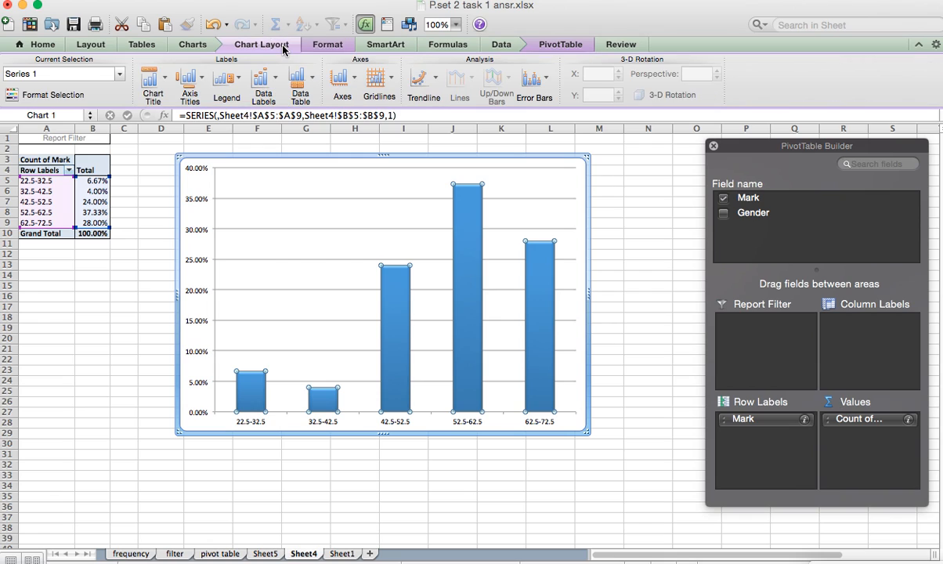
left_click(326, 44)
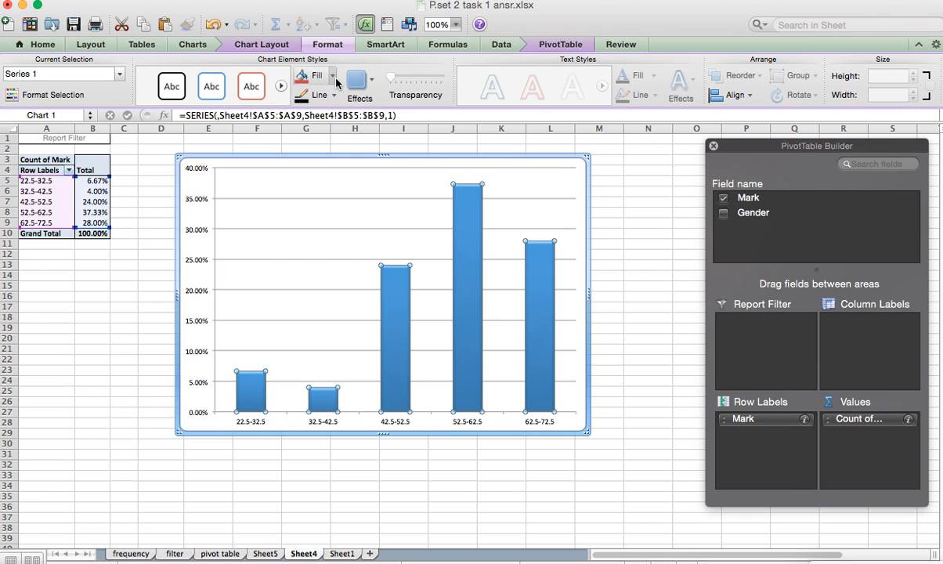
right_click(473, 216)
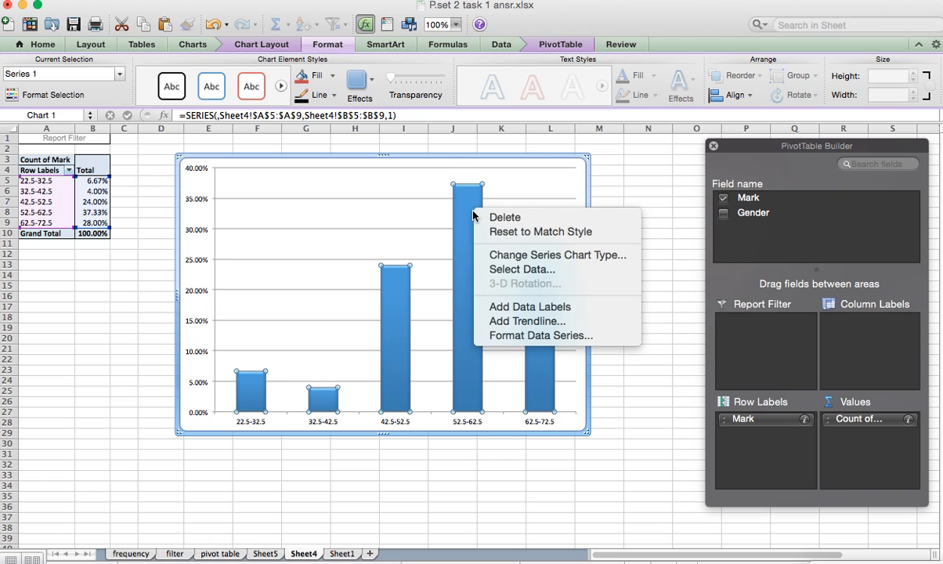
left_click(530, 342)
double_click(530, 345)
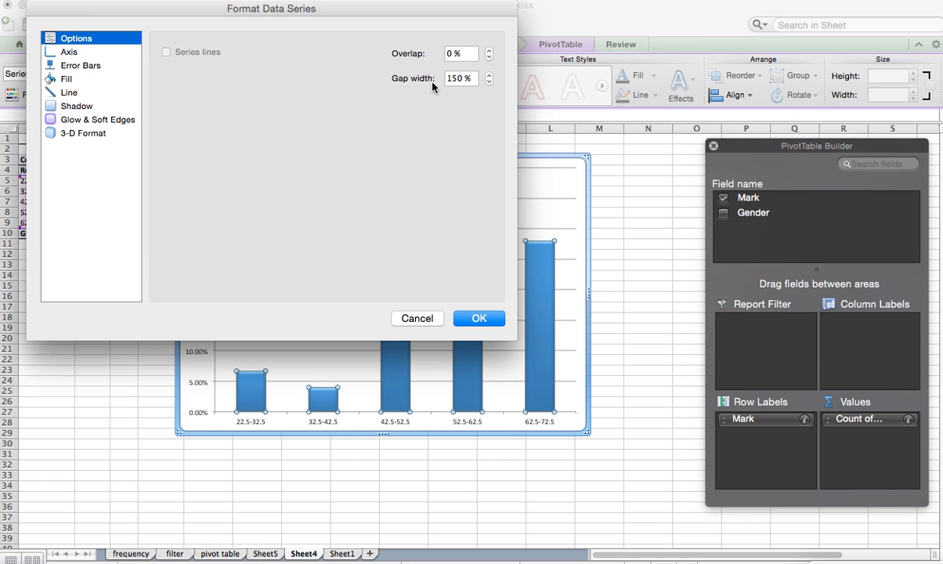
left_click(487, 81)
left_click(488, 81)
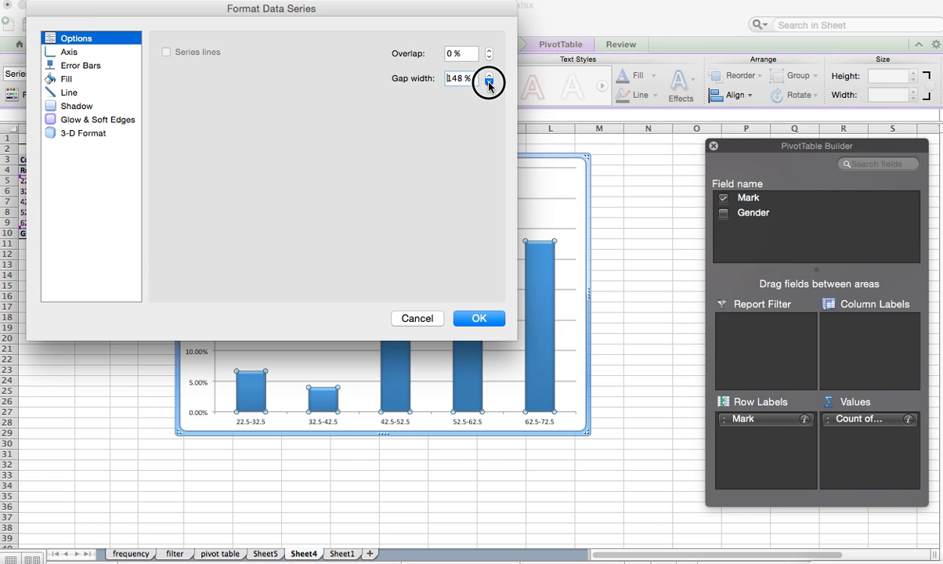
double_click(463, 78)
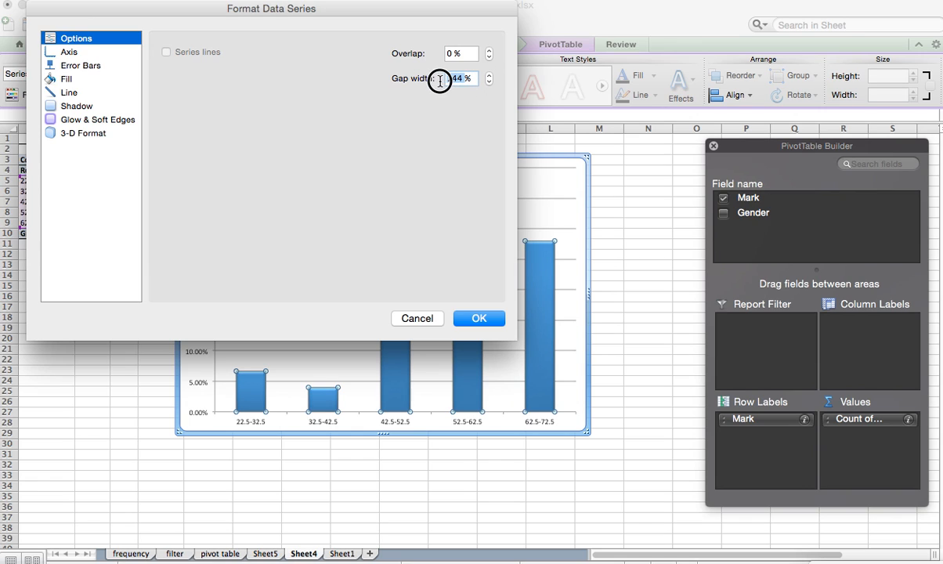
type("0")
key("Return")
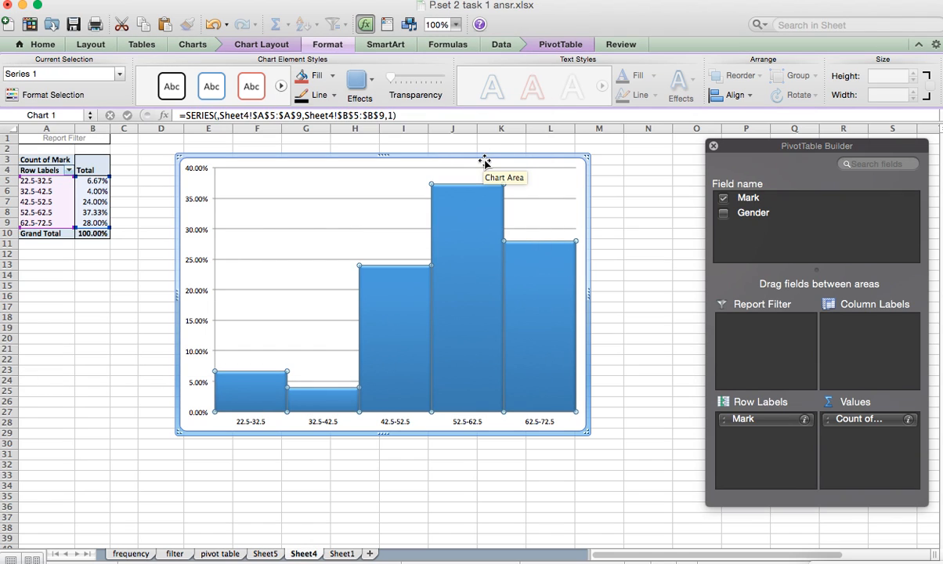
- Delete the chart's horizontal gridlines and move the chart away from the PivotTable to around column O
left_click_drag(485, 160, 503, 166)
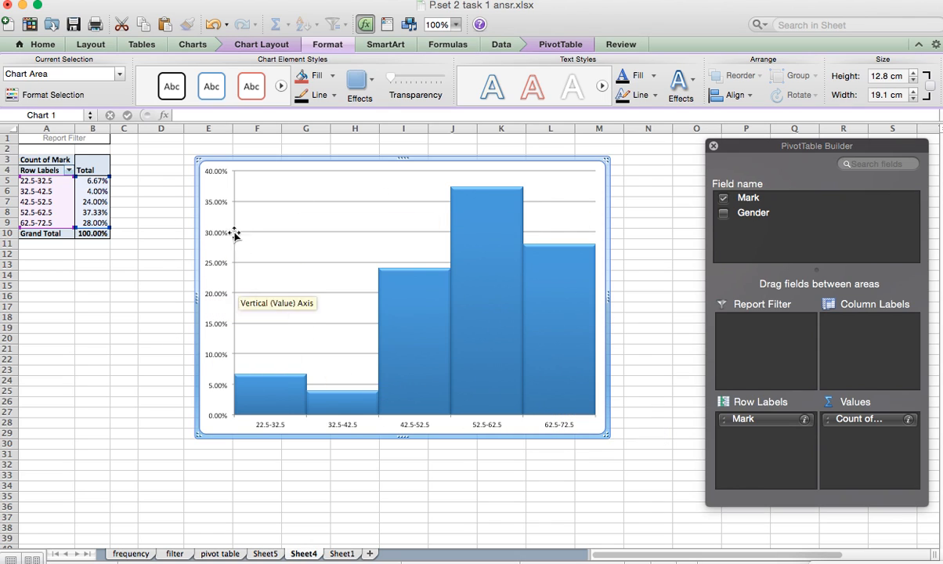
left_click(402, 202)
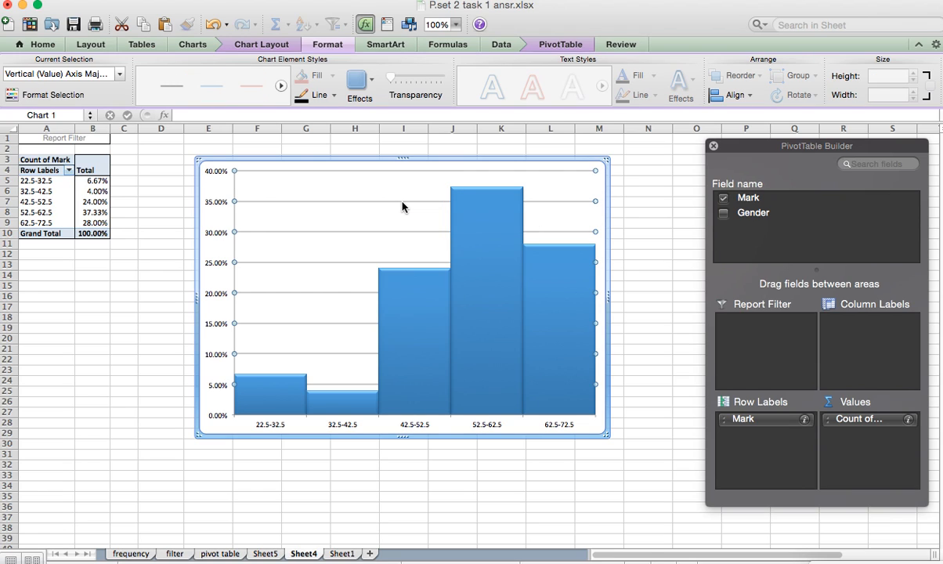
key("Delete")
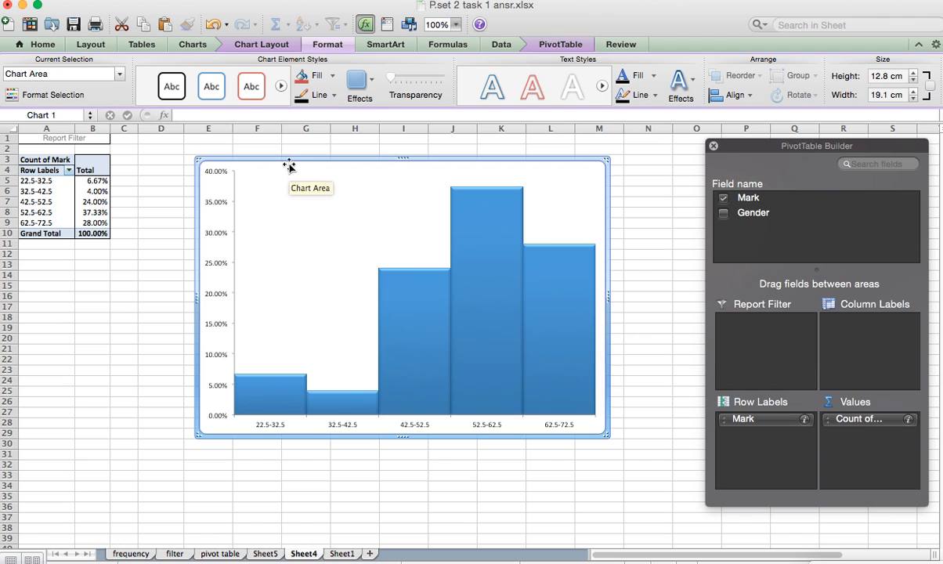
left_click_drag(222, 161, 665, 145)
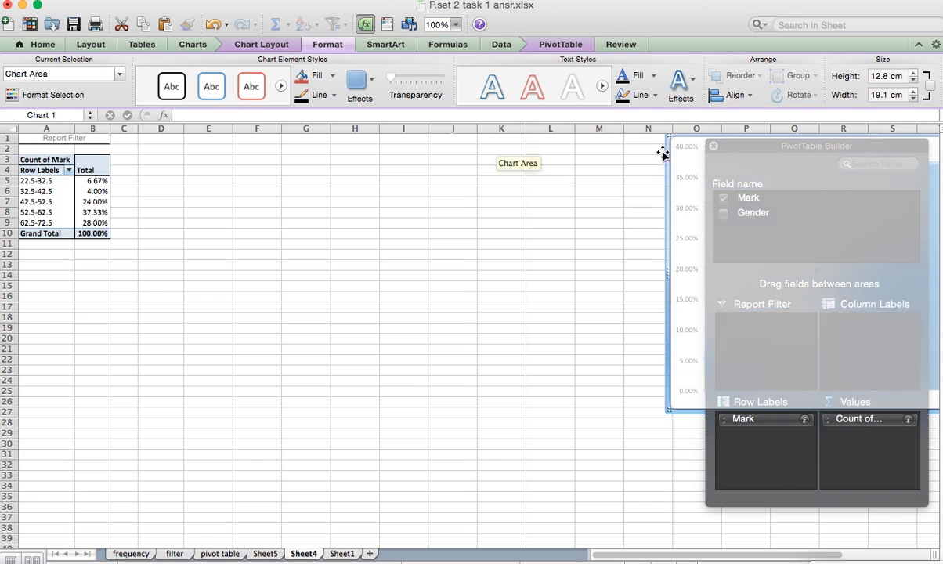
left_click(313, 264)
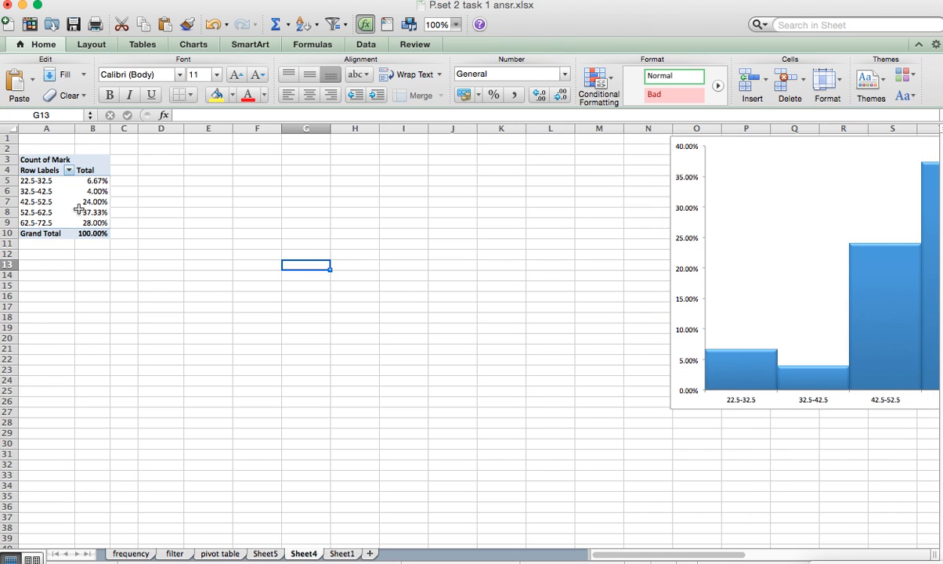
left_click_drag(40, 186, 38, 219)
left_click_drag(91, 182, 94, 228)
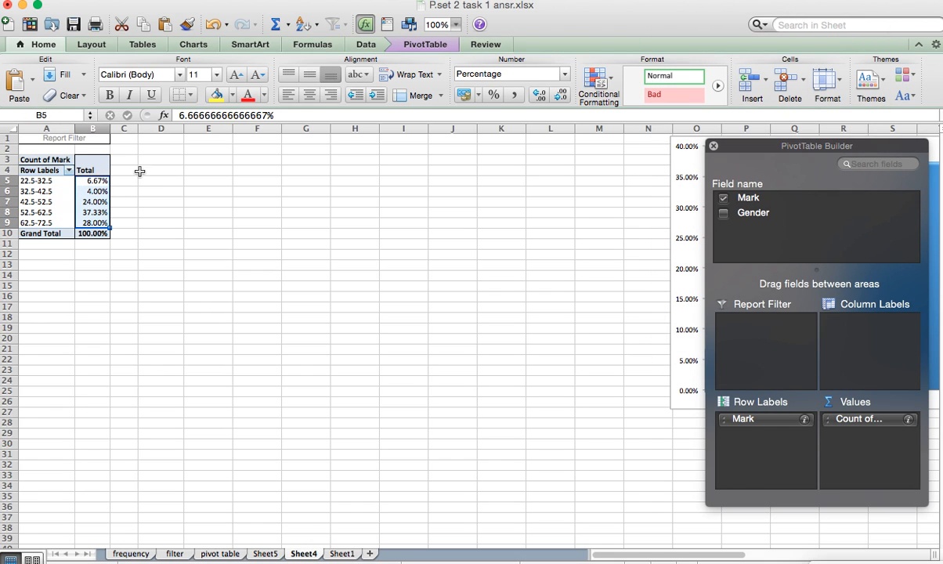
left_click(209, 212)
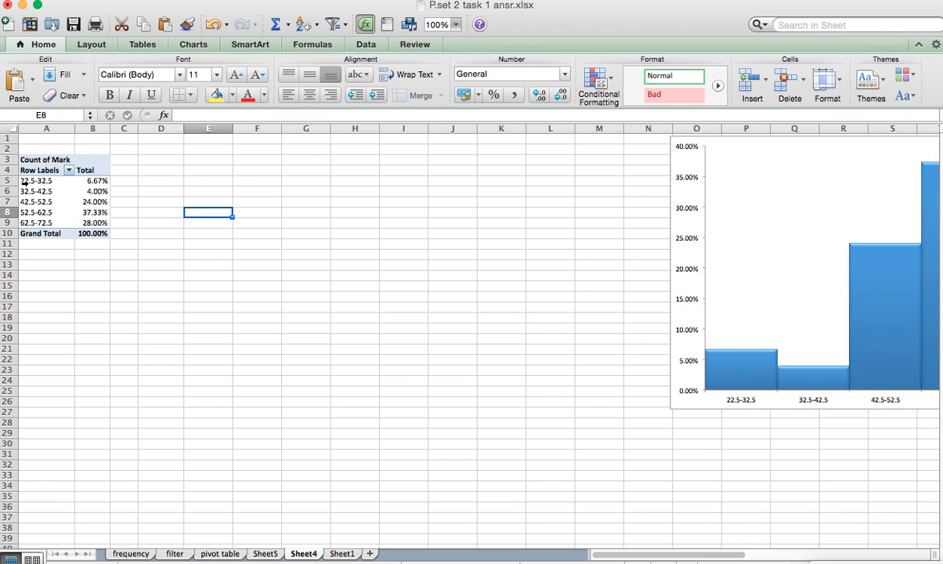
- Copy the PivotTable's columns A and B and paste them as values only, starting in column E
left_click_drag(31, 128, 89, 125)
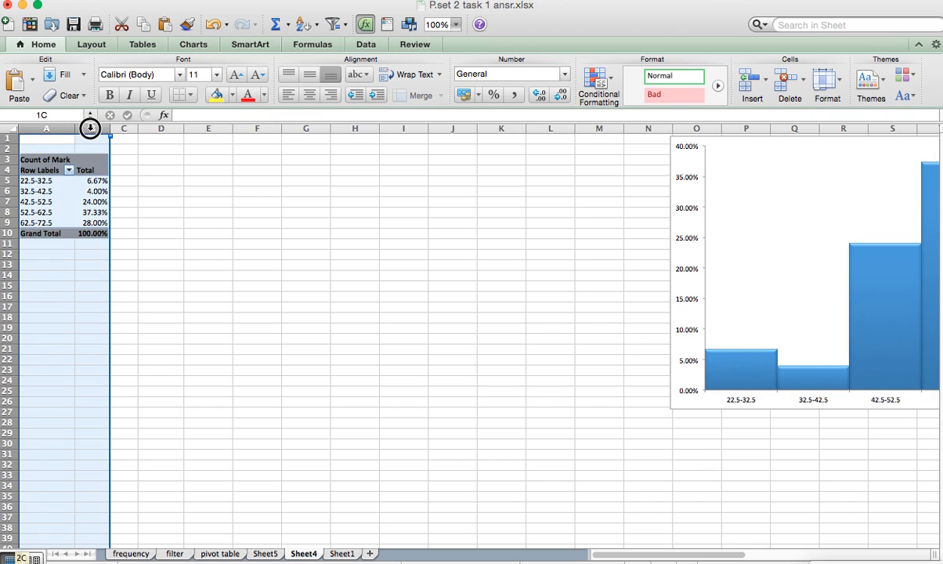
right_click(89, 147)
left_click(125, 168)
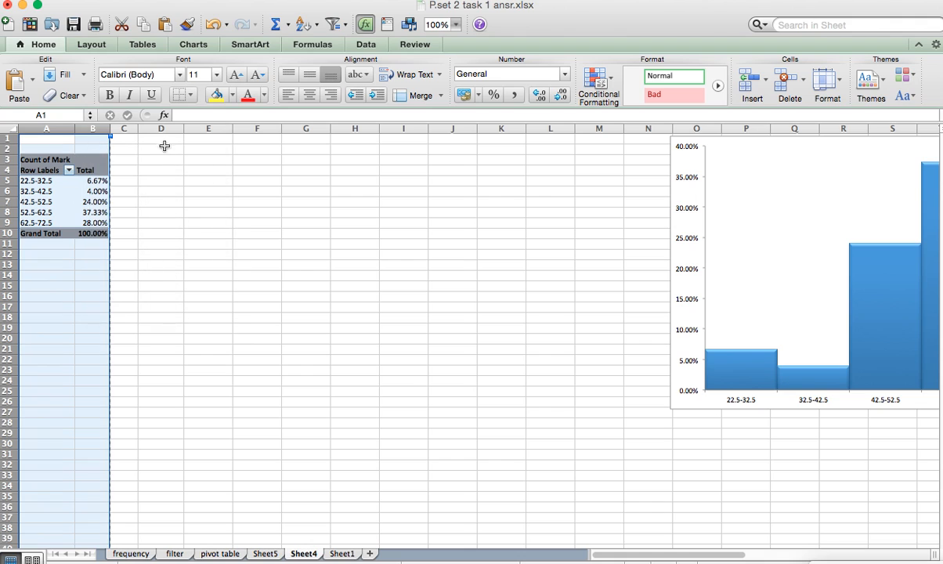
right_click(191, 129)
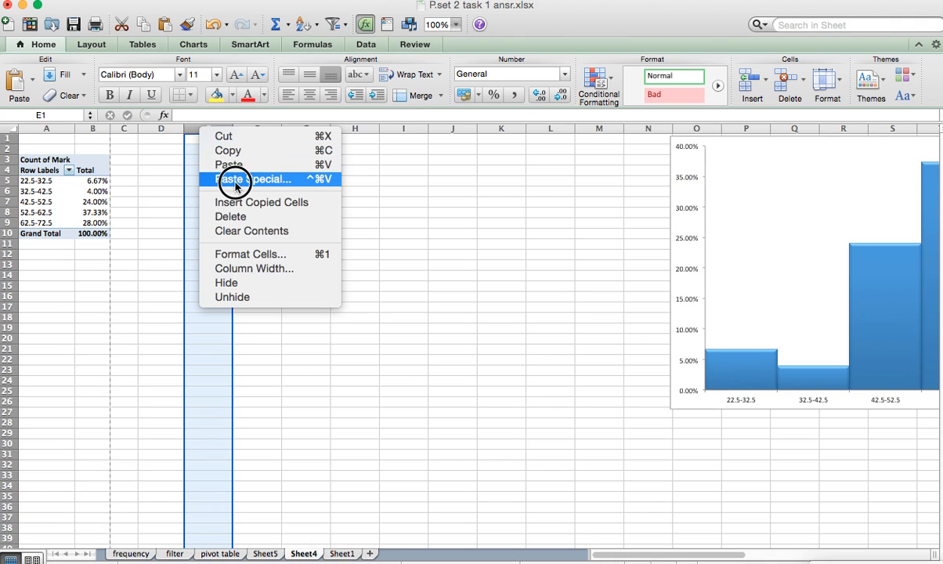
left_click(238, 179)
left_click(166, 111)
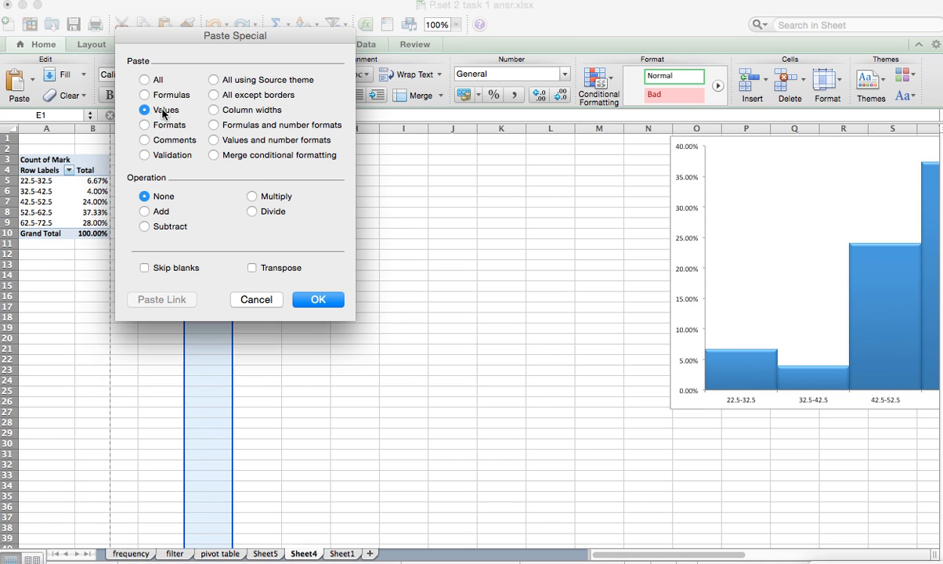
left_click(315, 300)
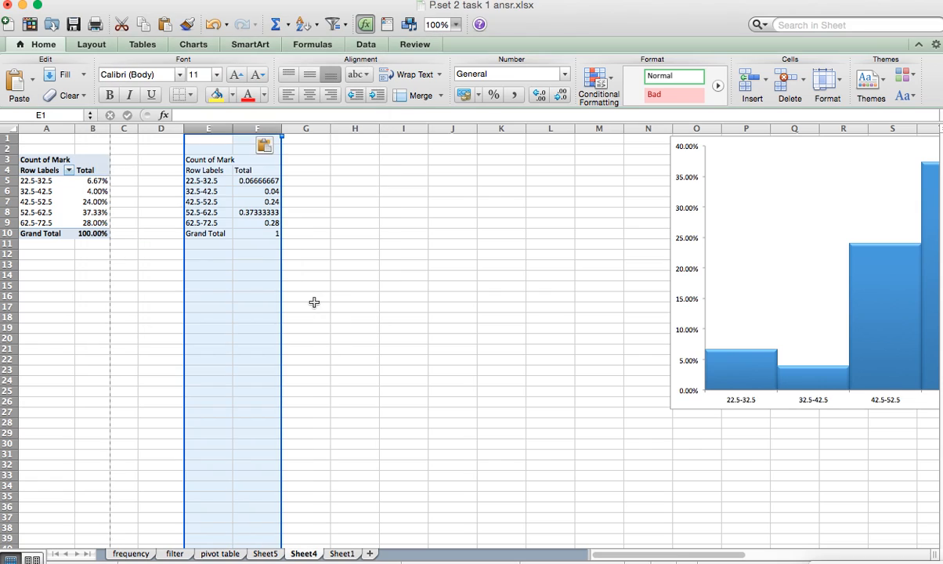
- Clear the Count of Mark, Row Labels and Total headings from E3:F4 of the pasted table
left_click(261, 182)
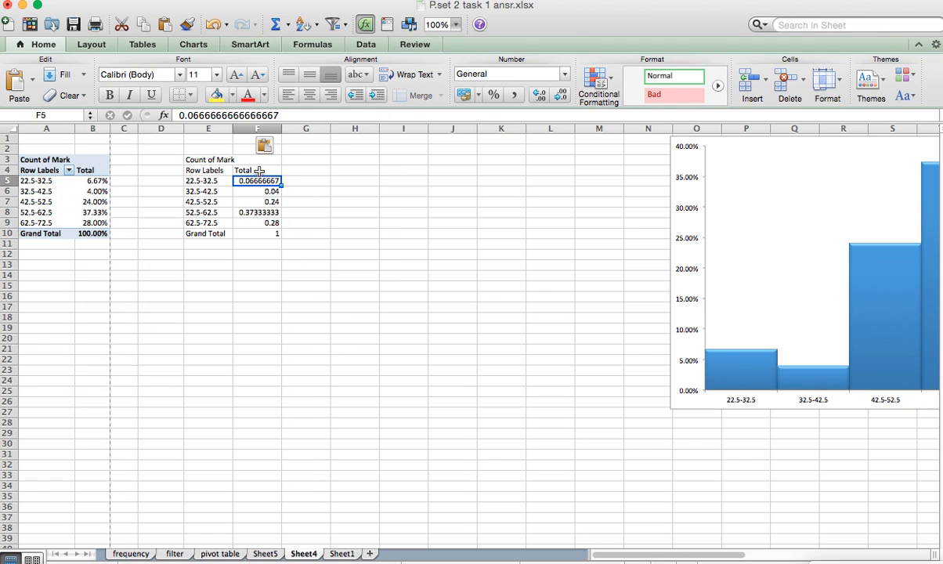
left_click_drag(262, 184, 260, 223)
left_click(309, 203)
left_click_drag(217, 170, 250, 160)
key("Delete")
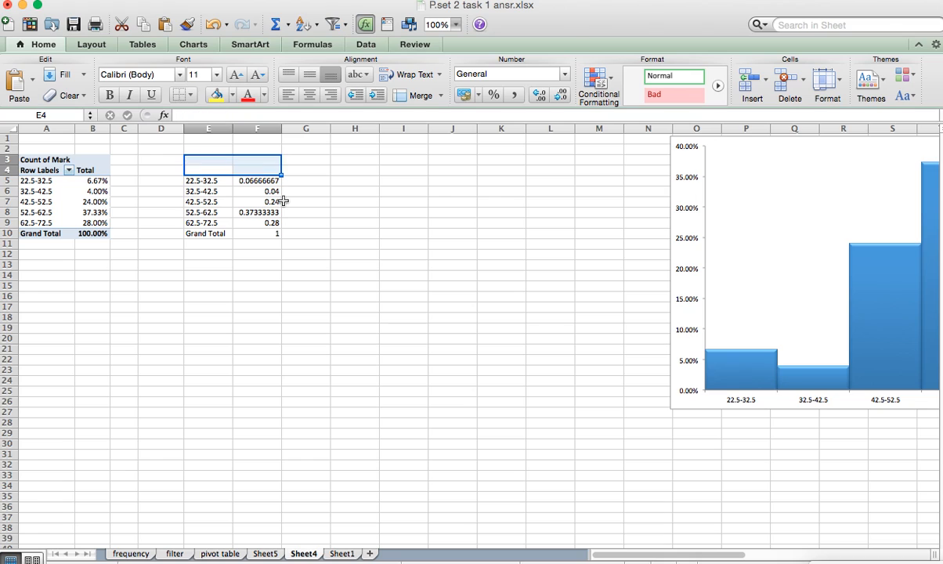
- Clear the Grand Total label and its value from E10:F10 of the pasted table
key("Down")
key("Down")
key("Down")
key("Down")
key("Down")
key("Down")
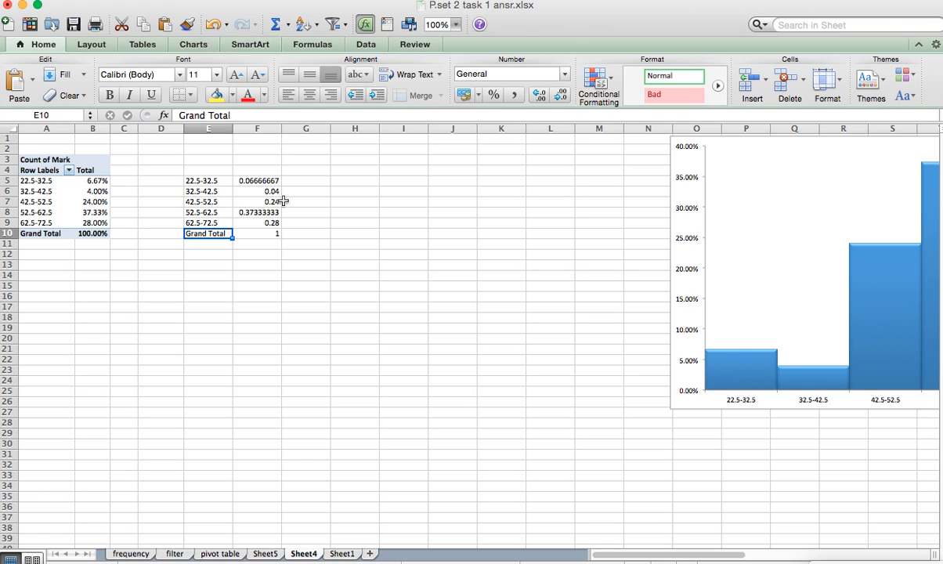
key("shift+Right")
key("Delete")
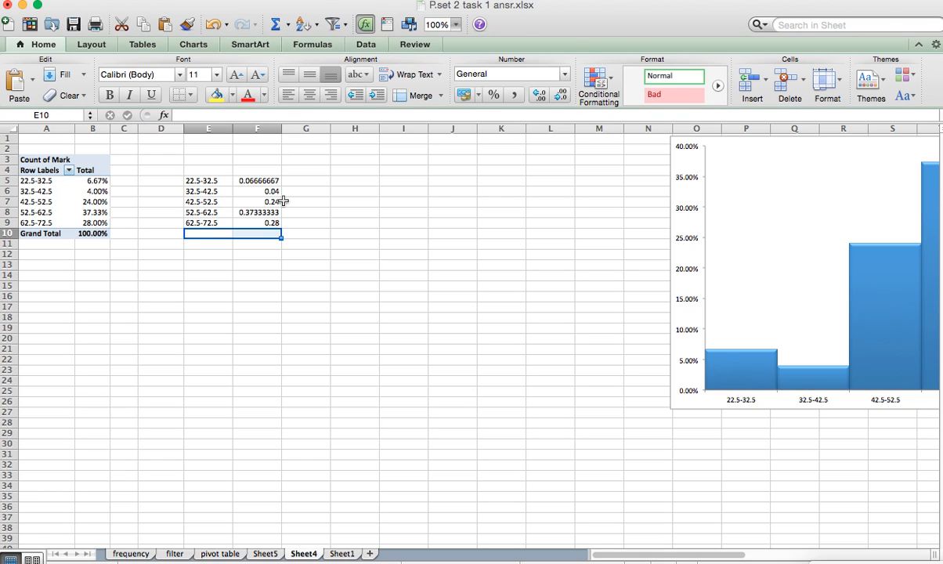
- Move the pasted frequency values from F5:F9 to G5:G9, leaving column F empty beside the mark ranges
left_click_drag(205, 180, 268, 212)
left_click_drag(248, 178, 341, 201)
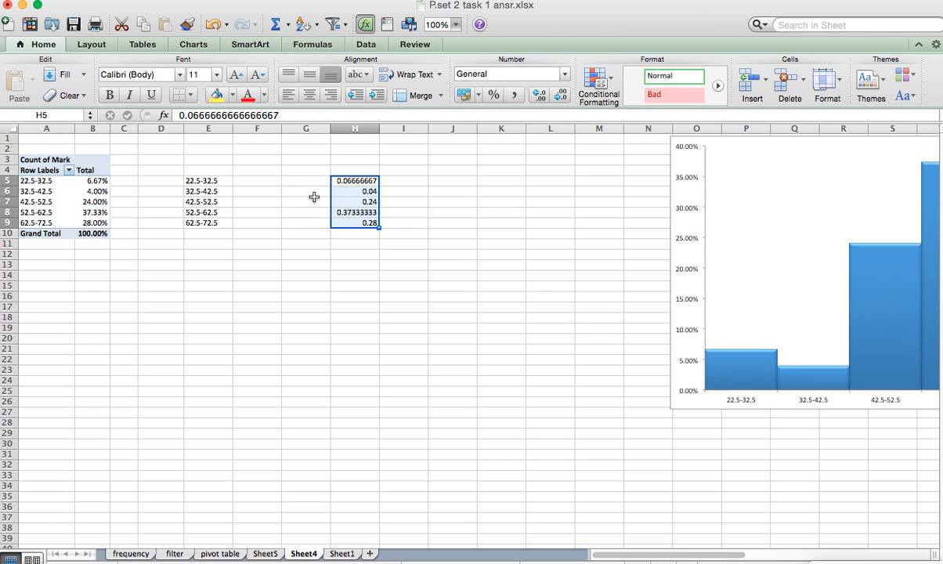
left_click(269, 179)
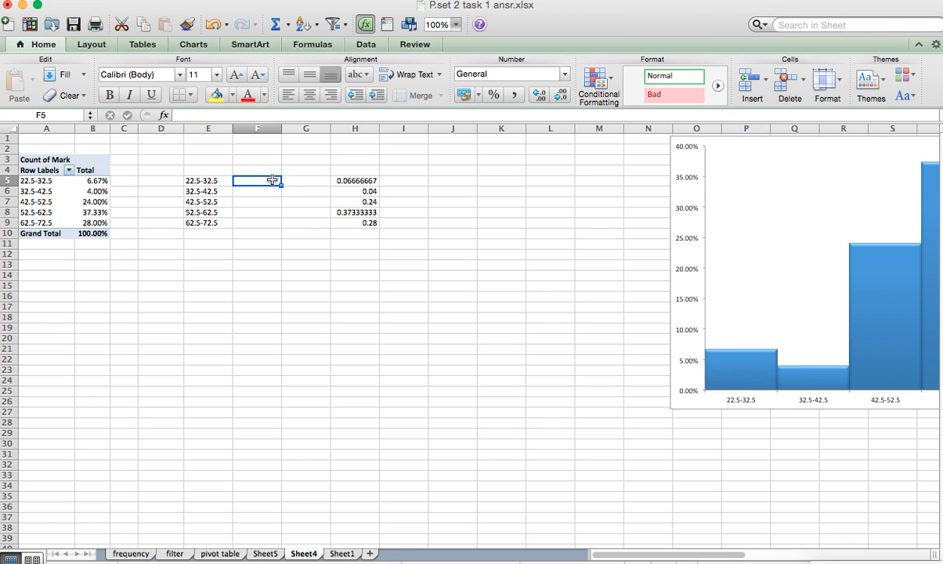
left_click_drag(359, 181, 318, 204)
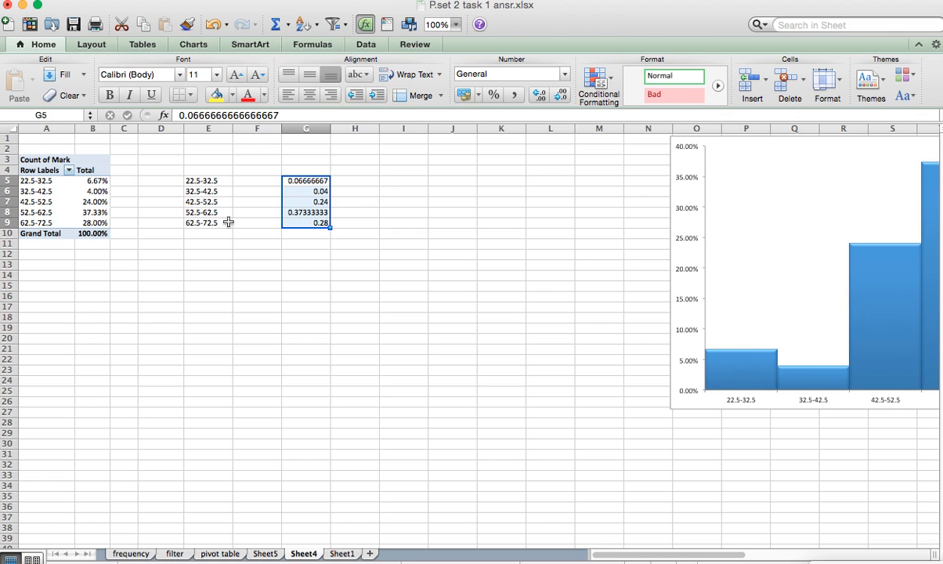
left_click(238, 181)
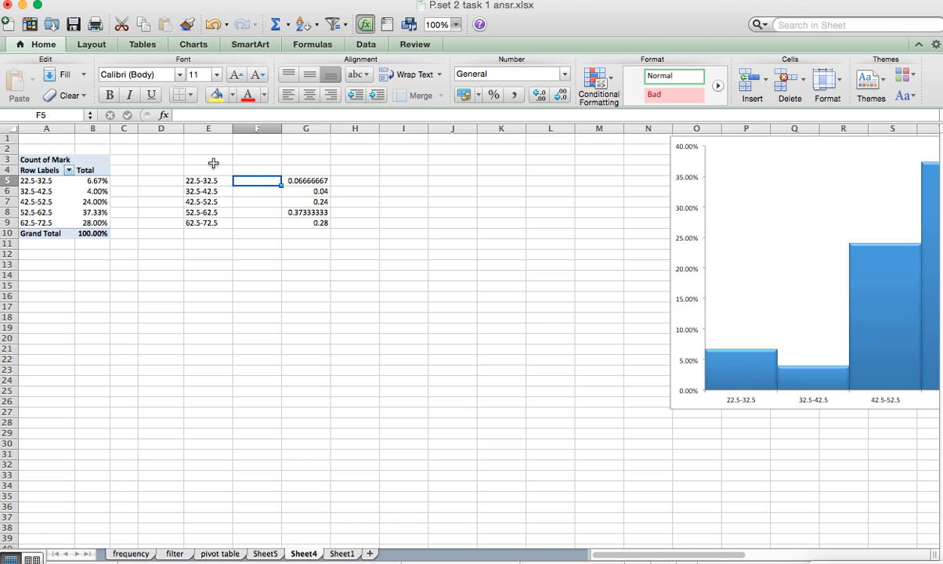
- Enter the heading Mid-point in cell F3 above the empty column
left_click(209, 160)
key("Down")
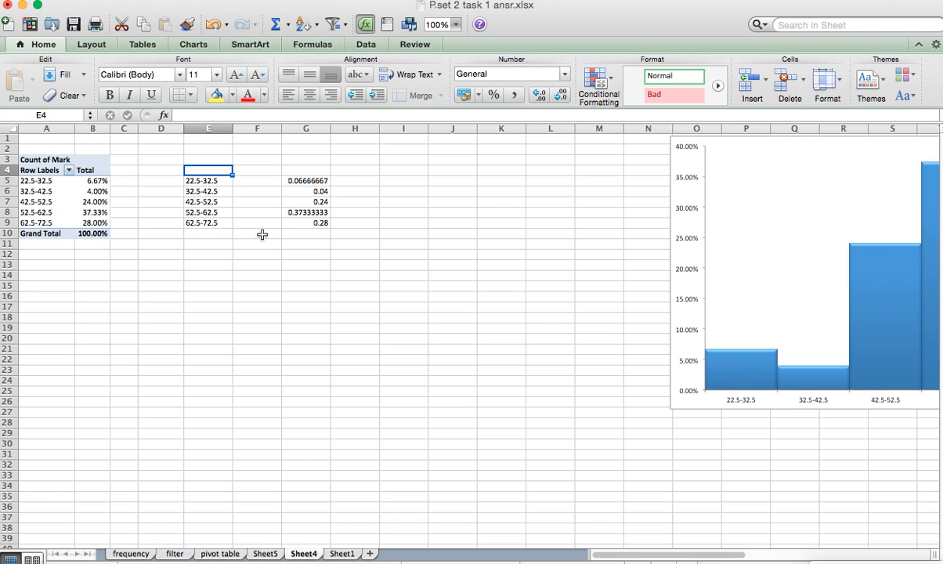
key("Left")
key("Right")
key("Right")
key("Up")
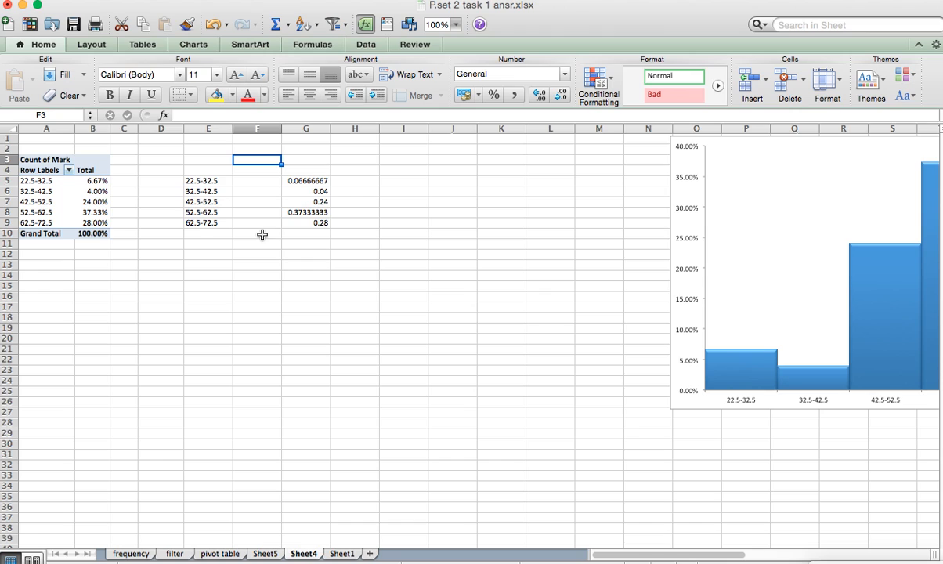
type("Mid-point")
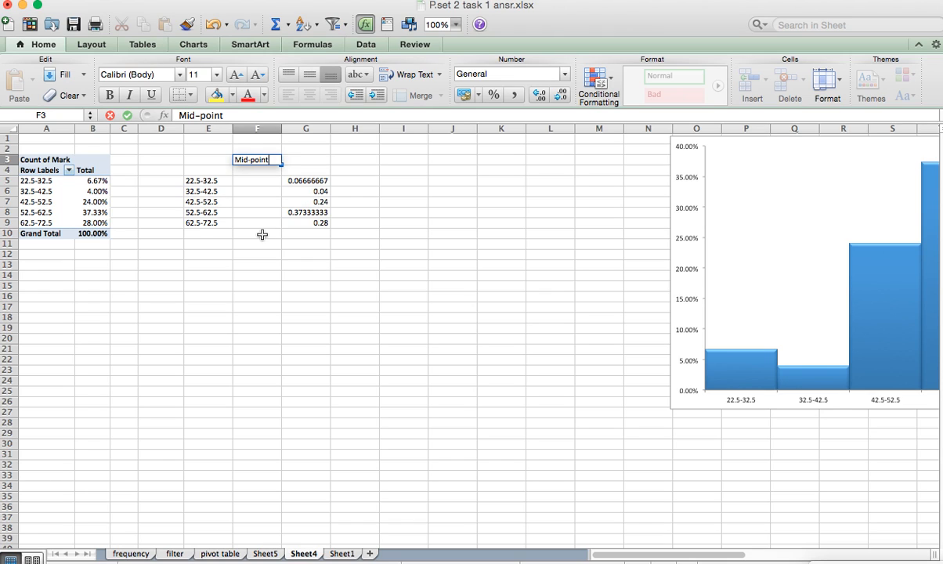
key("Return")
- Enter the heading % frequency in cell G3 above the moved values
key("Up")
key("Right")
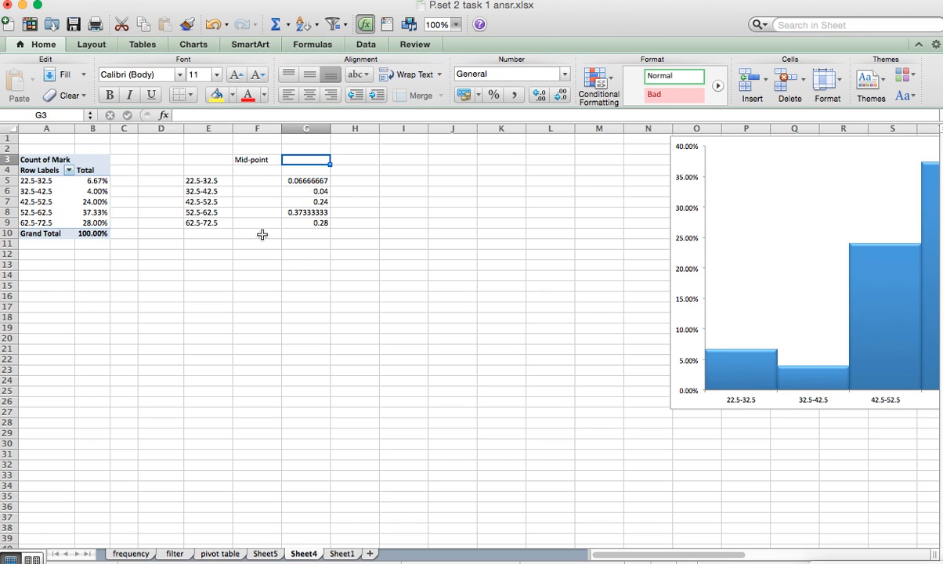
type("% frequency")
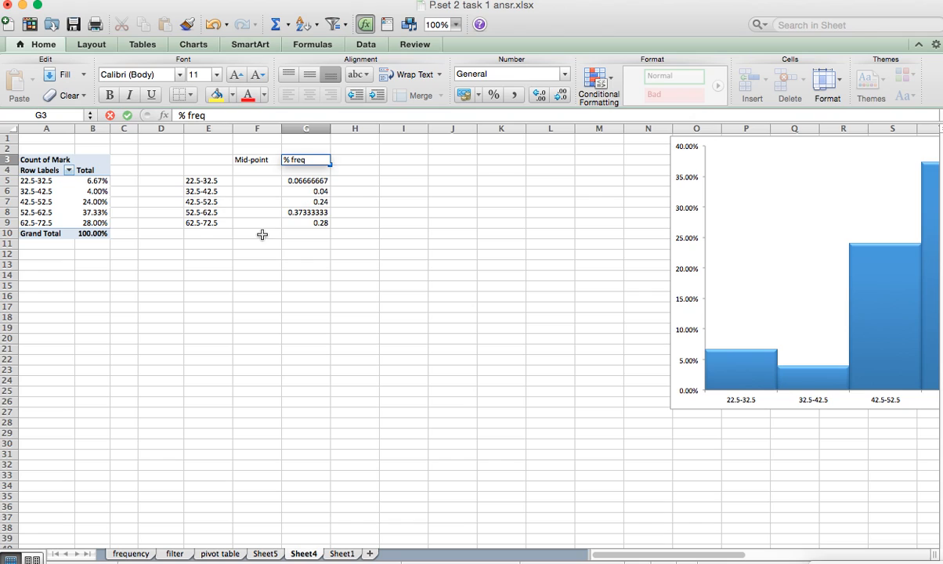
key("Return")
- Calculate the midpoint of the 22.5-32.5 range in F5 with the formula =(22.5+32.5)/2
key("Down")
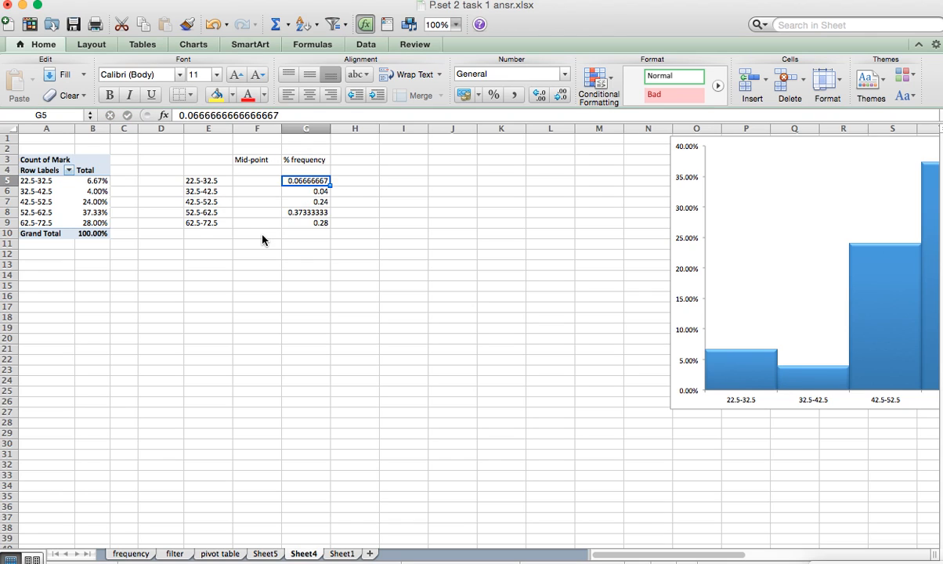
key("Left")
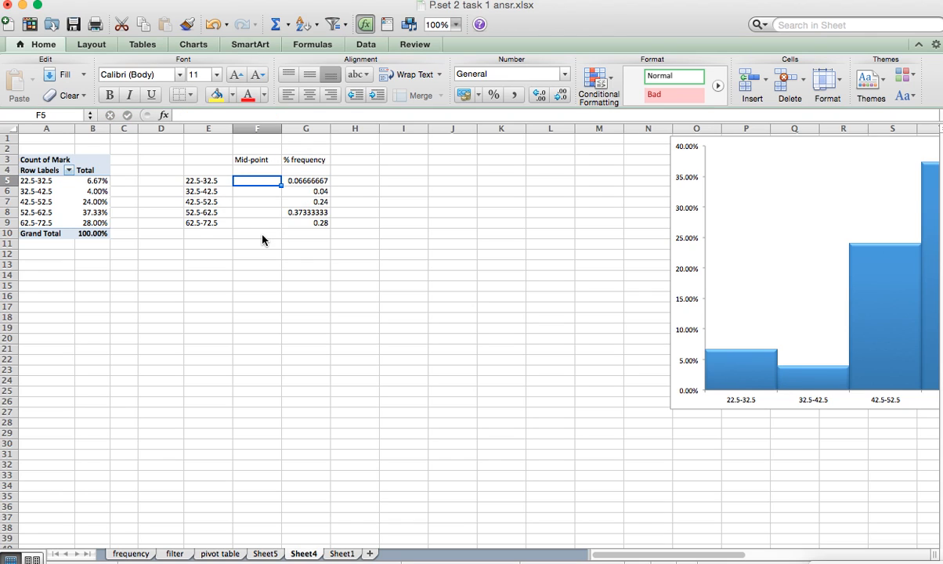
key("Left")
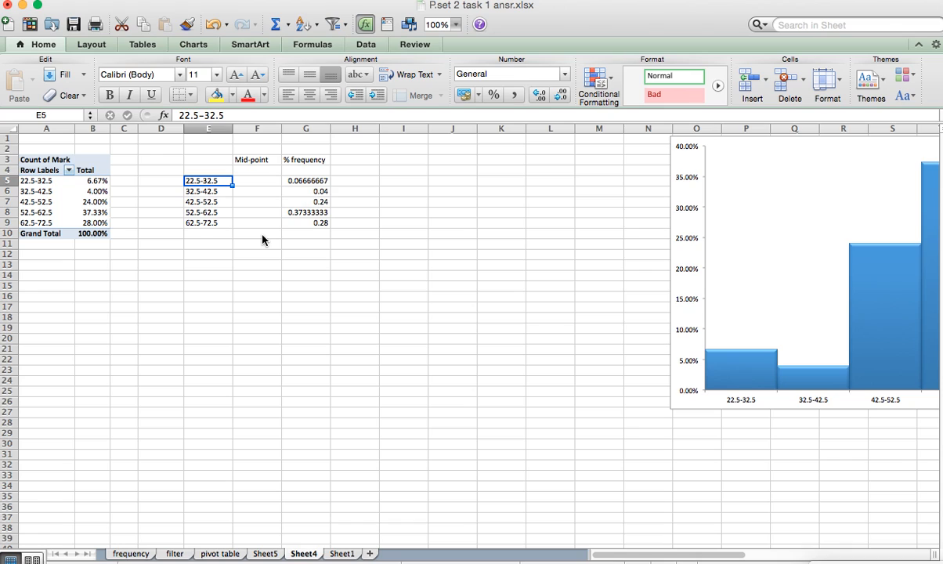
key("Right")
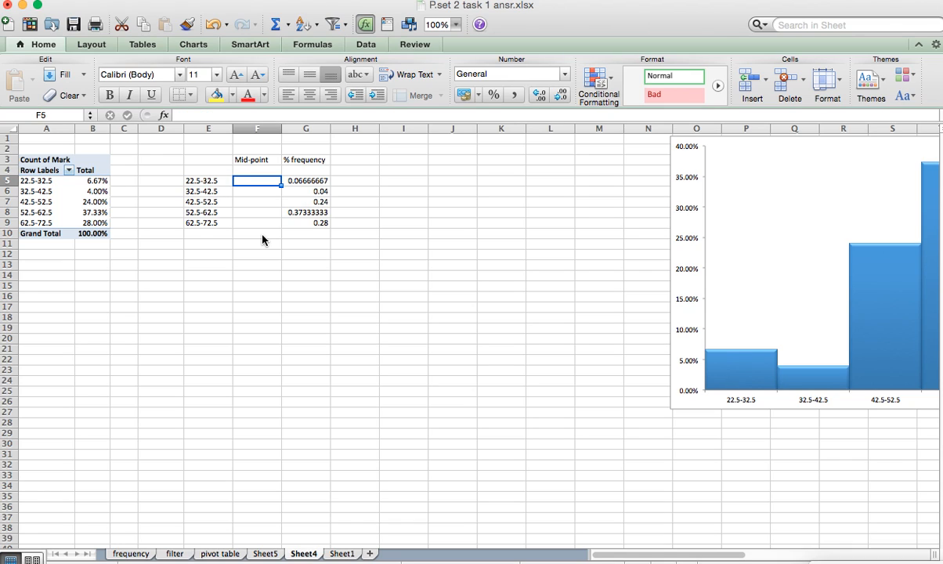
type("=")
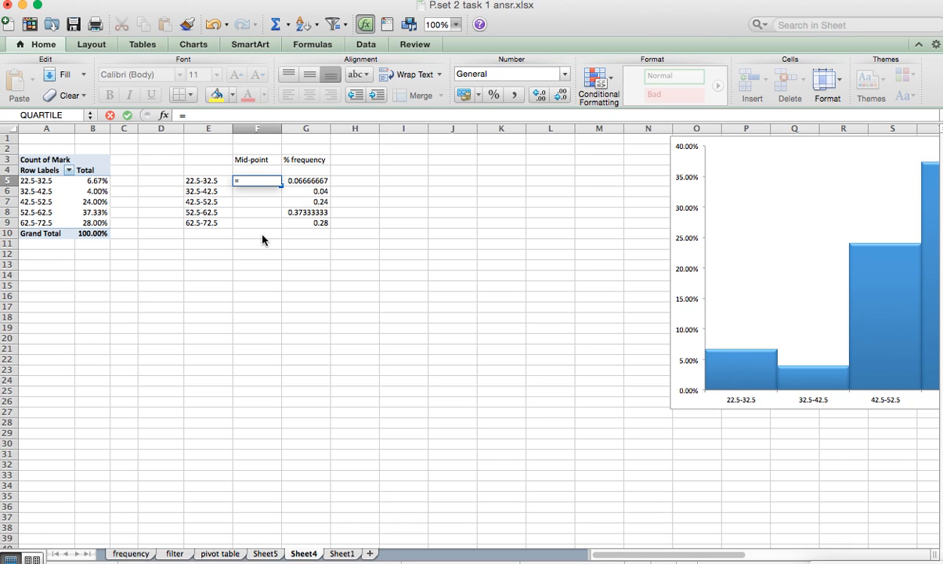
type("(22.5+")
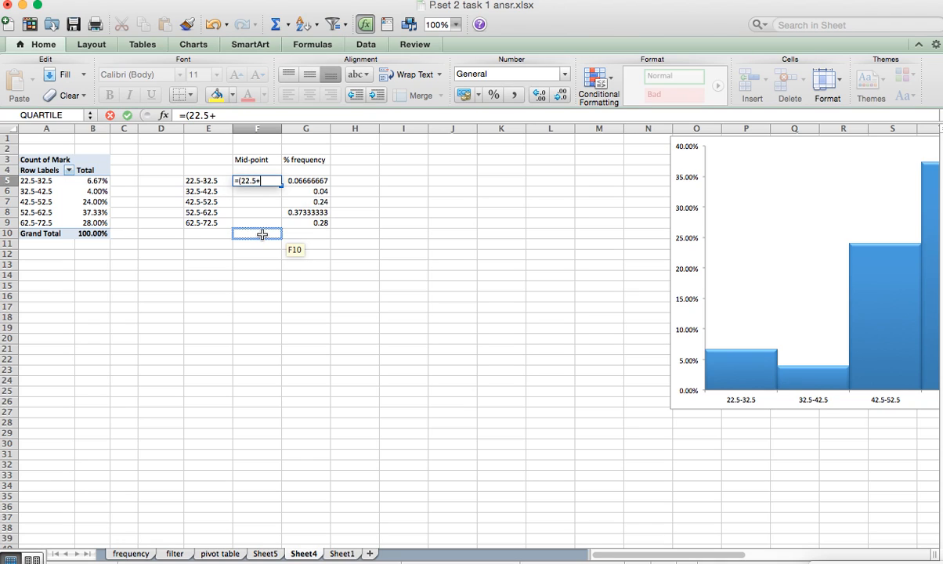
type("32.5)/")
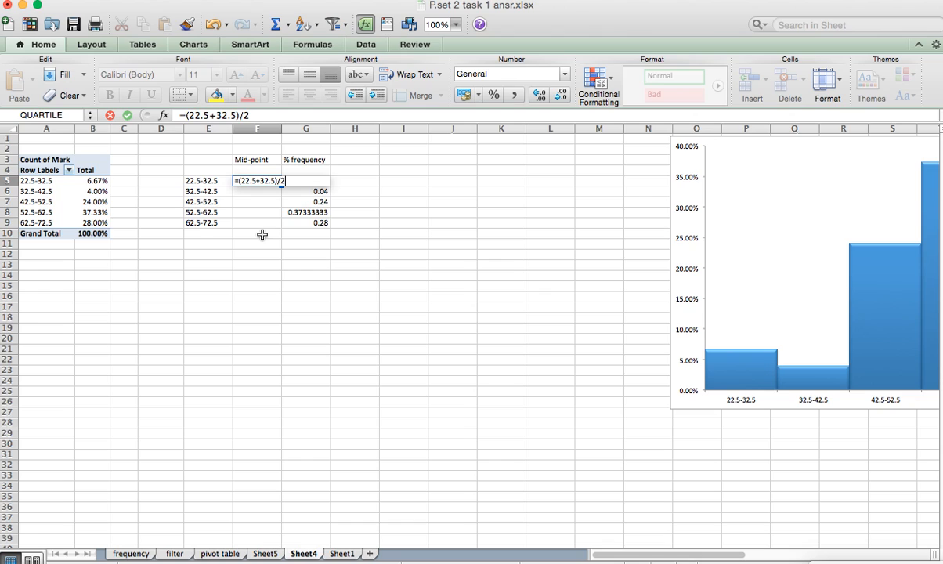
type("2")
key("Return")
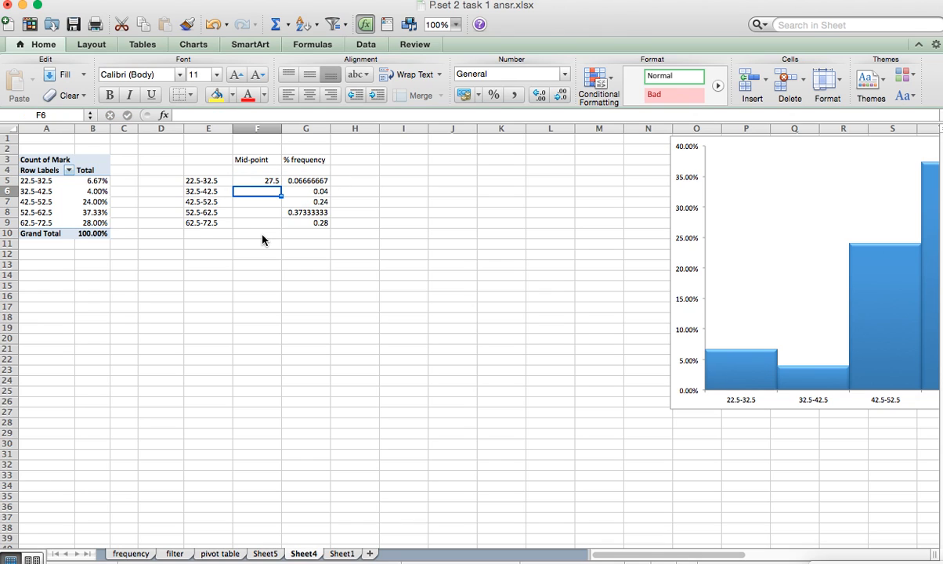
left_click(267, 181)
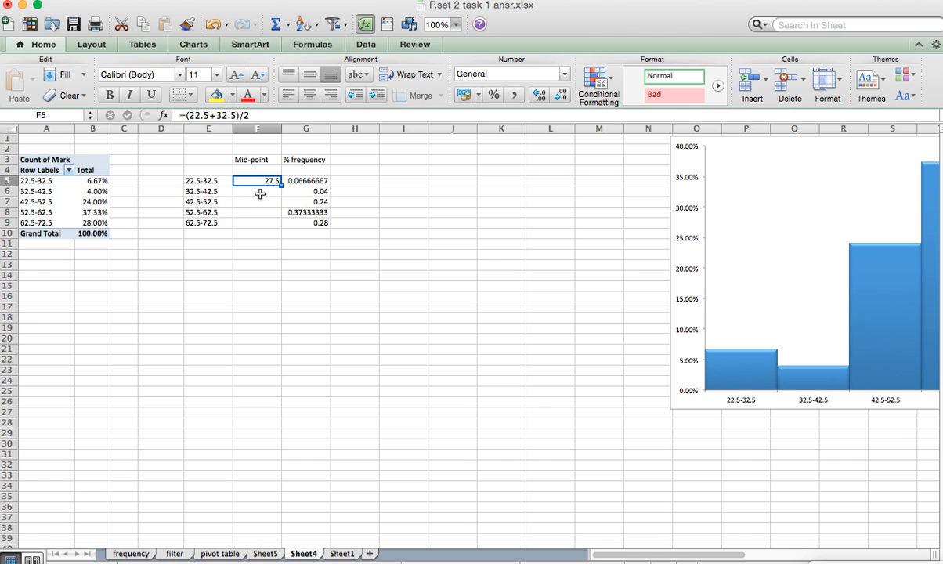
left_click_drag(281, 186, 280, 223)
key("Escape")
- Calculate the midpoint of the 32.5-42.5 range in F6 with the formula =(32.5+42.5)/2
left_click(266, 193)
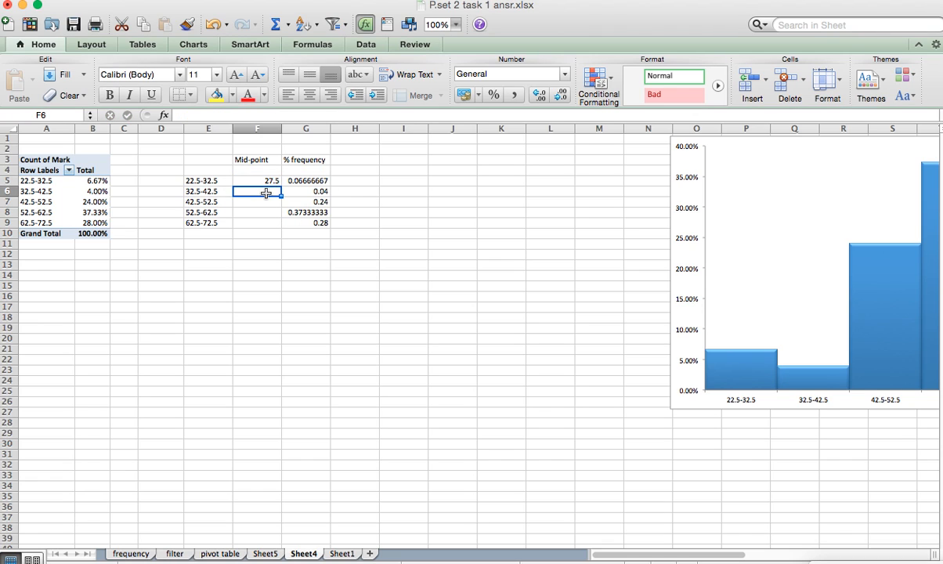
type("=(42.5")
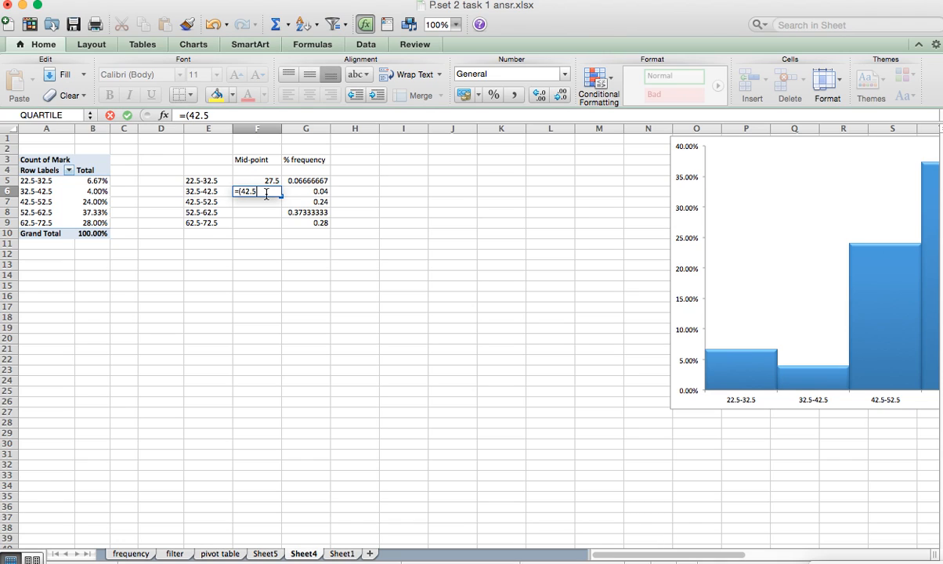
key("BackSpace")
key("BackSpace")
key("BackSpace")
type("32.5+42.5)/2")
key("Return")
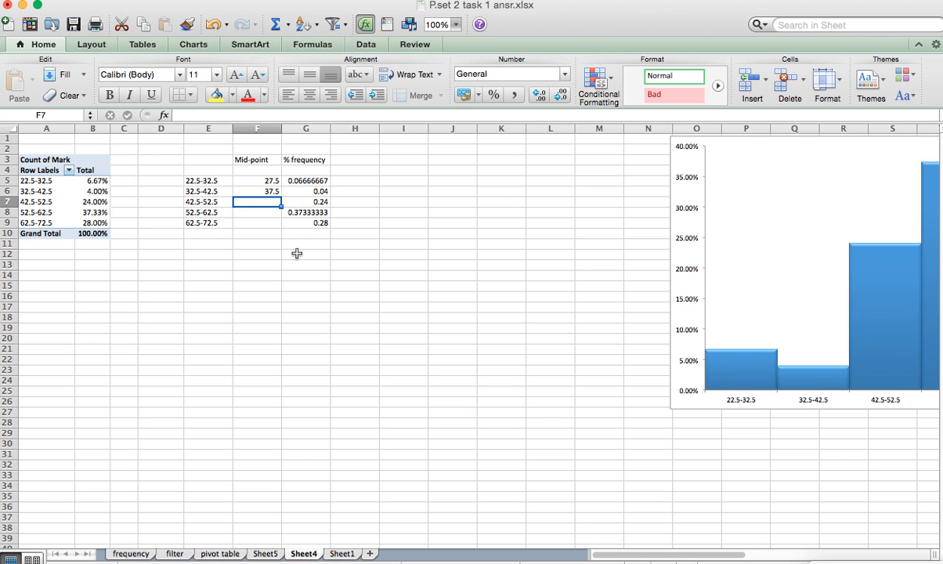
- Enter the remaining midpoints 47.5, 57.5 and 67.5 in cells F7 to F9
type("47")
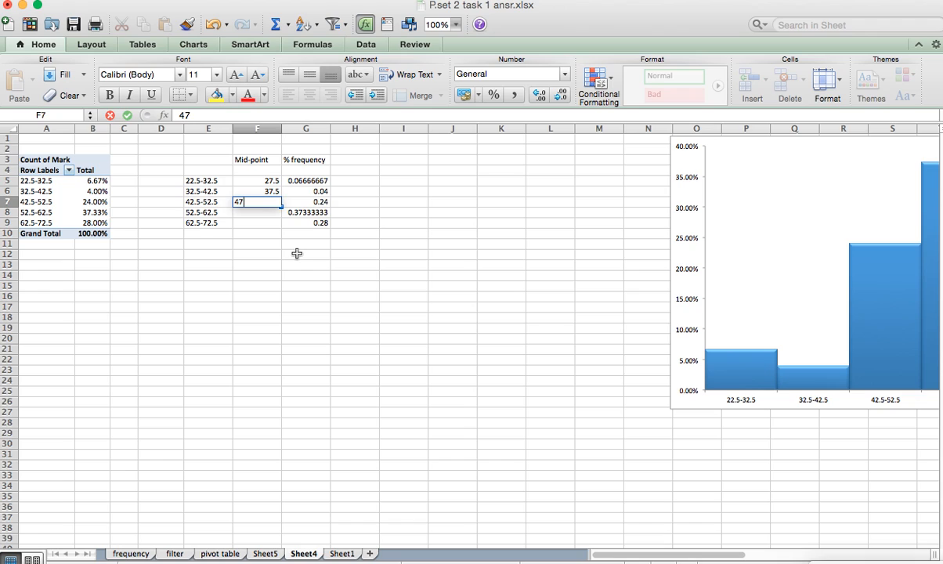
type(".5")
key("Return")
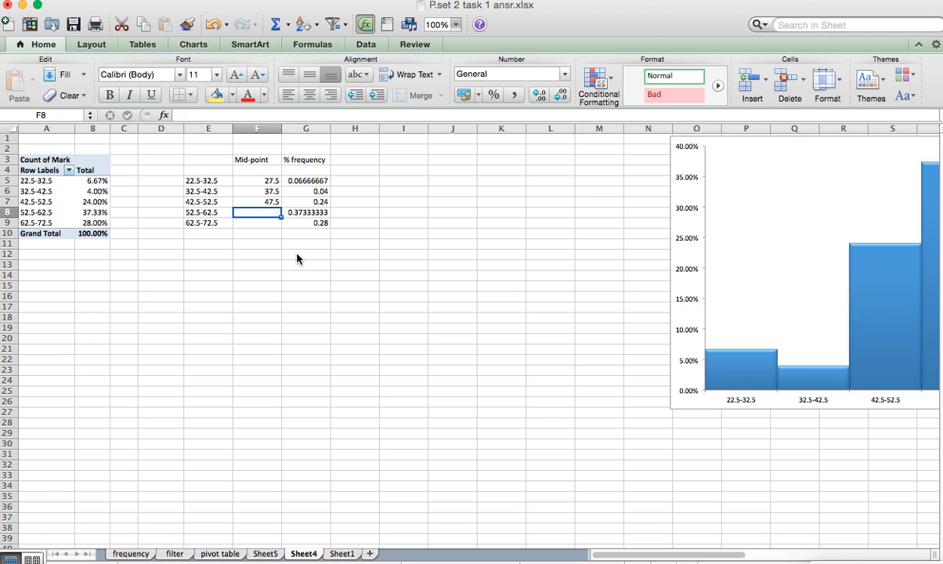
type("57.5")
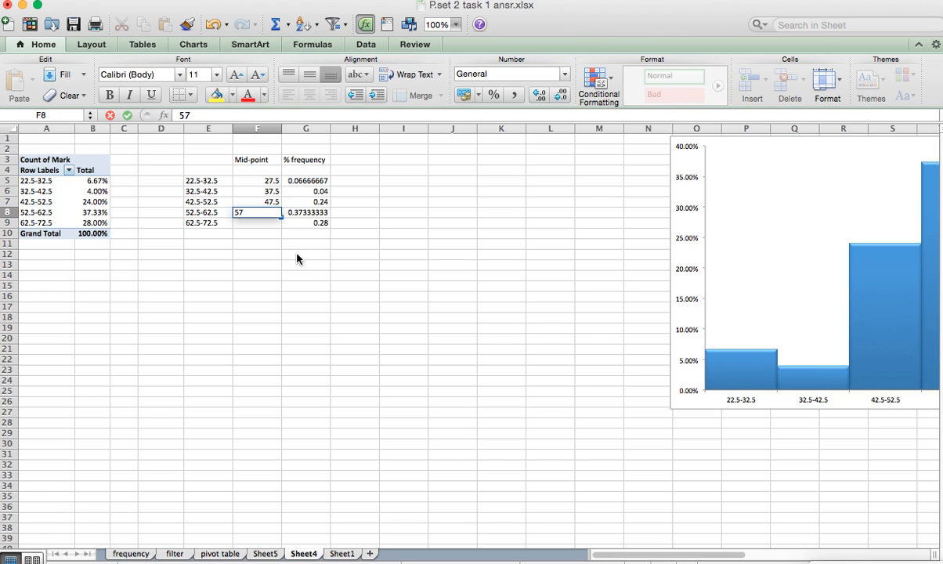
key("Return")
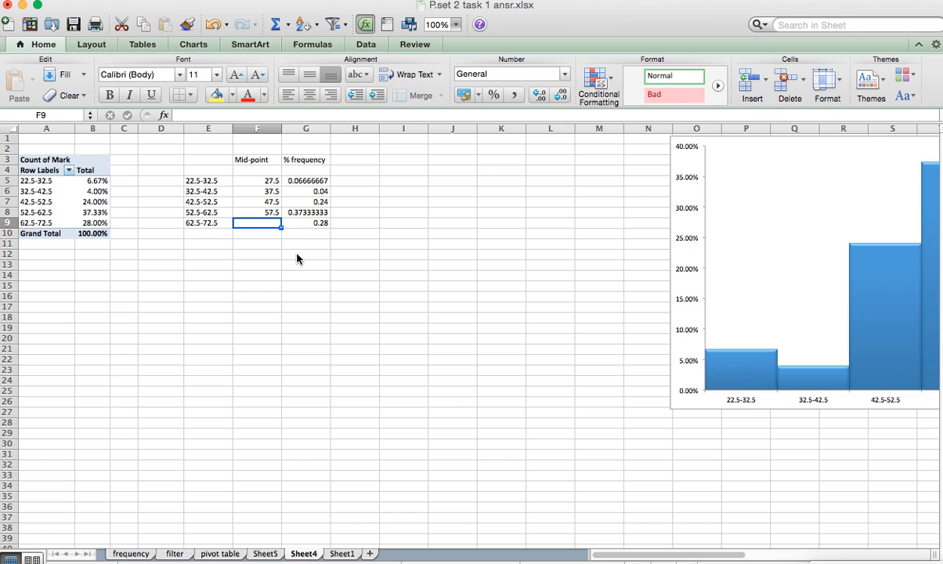
type("67.")
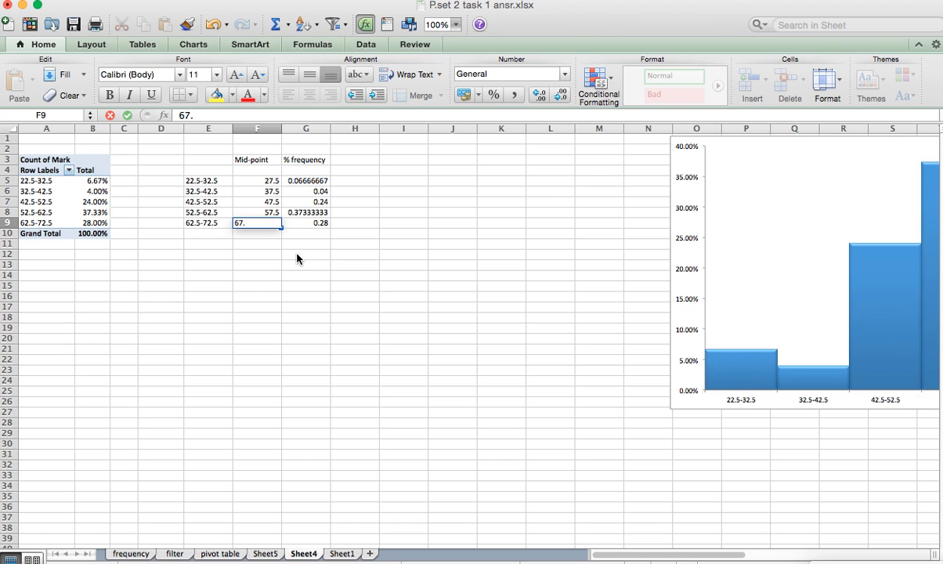
type("5")
key("Return")
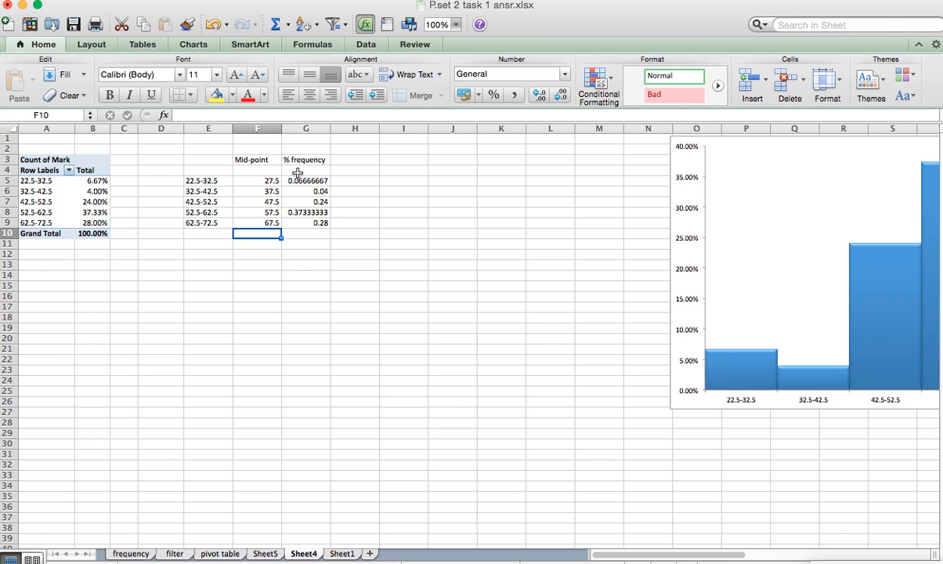
left_click_drag(302, 169, 303, 230)
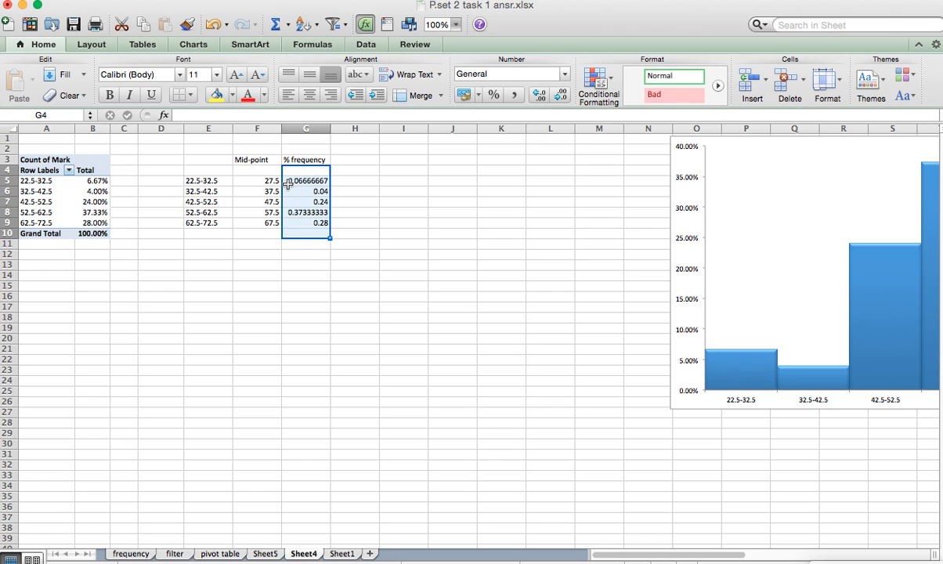
left_click(250, 178)
double_click(261, 177)
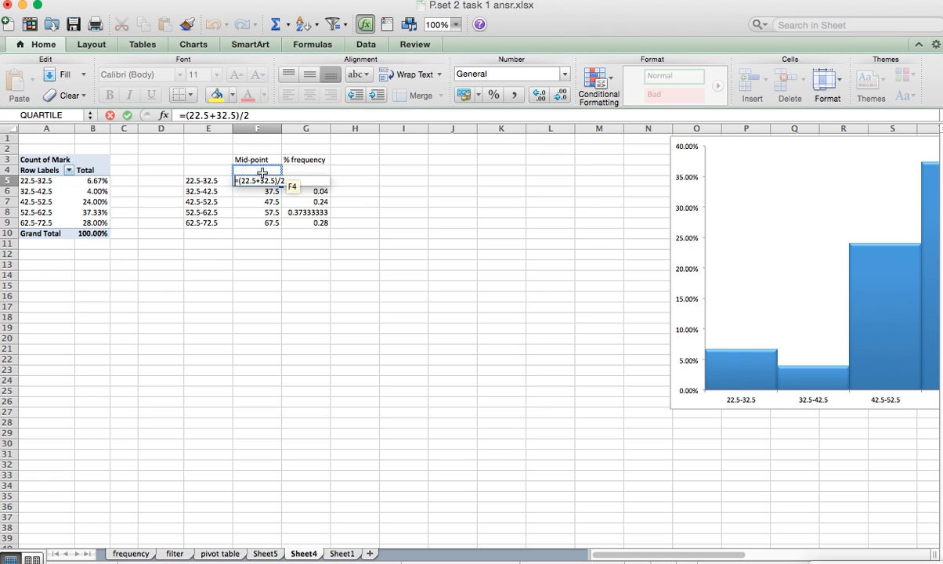
key("Escape")
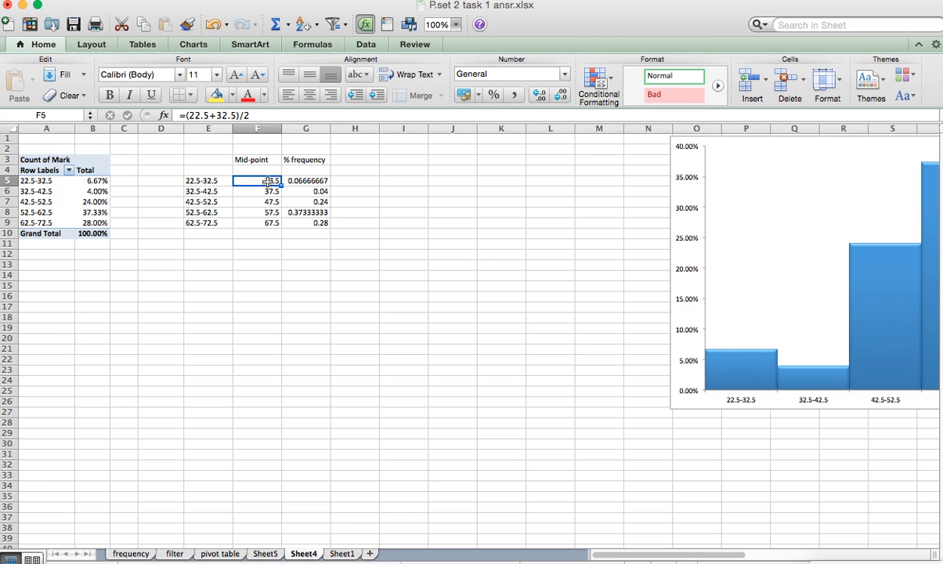
left_click_drag(270, 225, 270, 239)
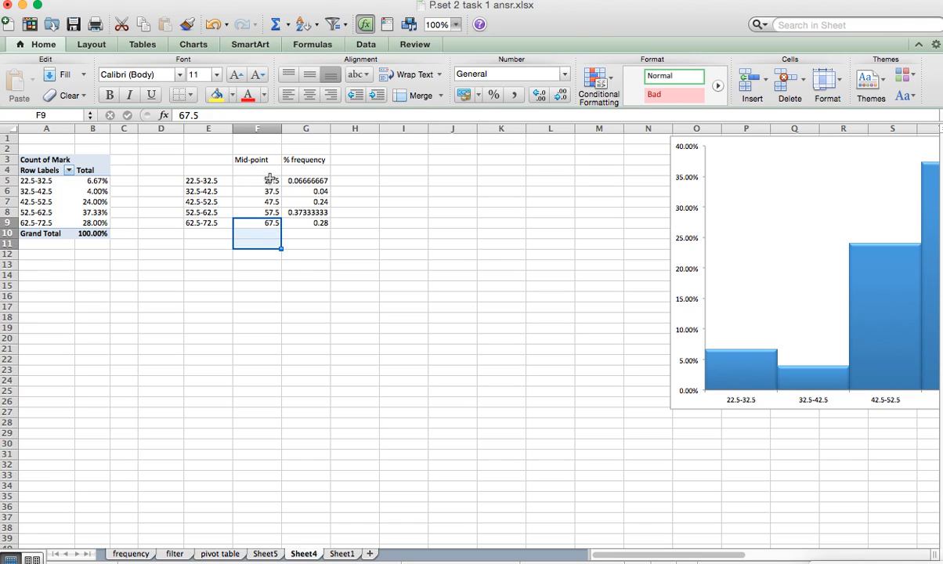
- Enter an extra lower midpoint of 17.5 in F4 with a % frequency of 0 in G4
left_click(268, 172)
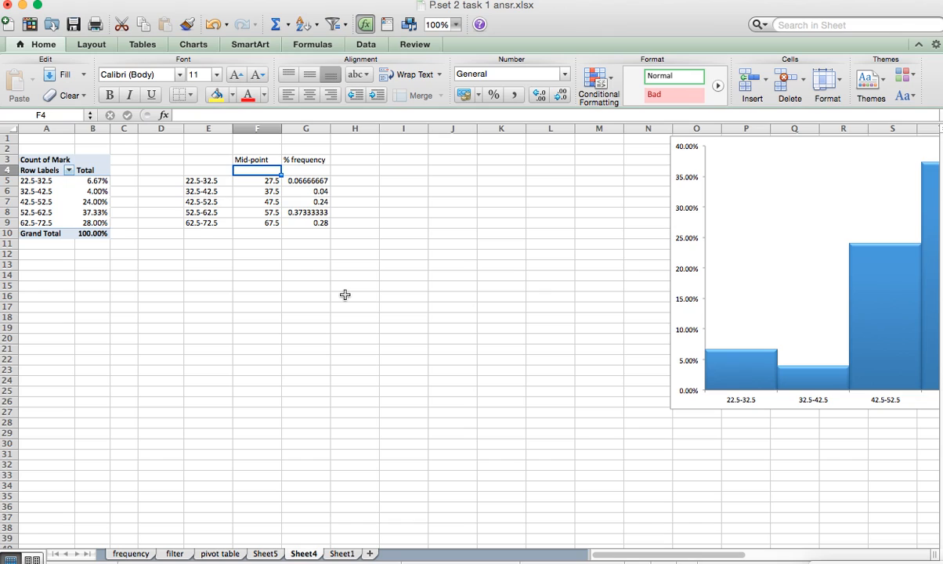
type("17.5")
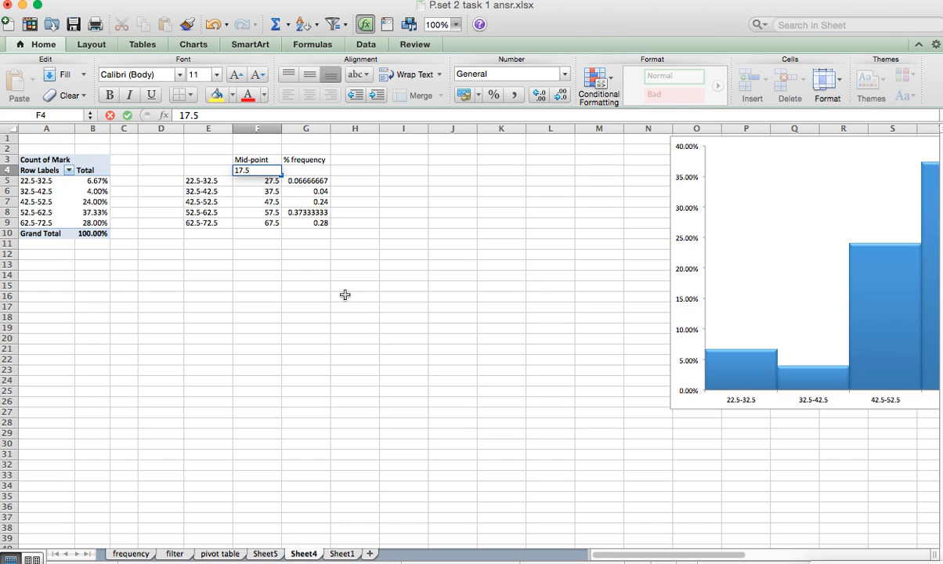
key("Return")
key("Up")
key("Left")
key("Right")
key("Right")
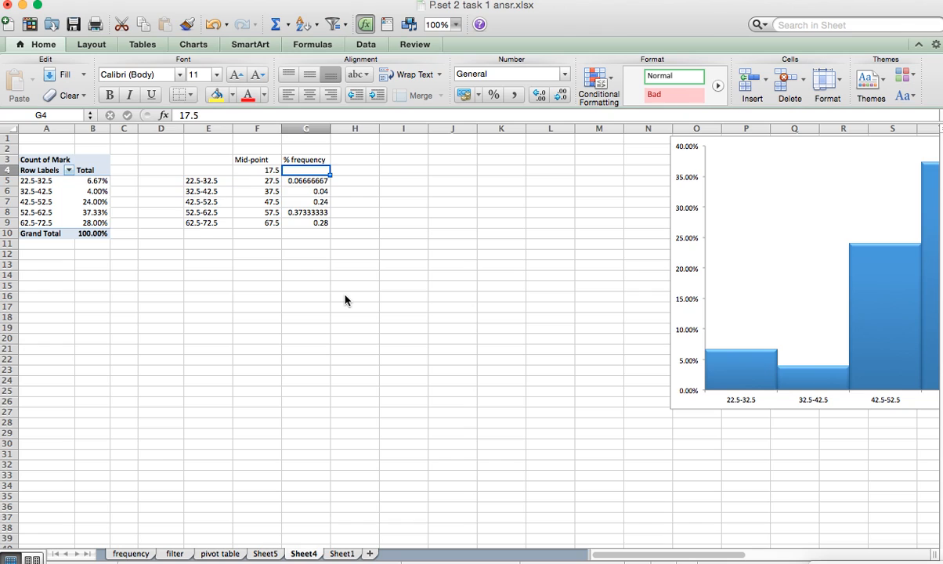
type("0")
key("Return")
- Enter an extra upper midpoint of 77.5 in F10 with a % frequency of 0 in G10
key("Down")
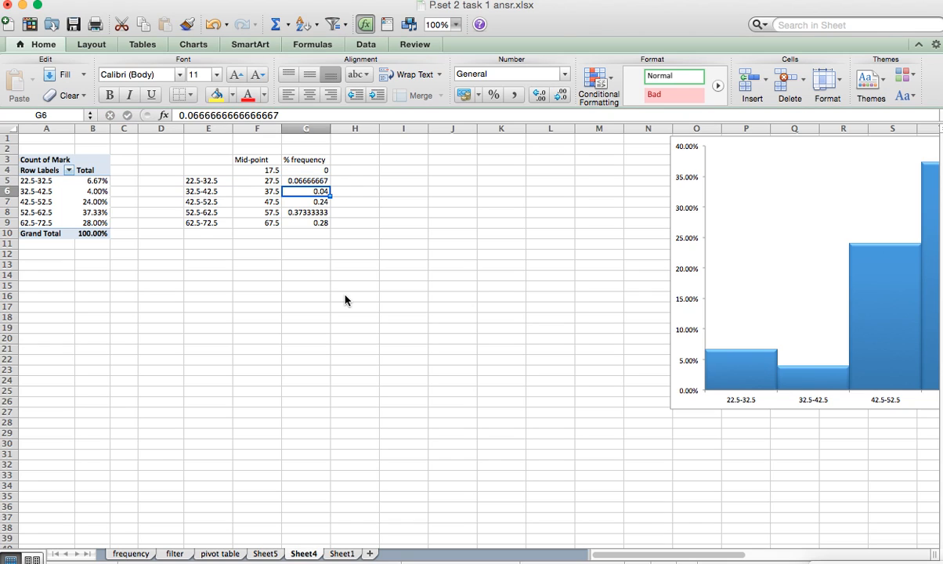
key("Down")
key("Down")
key("Down")
key("Down")
key("Left")
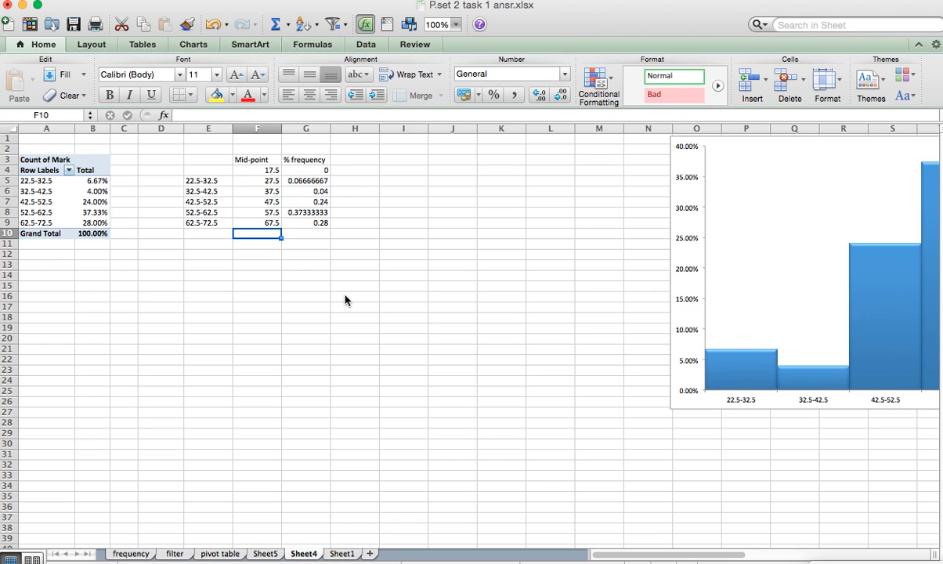
type("77")
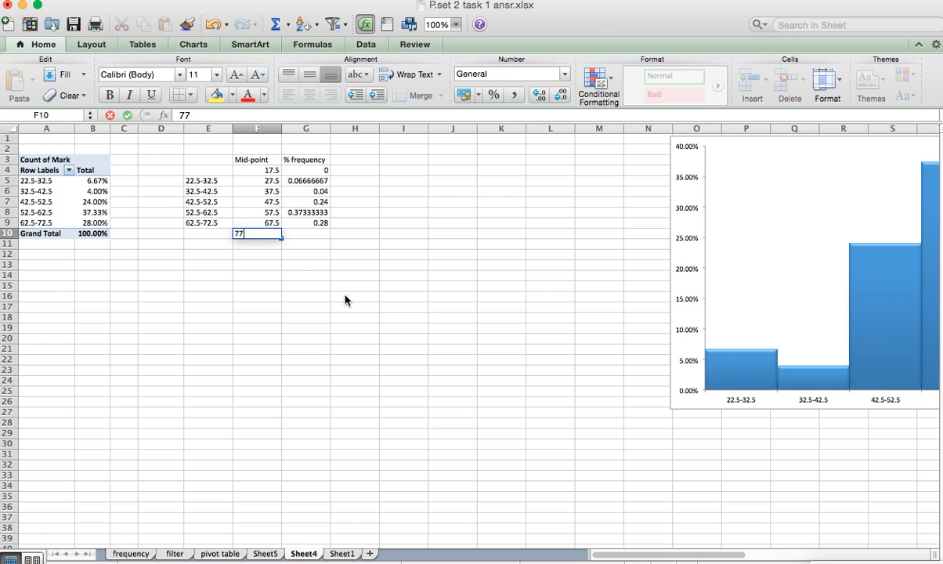
type(".5")
key("Return")
key("Up")
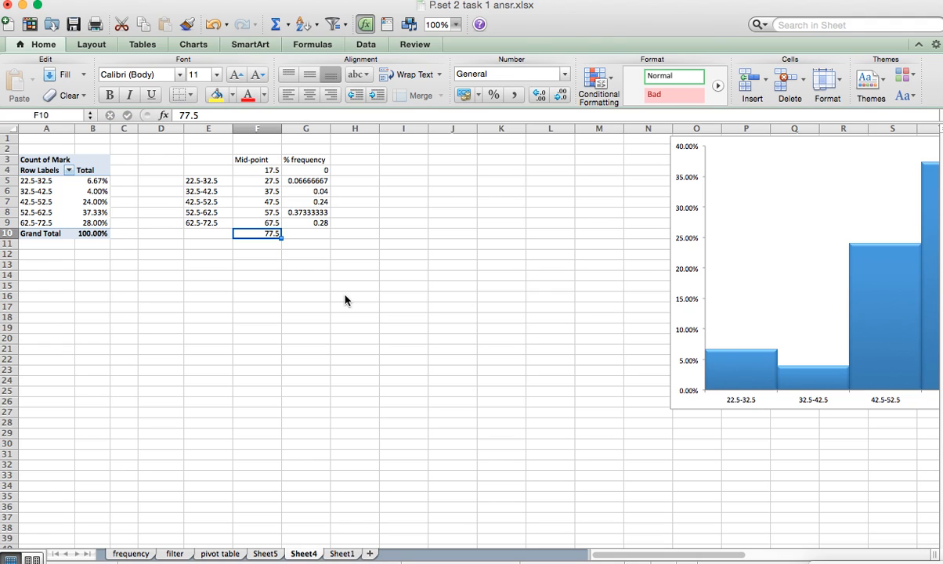
key("Right")
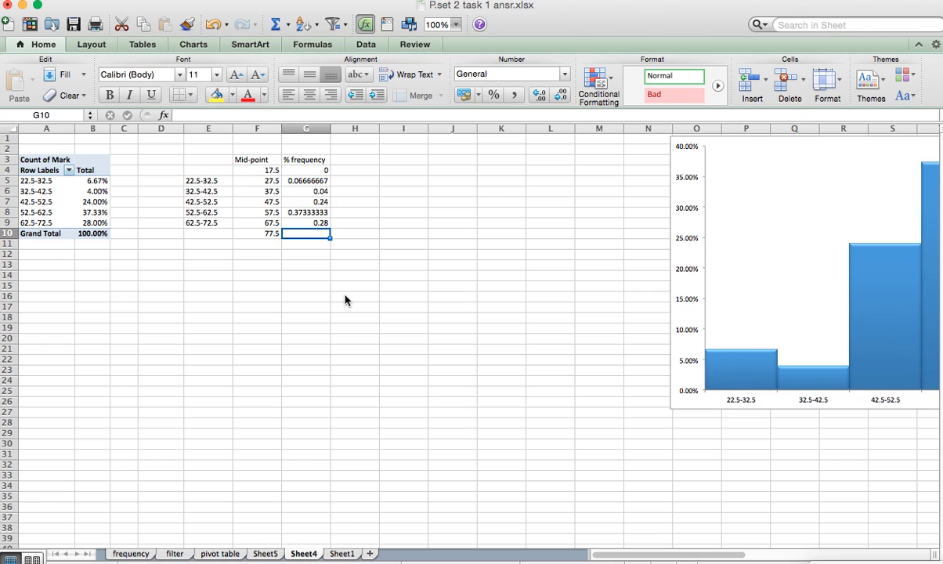
type("0")
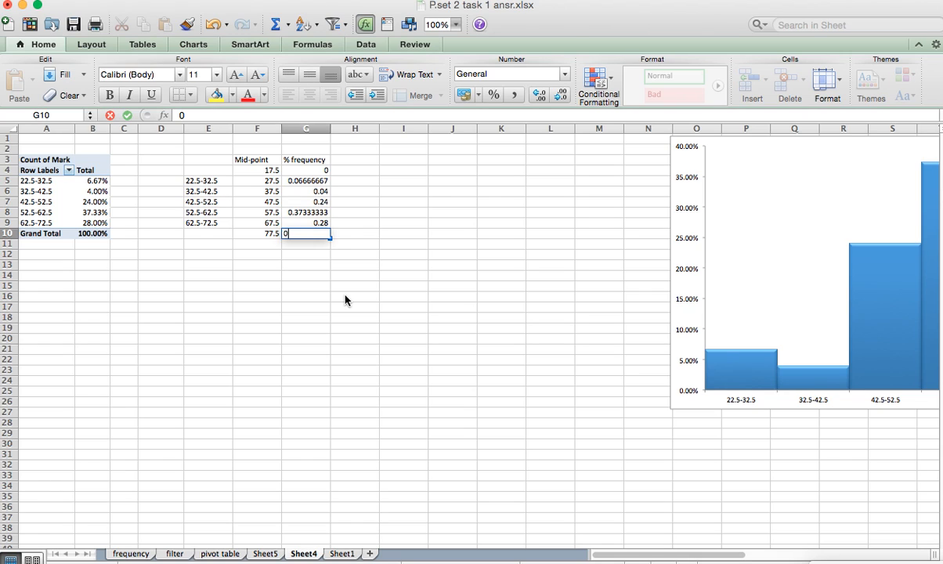
key("Return")
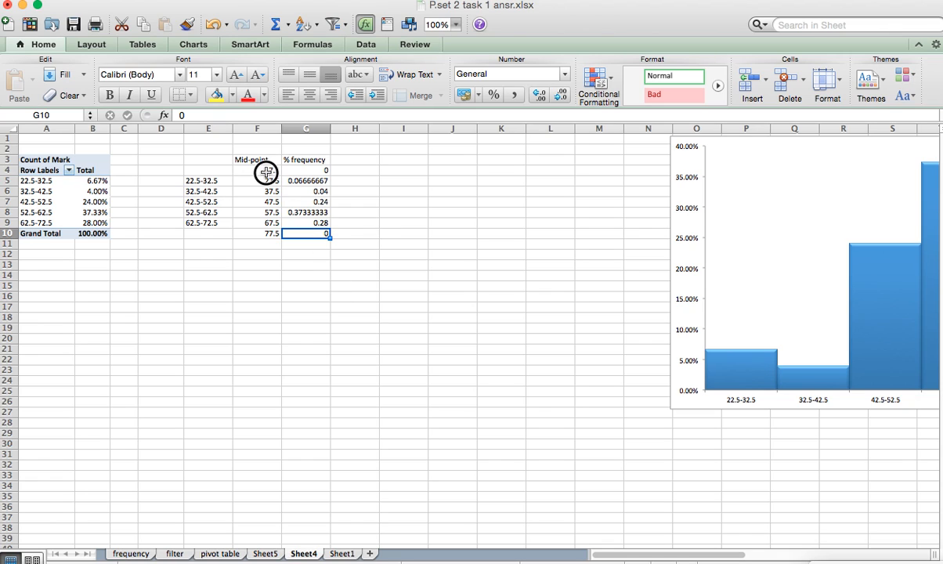
- Insert a Marked Line chart from F4:G10 and delete its midpoint series, keeping the % frequency line
left_click_drag(266, 172, 299, 230)
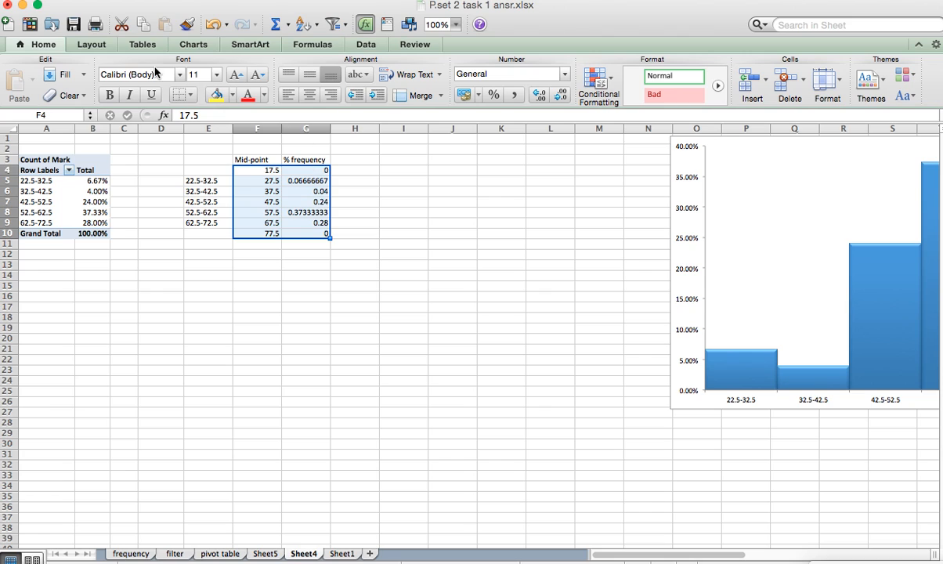
left_click(191, 46)
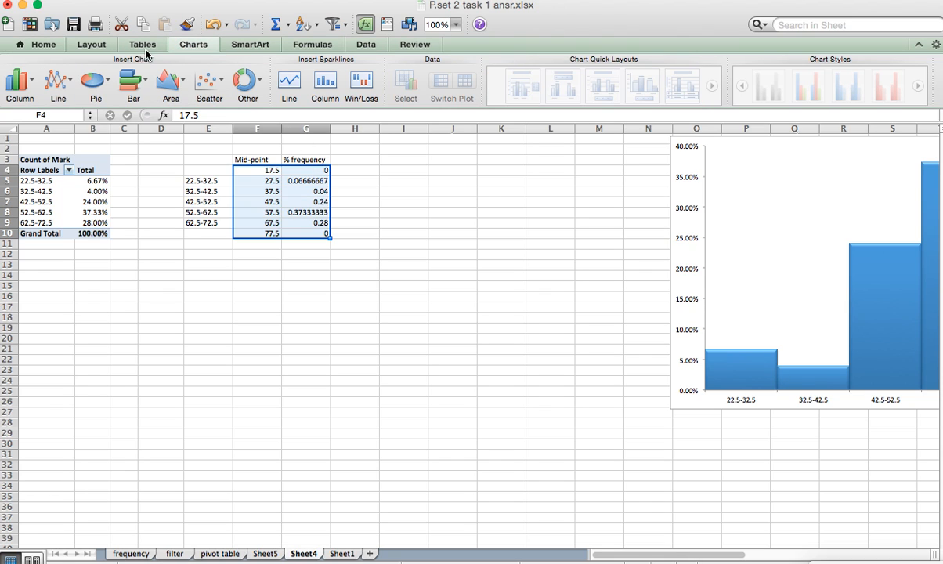
left_click(72, 86)
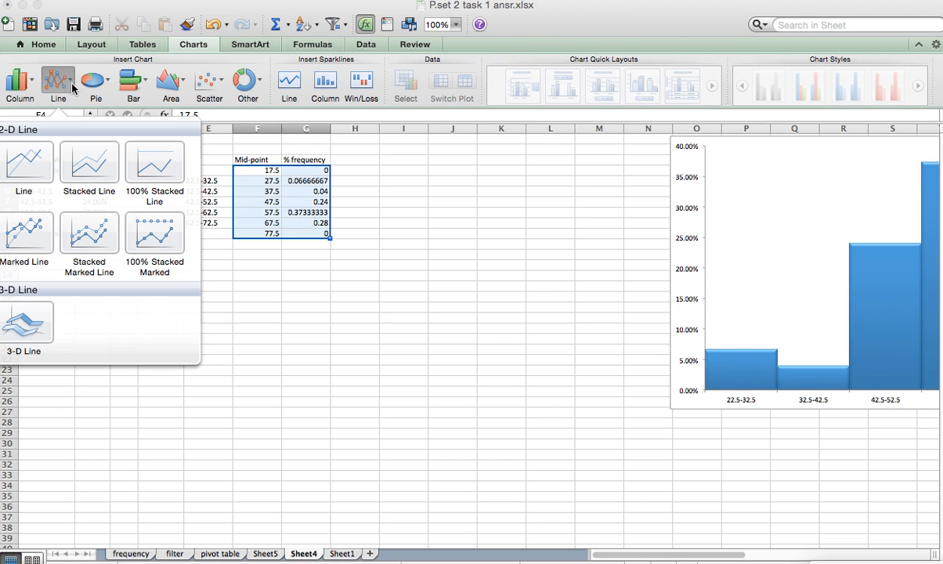
left_click(27, 243)
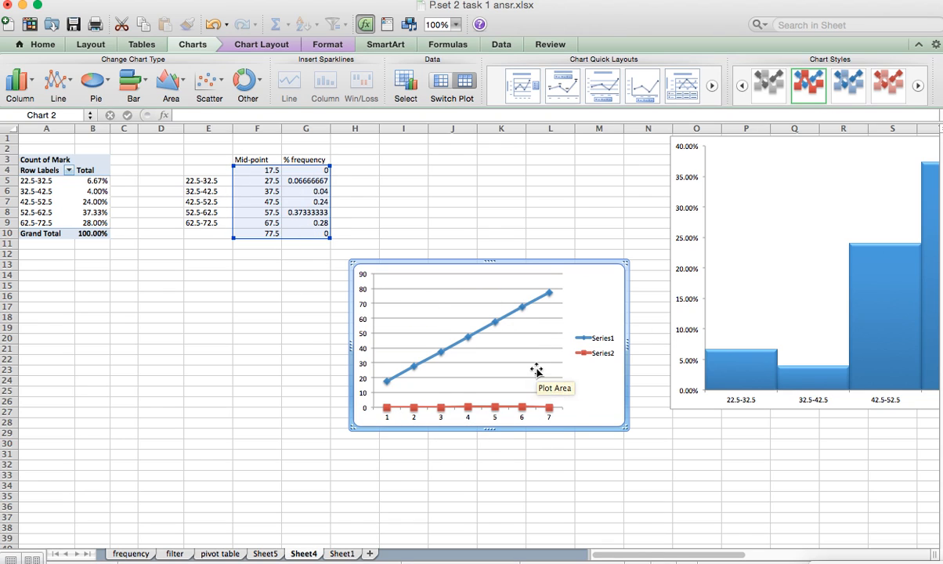
left_click(522, 311)
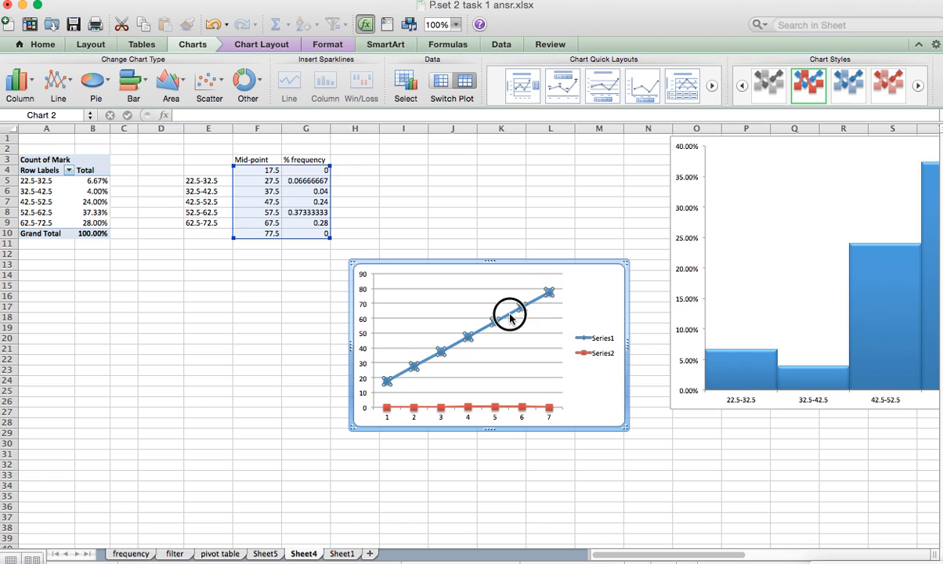
key("Delete")
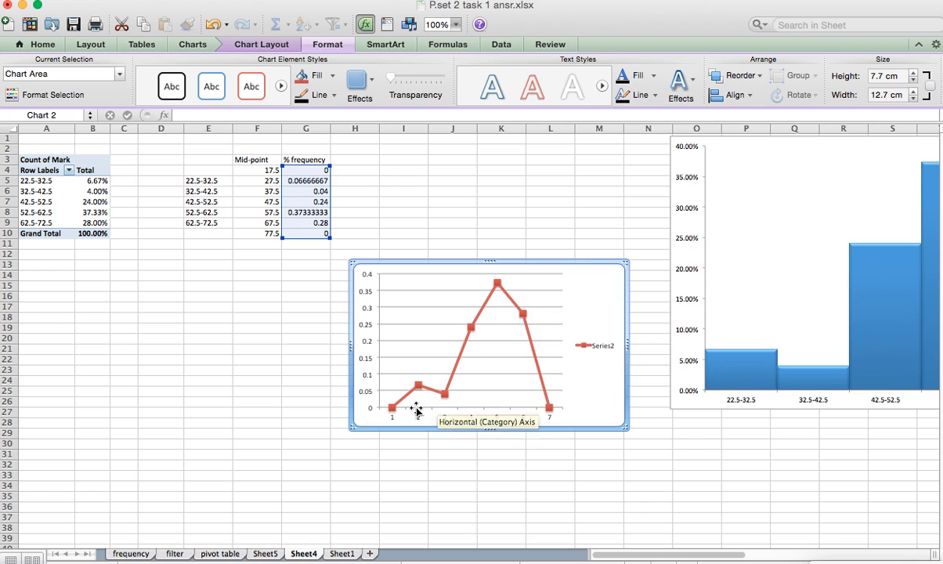
- Enlarge the line chart to span about columns G to N and rows 11 to 32
double_click(352, 263)
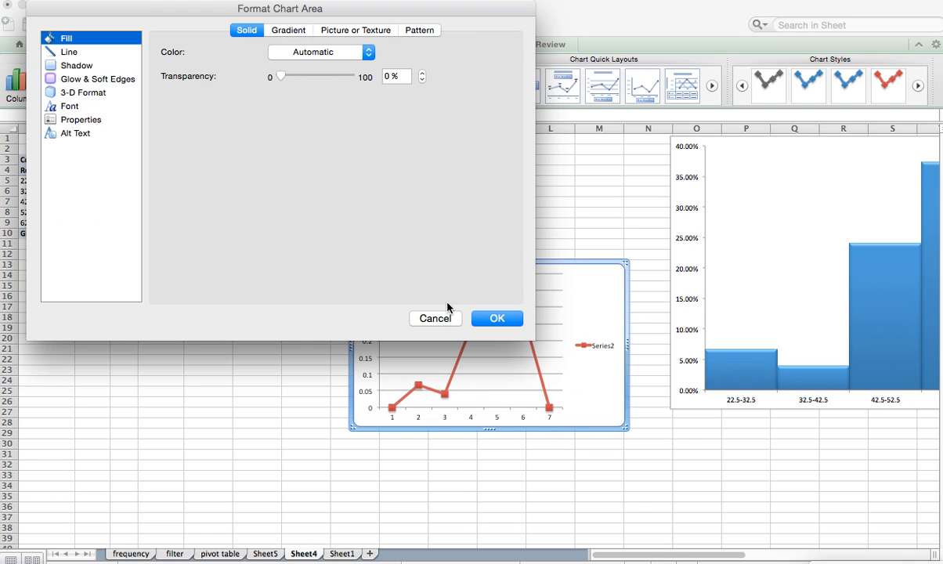
left_click(429, 316)
left_click_drag(351, 264, 317, 245)
left_click_drag(623, 426, 666, 469)
- Delete the legend and the horizontal gridlines from the line chart
left_click(633, 360)
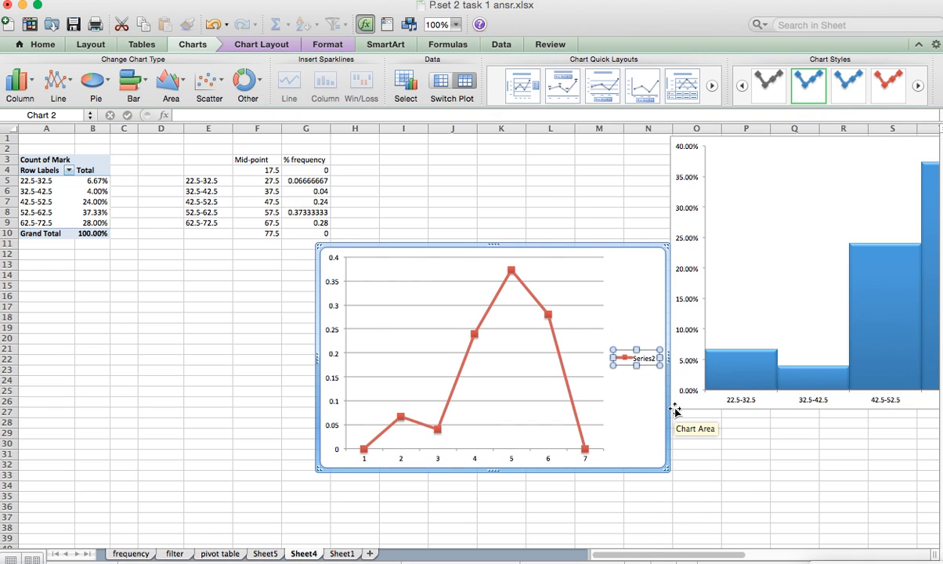
key("Delete")
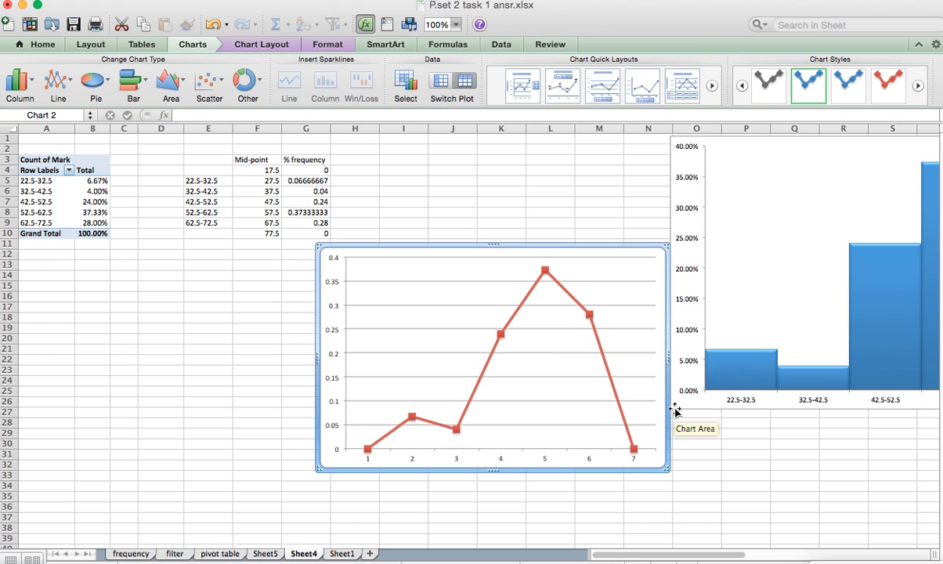
left_click(640, 329)
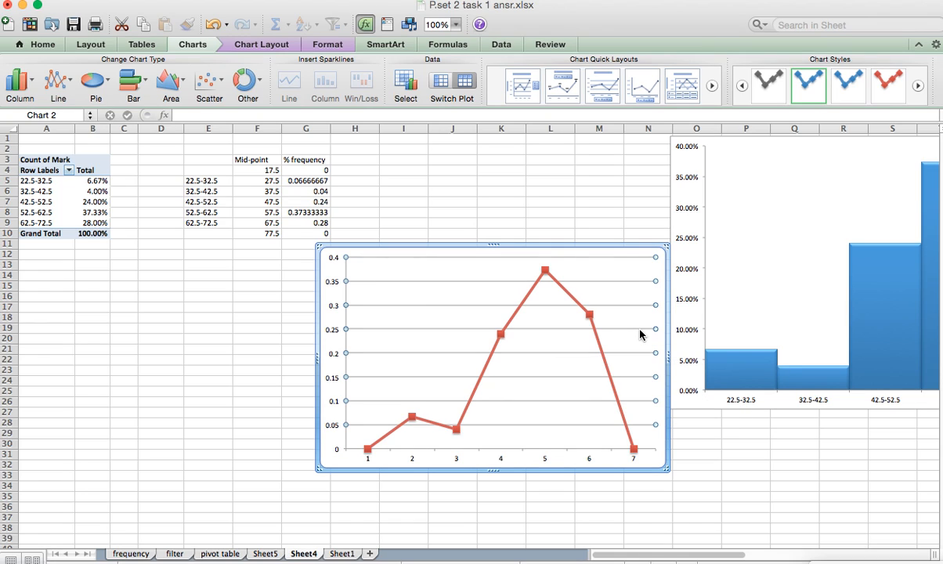
key("Delete")
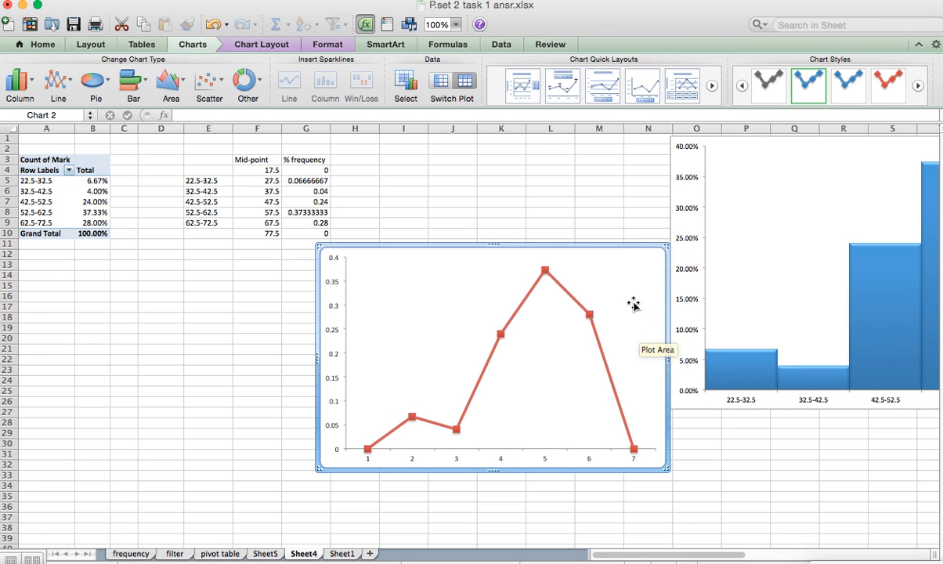
- Set the line chart's category (X) axis labels to the midpoints in Sheet4 F4:F10
right_click(632, 270)
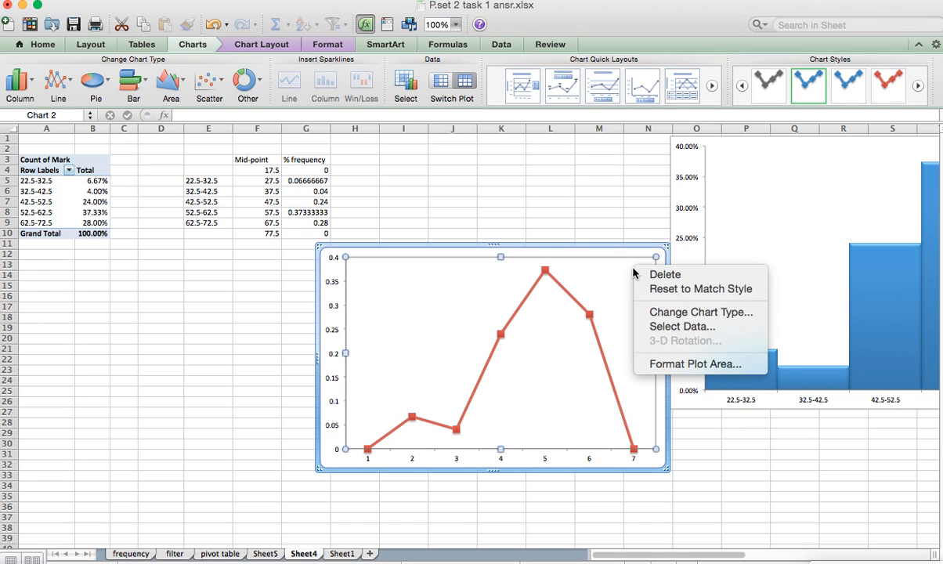
left_click(680, 326)
left_click_drag(447, 129, 739, 118)
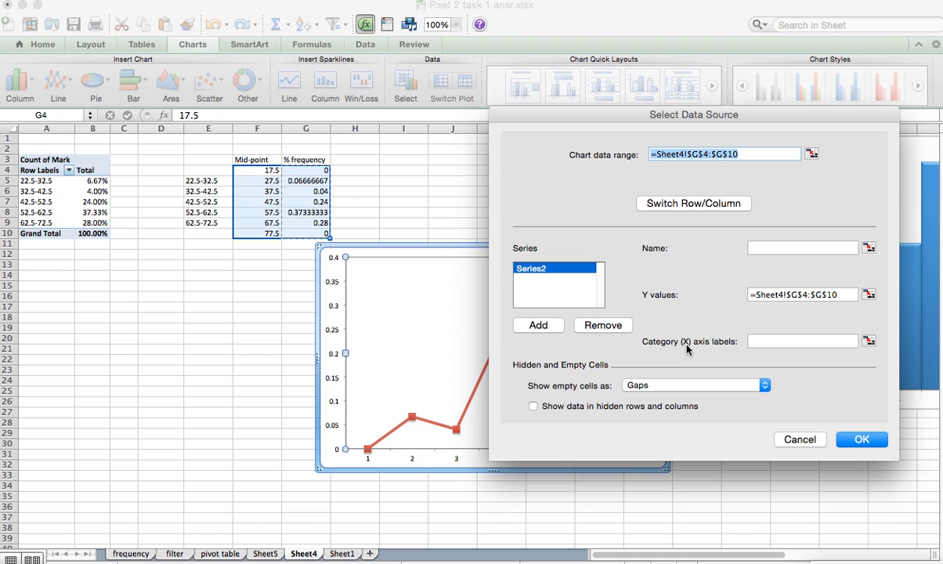
left_click_drag(631, 110, 622, 24)
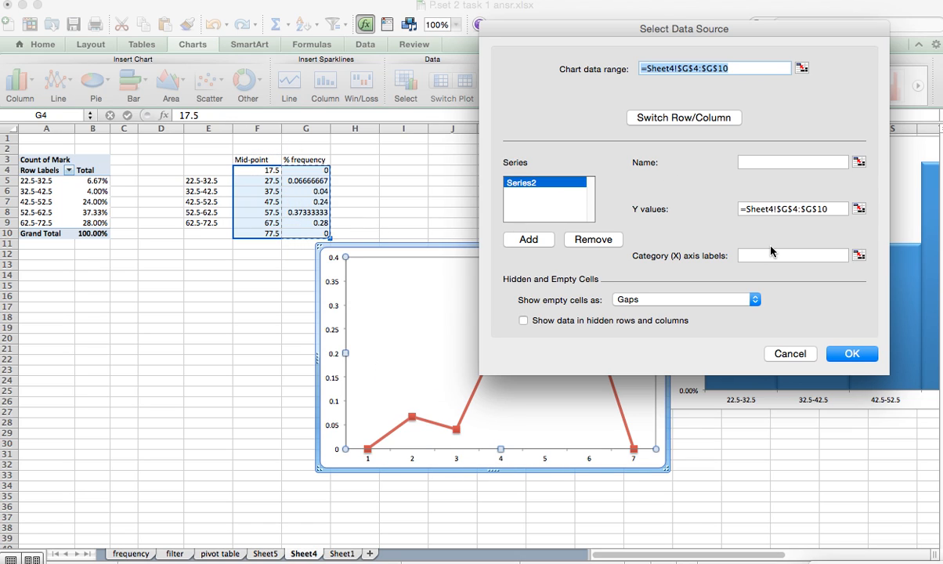
left_click(859, 256)
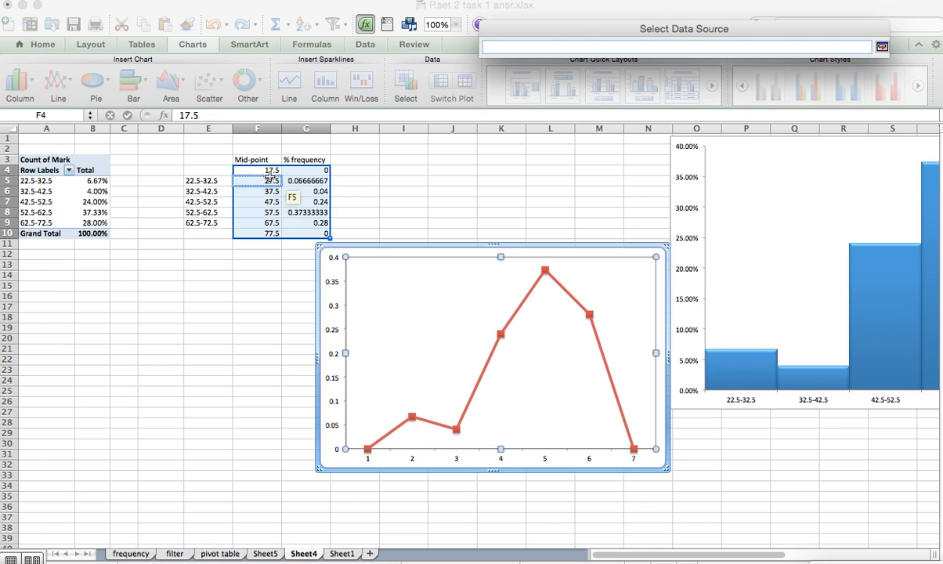
left_click_drag(265, 171, 266, 233)
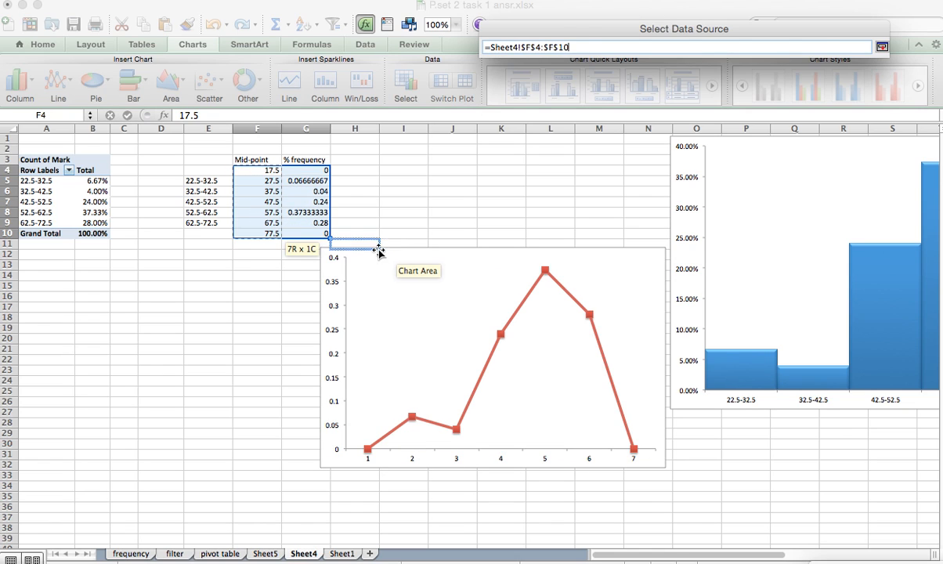
left_click(882, 47)
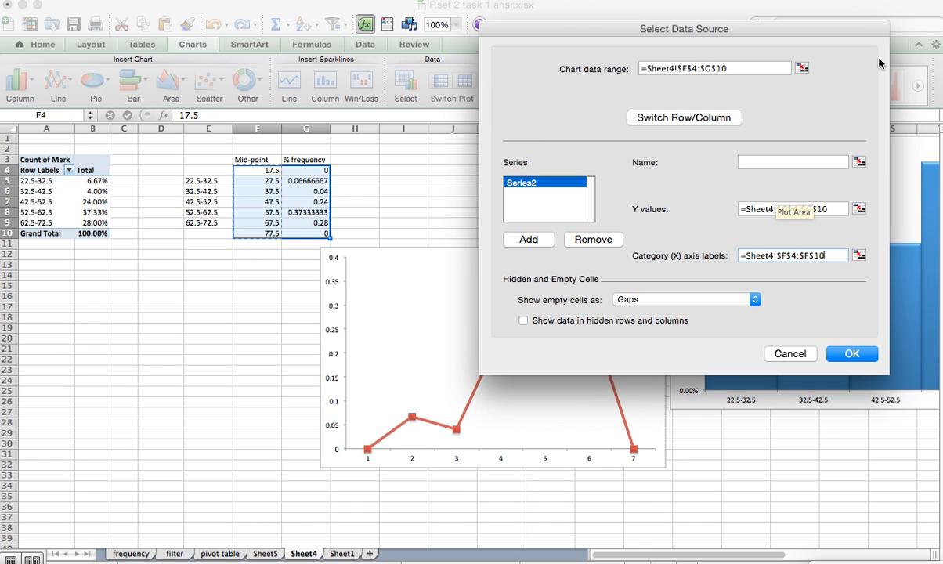
left_click(841, 356)
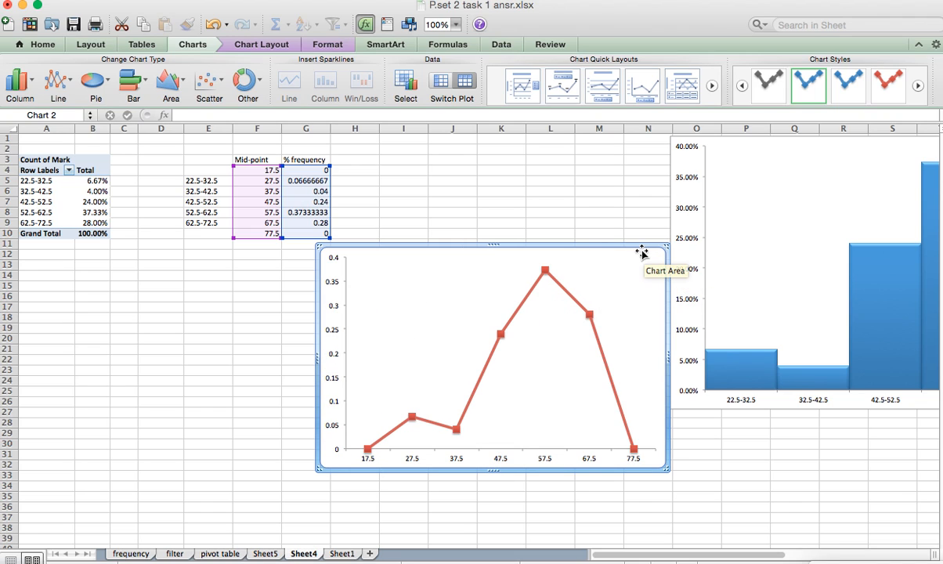
- Move the line chart down to about row 28 and place the histogram directly above it, close to the midpoint table
left_click_drag(637, 246, 651, 420)
left_click_drag(677, 195, 326, 196)
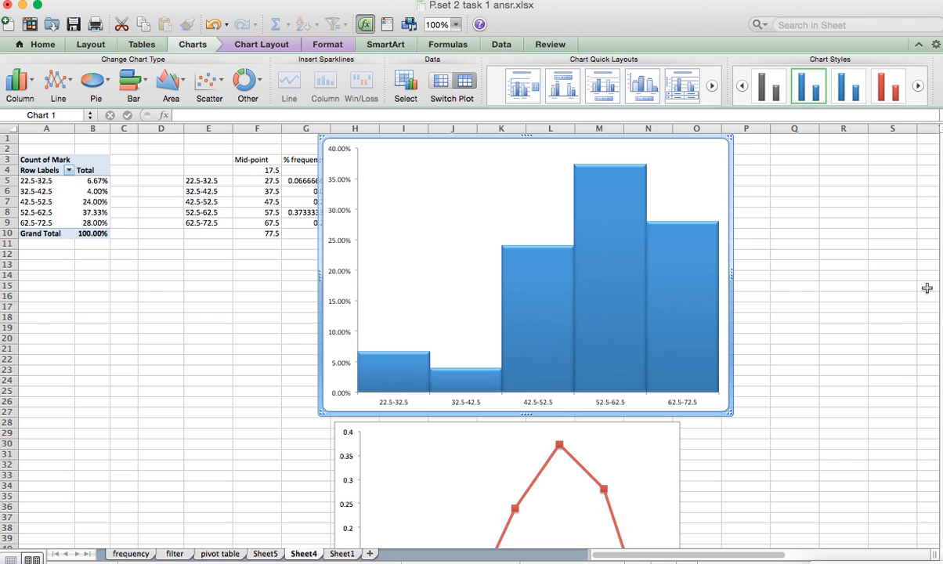
left_click(892, 276)
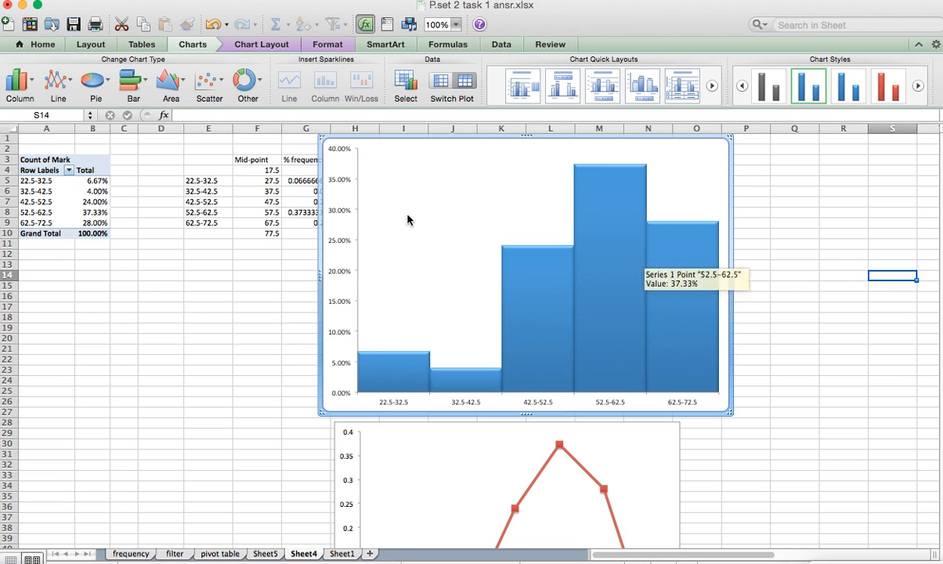
left_click(149, 315)
- Shift the histogram and the line chart over to column I, clear of the % frequency values
scroll(149, 315, "down", 5)
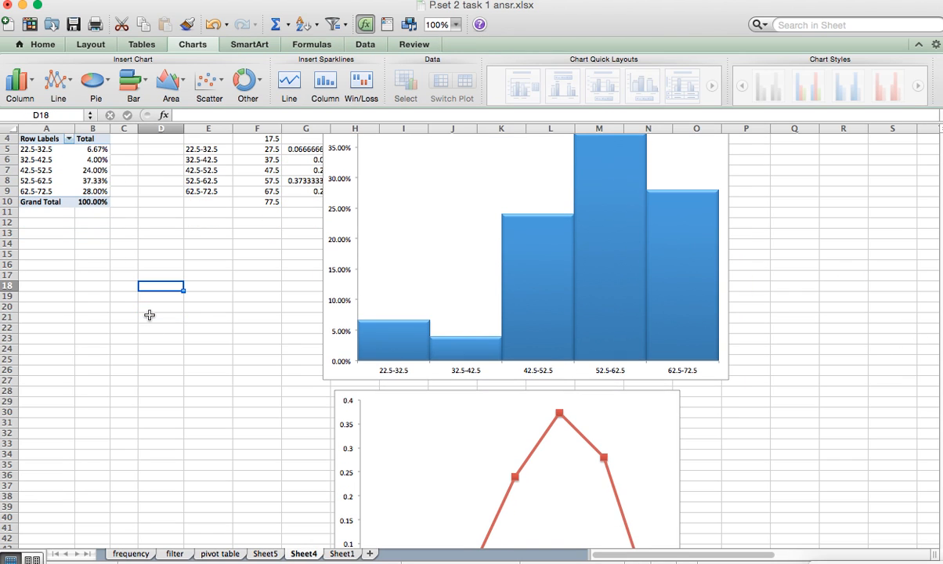
scroll(553, 270, "down", 3)
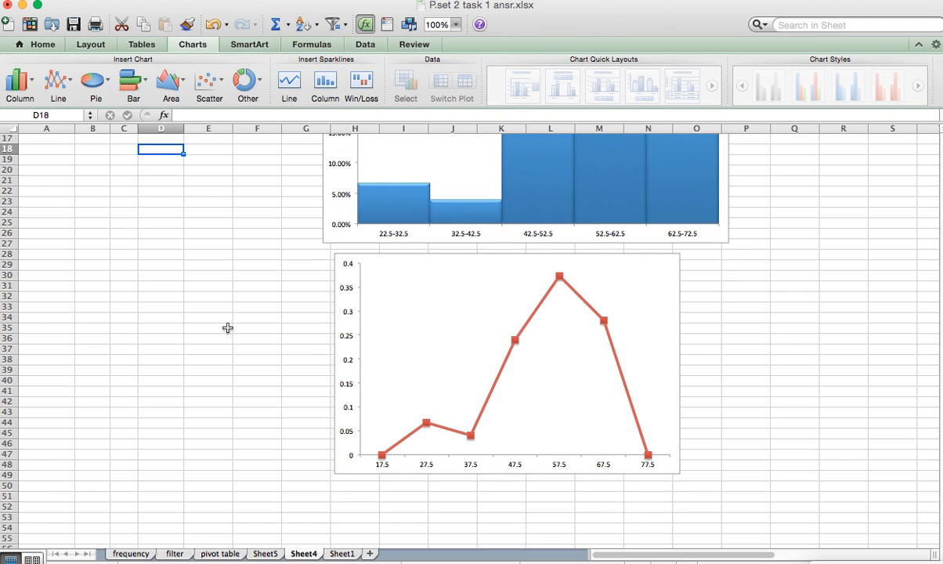
scroll(219, 326, "up", 5)
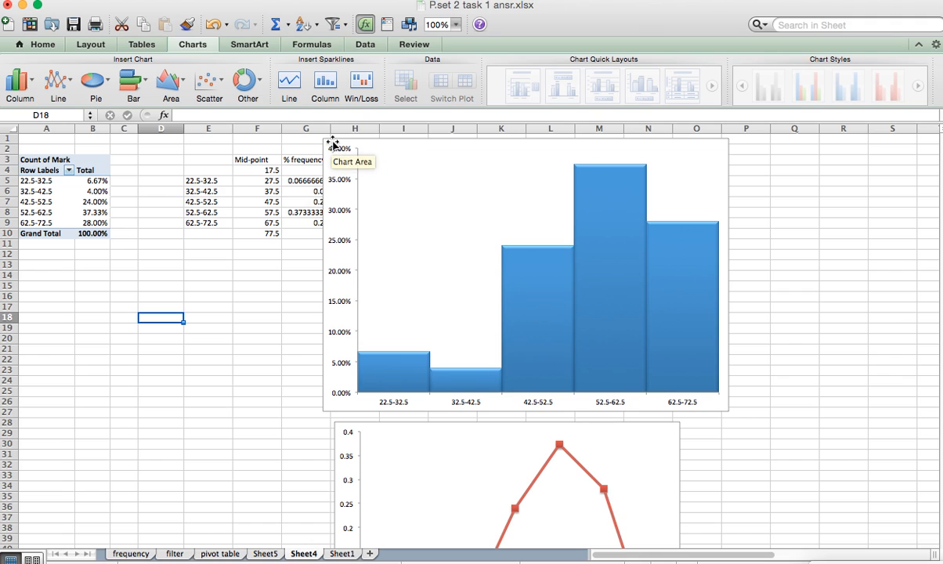
left_click_drag(357, 143, 396, 155)
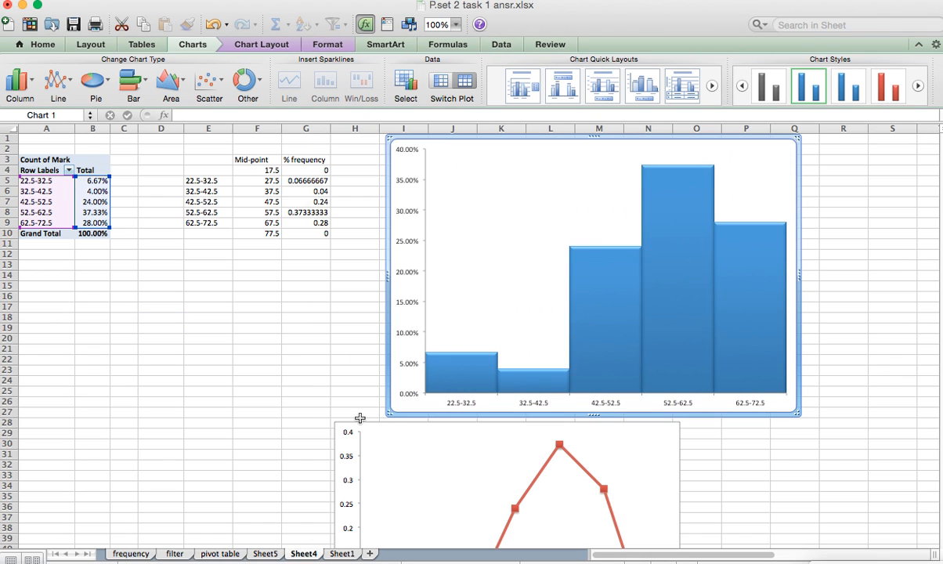
left_click_drag(357, 422, 412, 419)
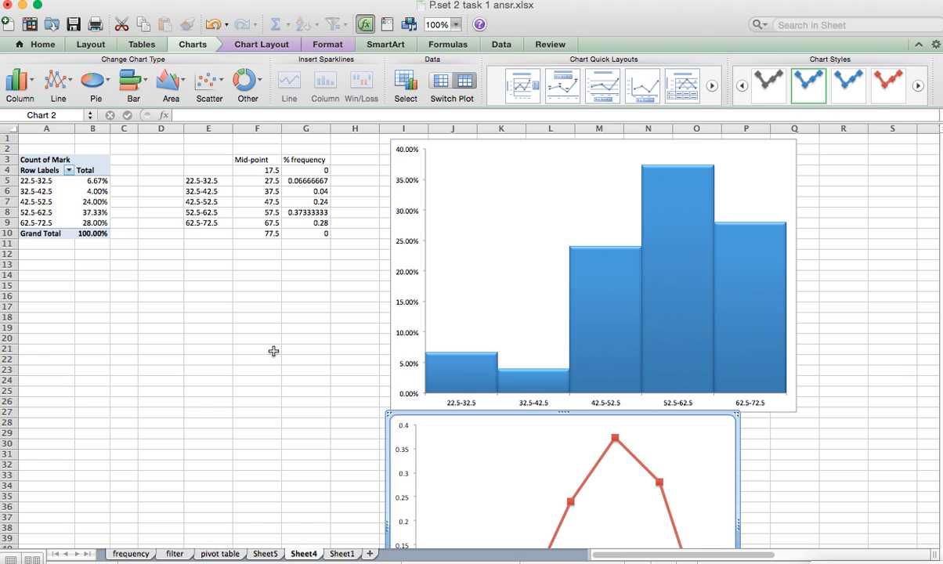